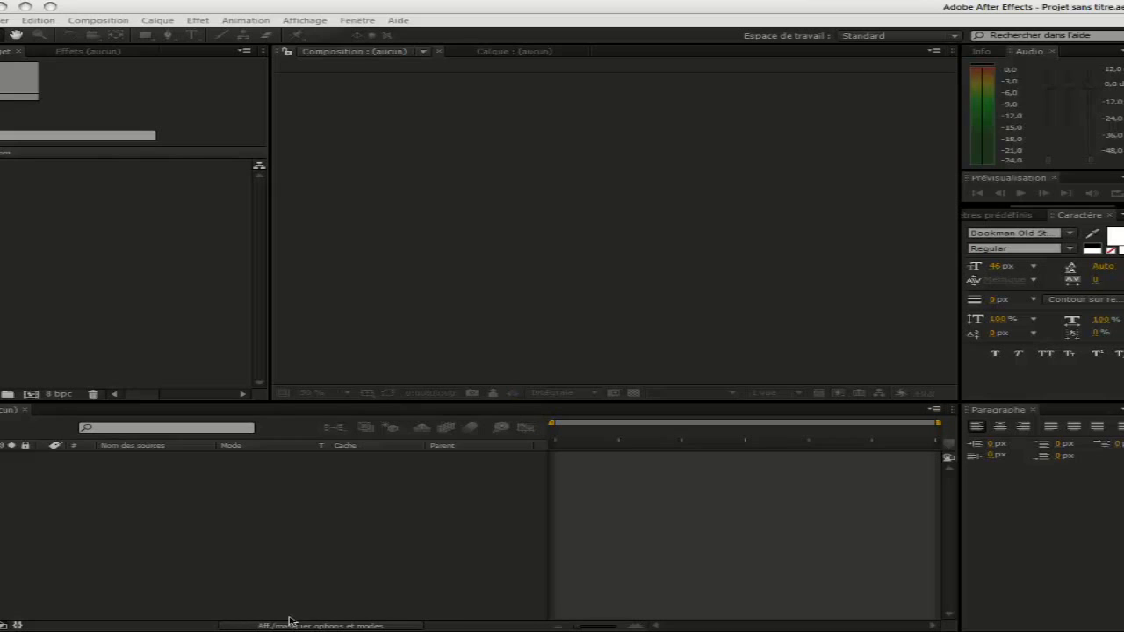
left_click(616, 295)
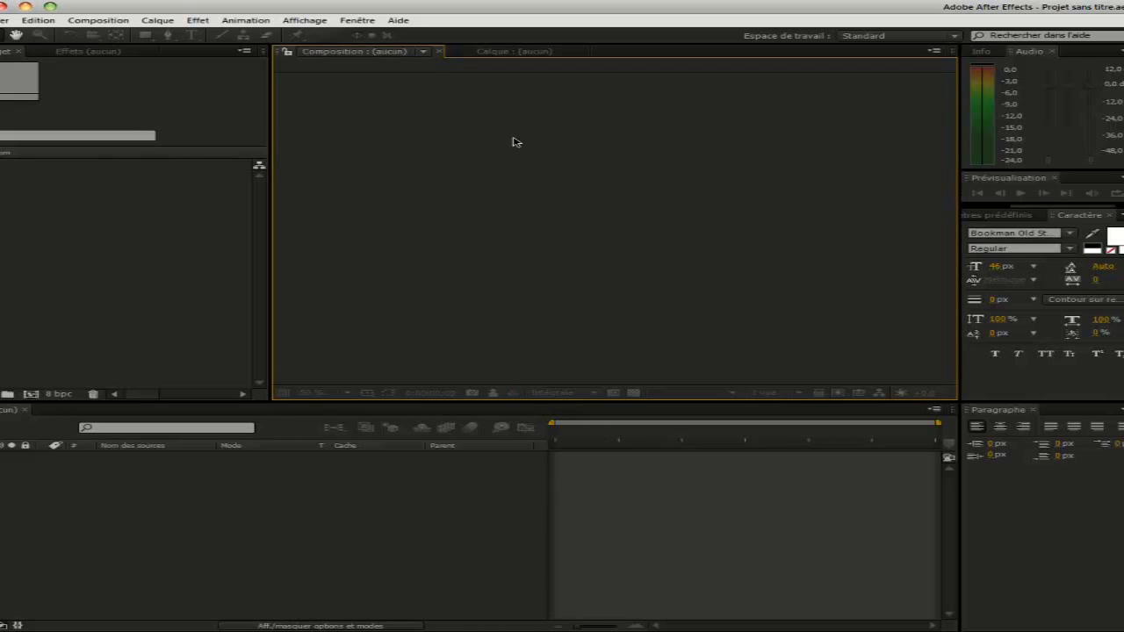
left_click(153, 171)
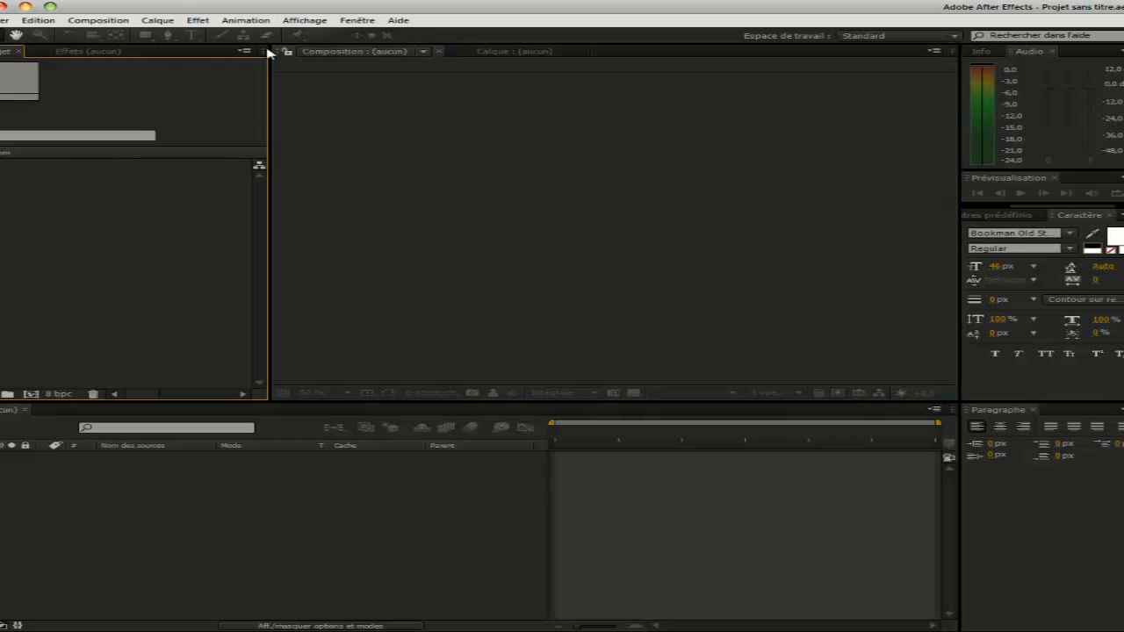
left_click(376, 460)
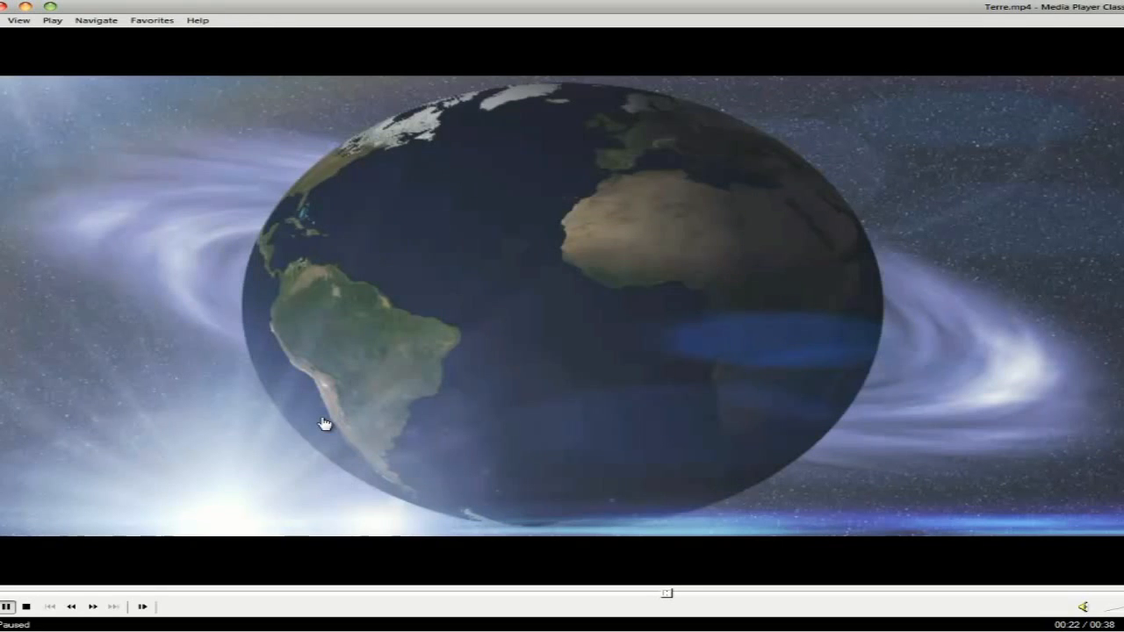
Step: Play the finished Terre.mp4 video in Media Player Classic to examine the rotating Earth, and return to After Effects
left_click(340, 378)
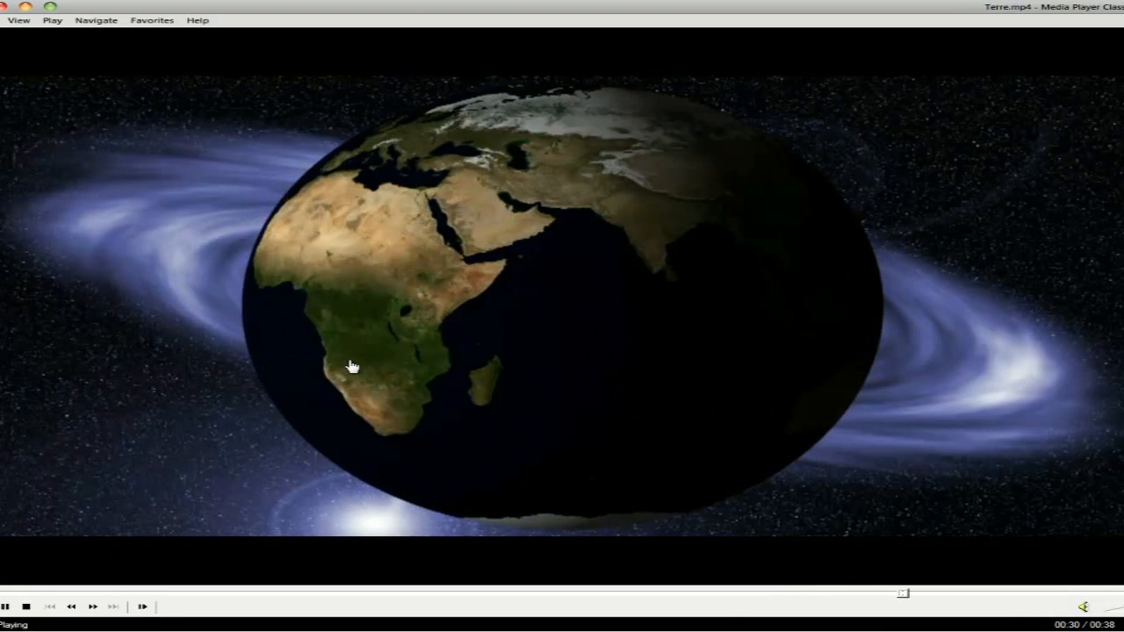
left_click(351, 366)
left_click(67, 79)
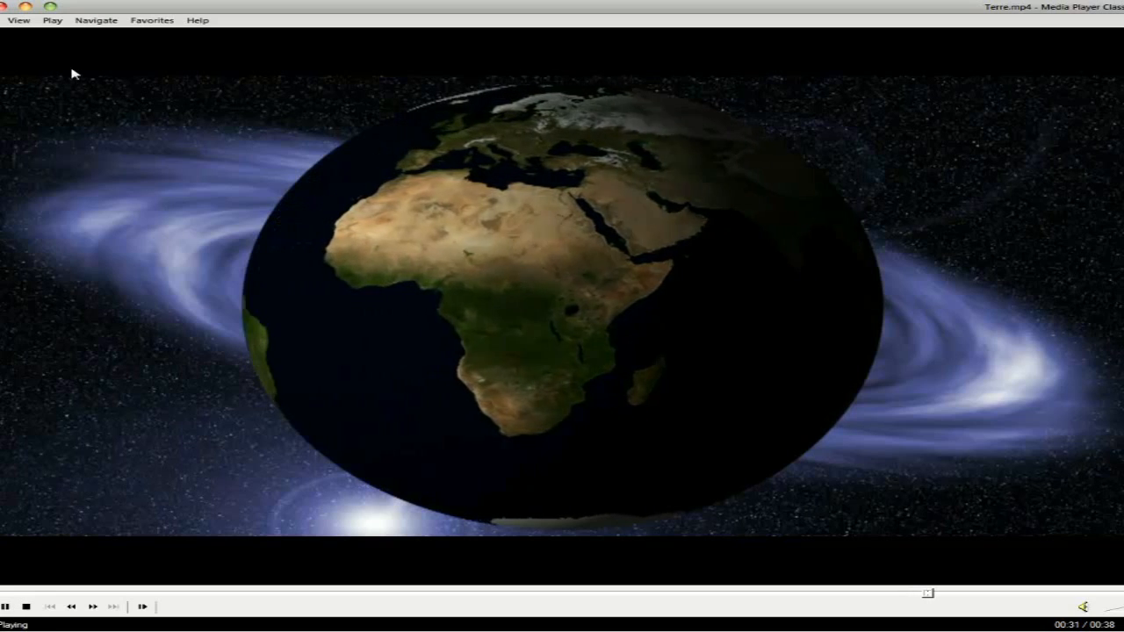
left_click(91, 80)
left_click(194, 122)
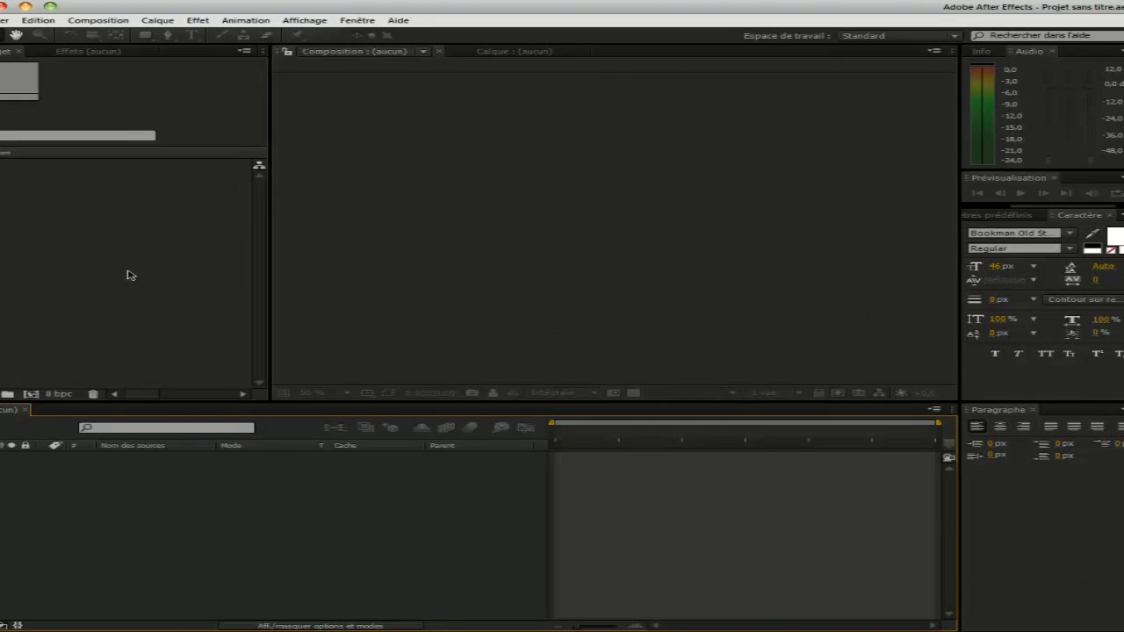
Step: Import planisphere.png and fond_d_ecran_espace_17.jpg from the desktop (Bureau) into the project as footage
left_click(130, 276)
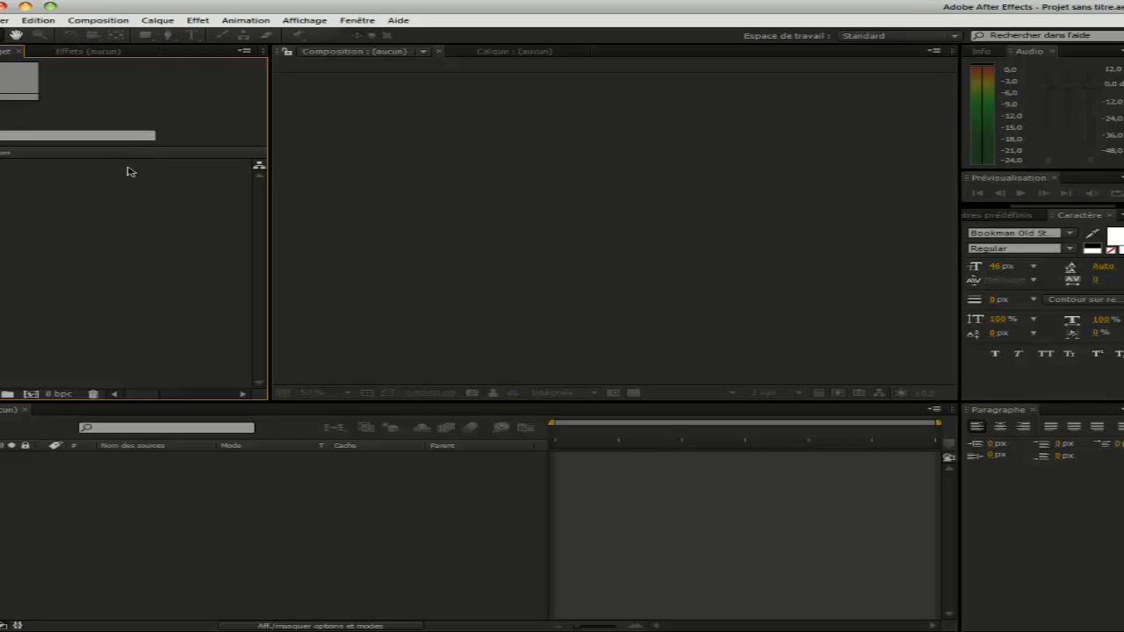
double_click(7, 185)
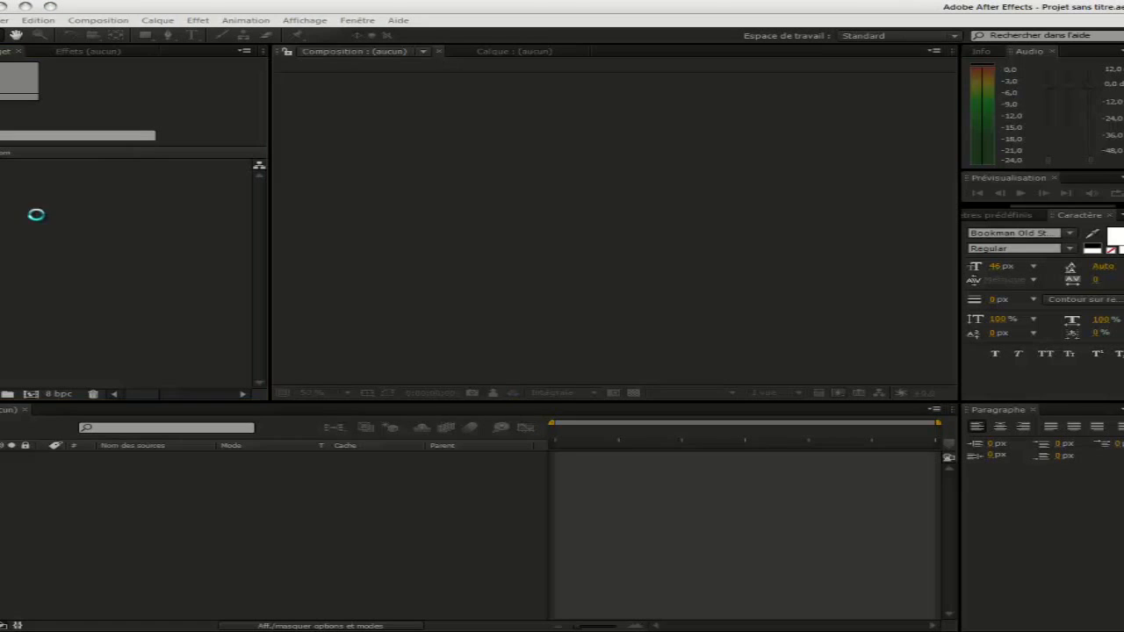
left_click(26, 140)
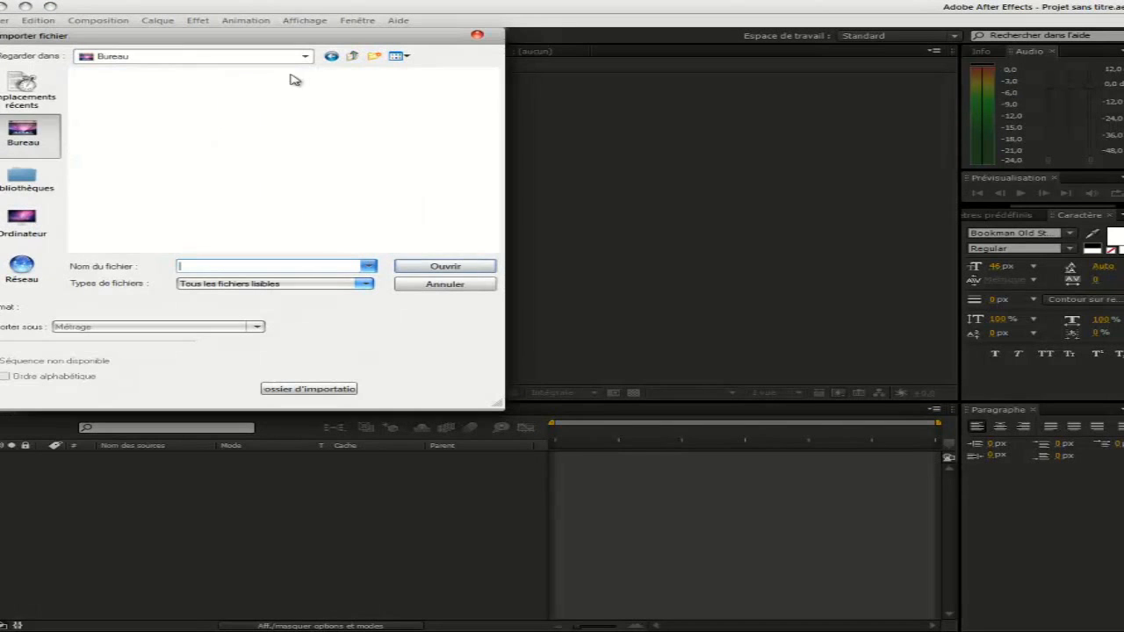
left_click_drag(491, 98, 492, 227)
left_click(117, 246)
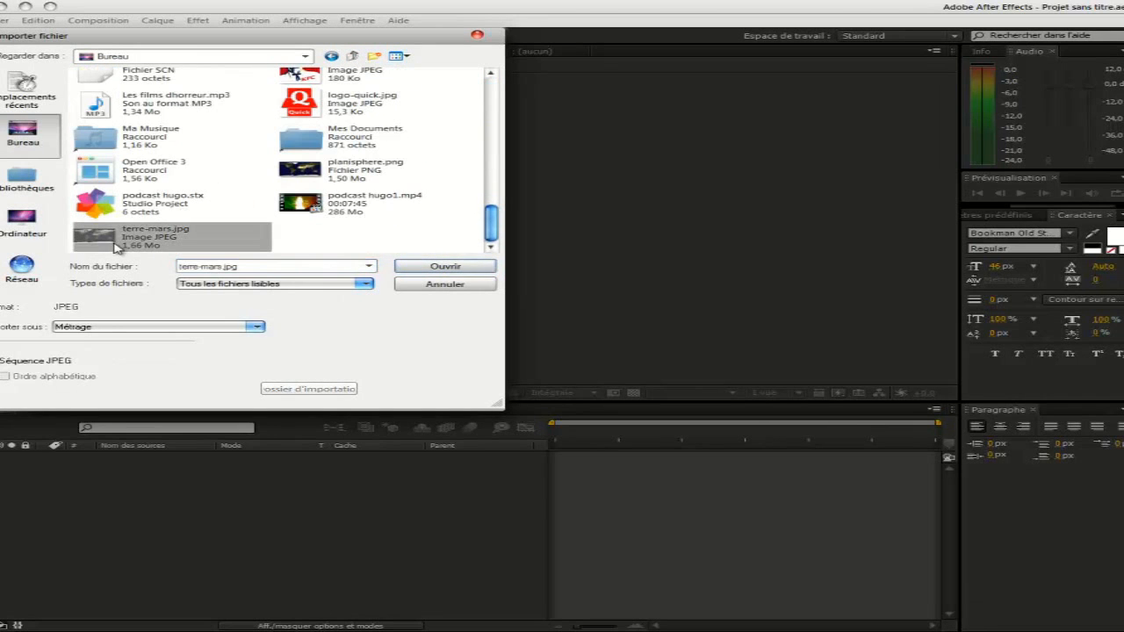
left_click(377, 183)
left_click_drag(492, 225, 492, 230)
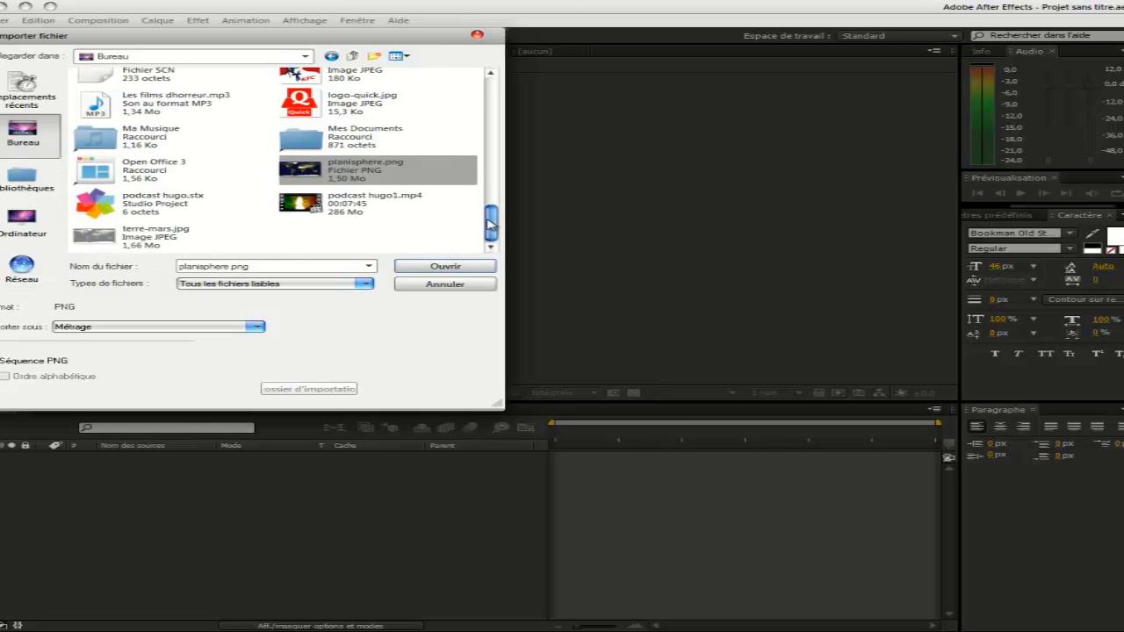
scroll(422, 181, "up", 5)
left_click(221, 138, "super")
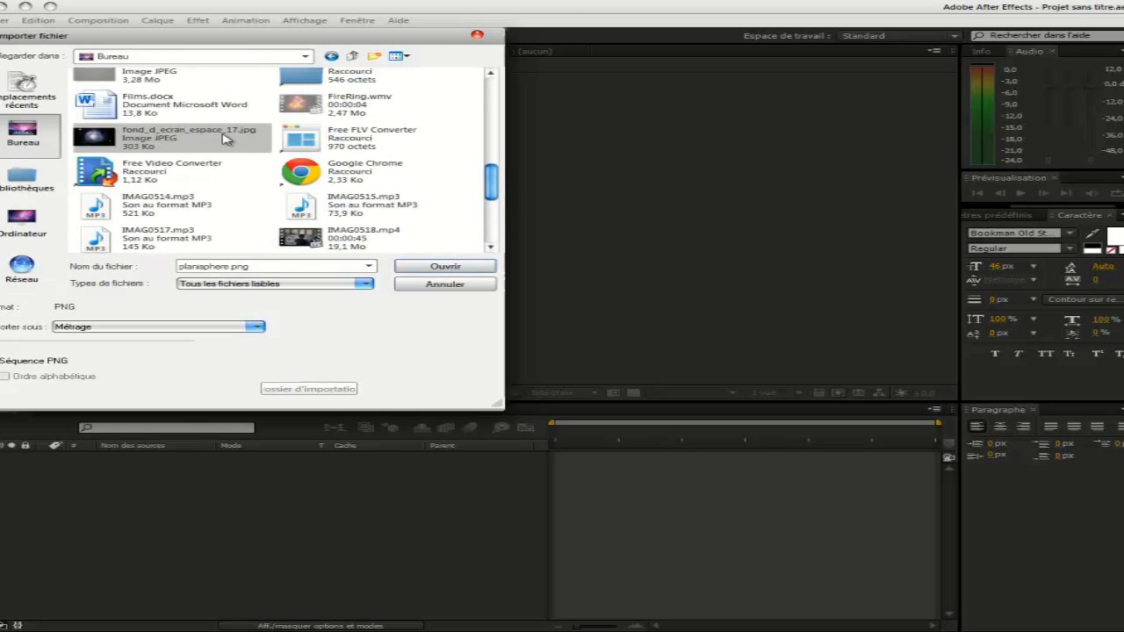
left_click(434, 266)
Step: Create a new composition from the fond_d_ecran_espace_17.jpg image
left_click(50, 214)
left_click_drag(67, 204, 37, 400)
left_click(76, 246)
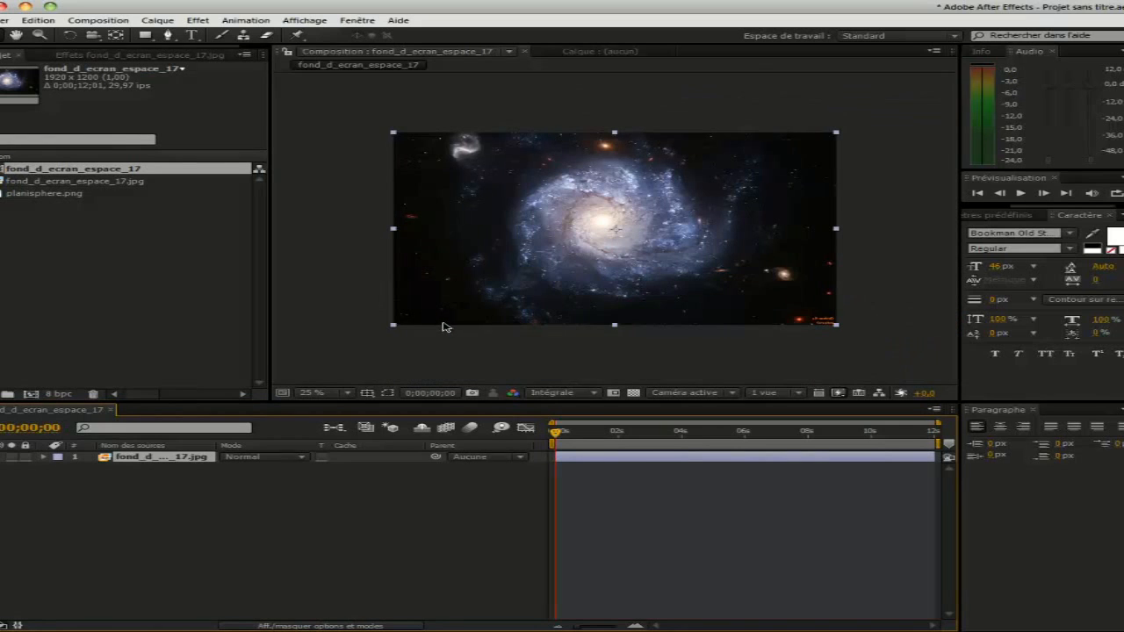
Step: Enlarge the fond_d_ecran_espace_17.jpg layer from its corner until the "3D and 2D Graphic" text falls outside the composition frame
left_click(647, 432)
key("period")
key("comma")
left_click(332, 394)
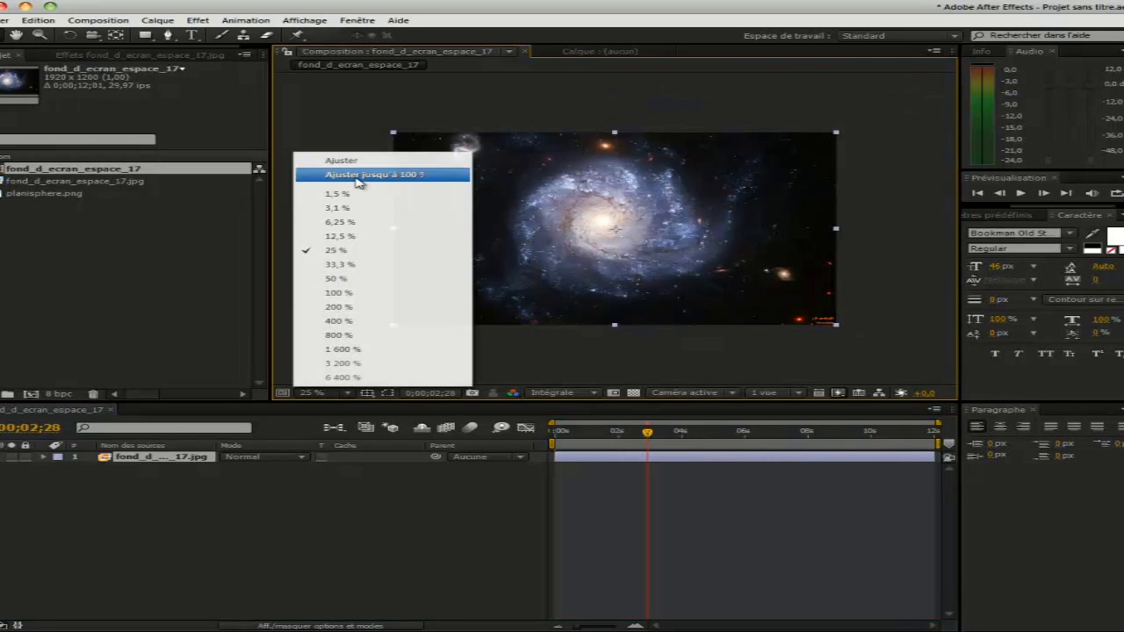
left_click(358, 176)
left_click_drag(795, 360, 442, 216)
scroll(541, 243, "up", 2)
scroll(514, 246, "up", 1)
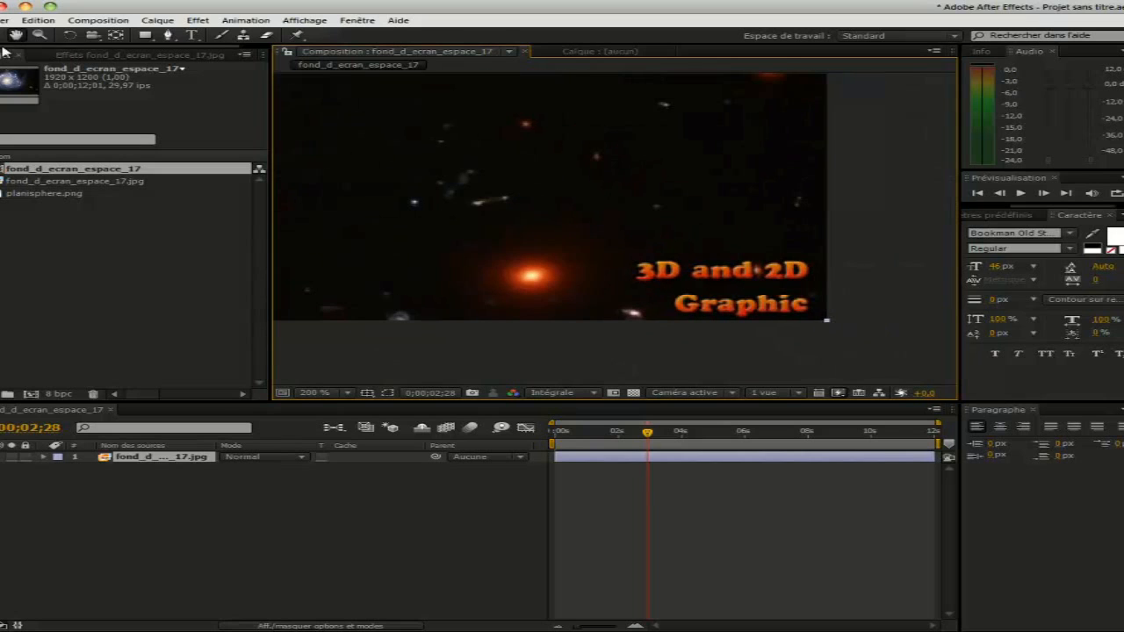
left_click_drag(827, 321, 966, 393)
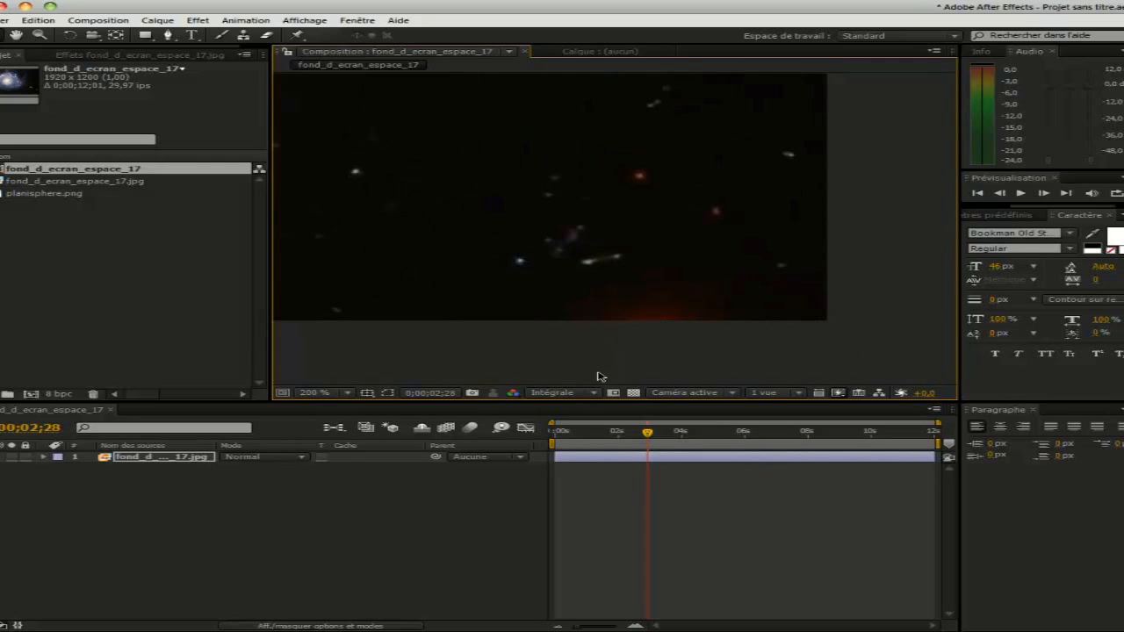
left_click(346, 394)
left_click(368, 176)
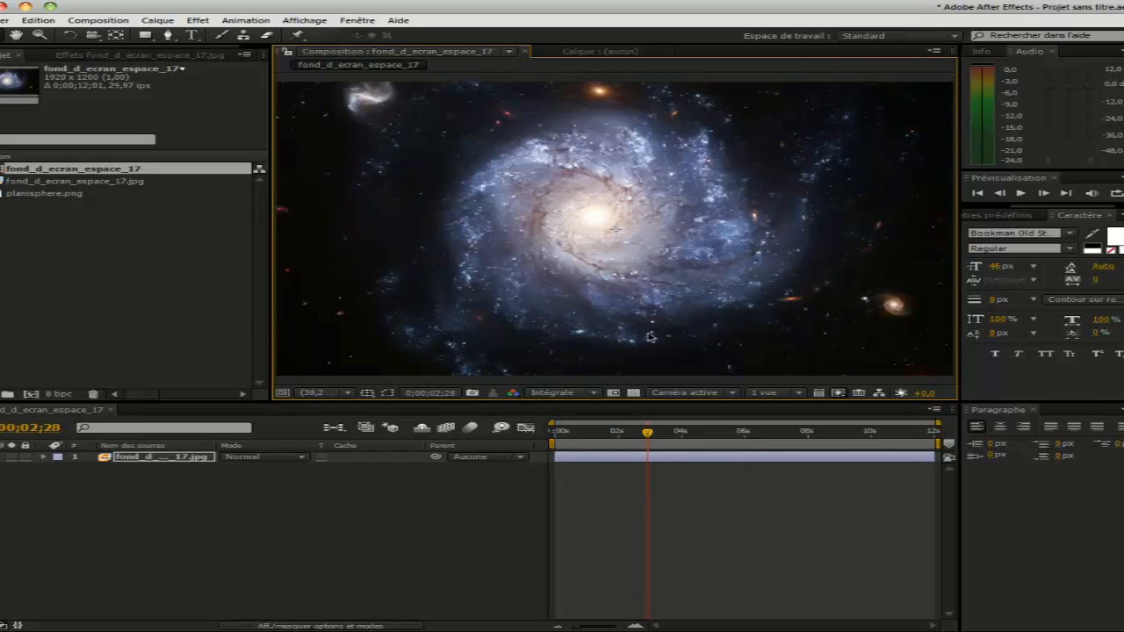
Step: Add planisphere.png to the composition as a layer above the space background
left_click(66, 215)
left_click(43, 194)
left_click_drag(77, 436, 158, 459)
scroll(339, 360, "down", 1)
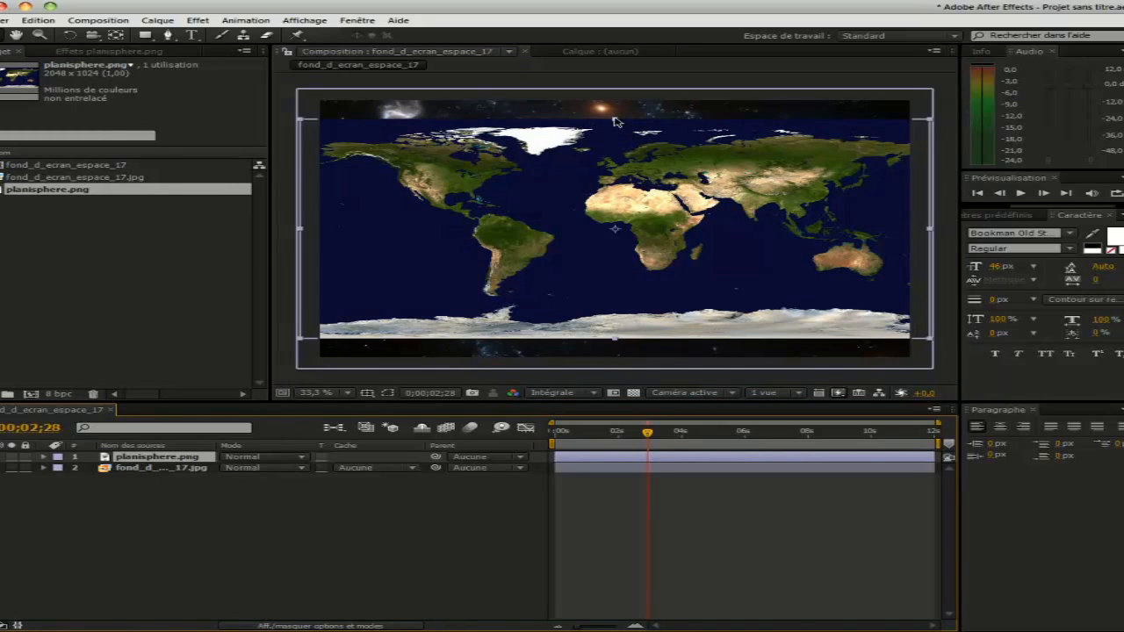
Step: Resize the planisphere.png layer so its width matches the composition frame and its height covers it completely
left_click_drag(614, 120, 617, 101)
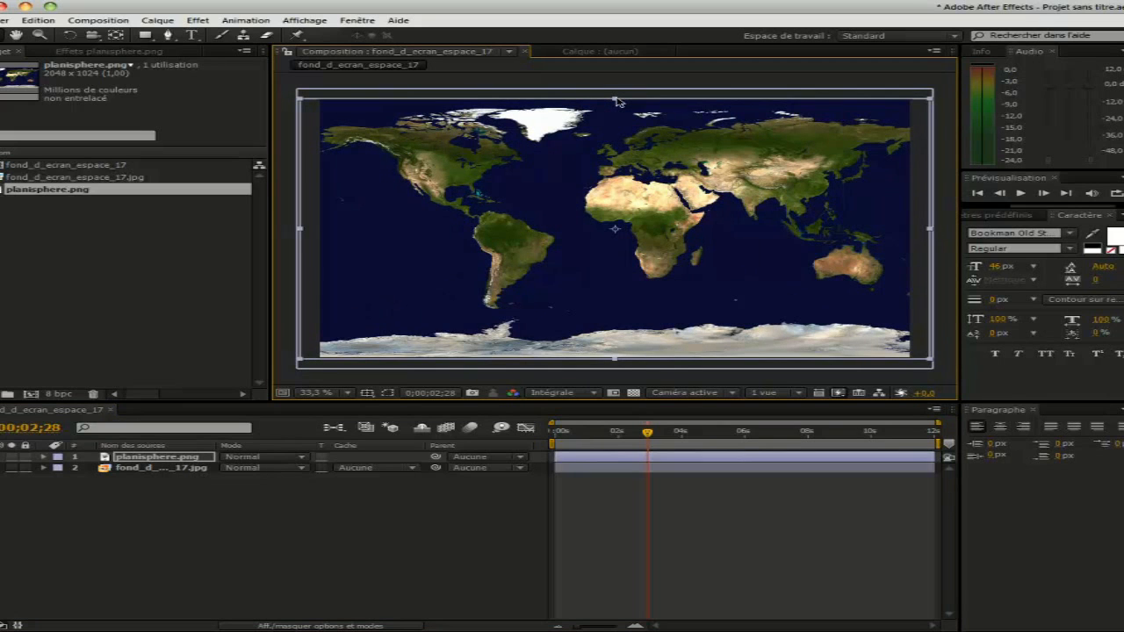
left_click_drag(301, 230, 322, 232)
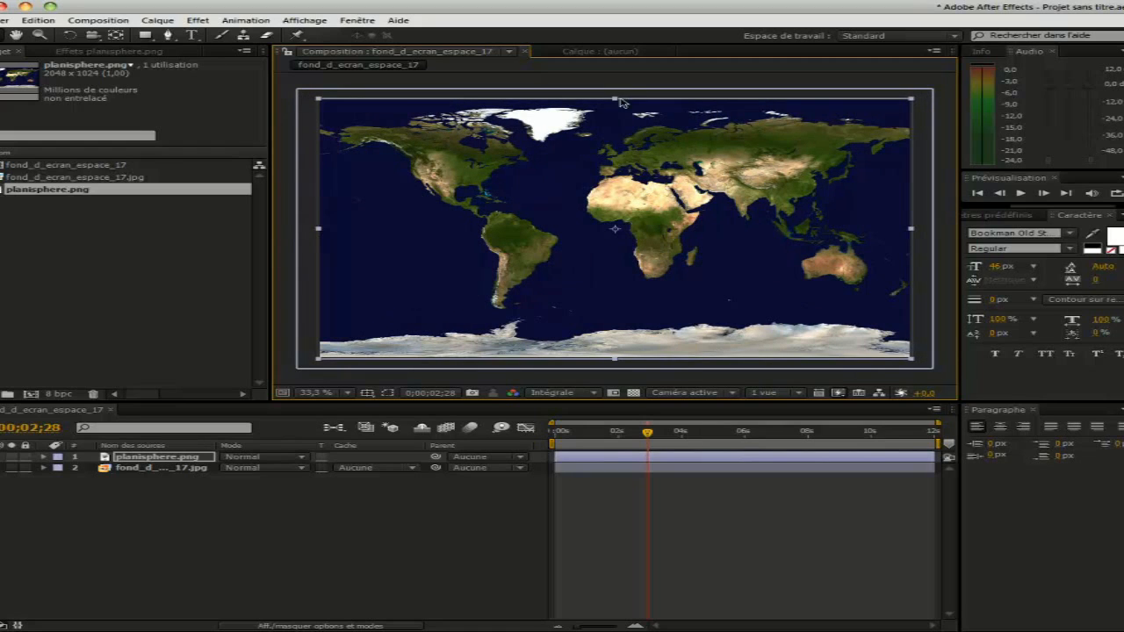
left_click_drag(614, 100, 618, 90)
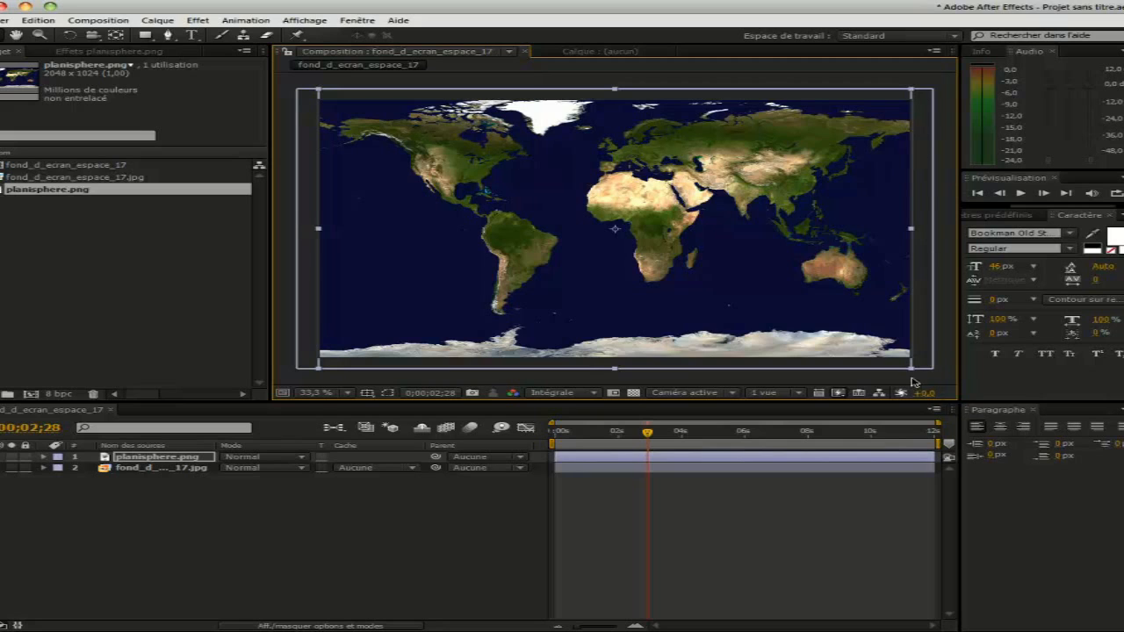
left_click_drag(911, 372, 913, 370)
left_click_drag(914, 233, 913, 232)
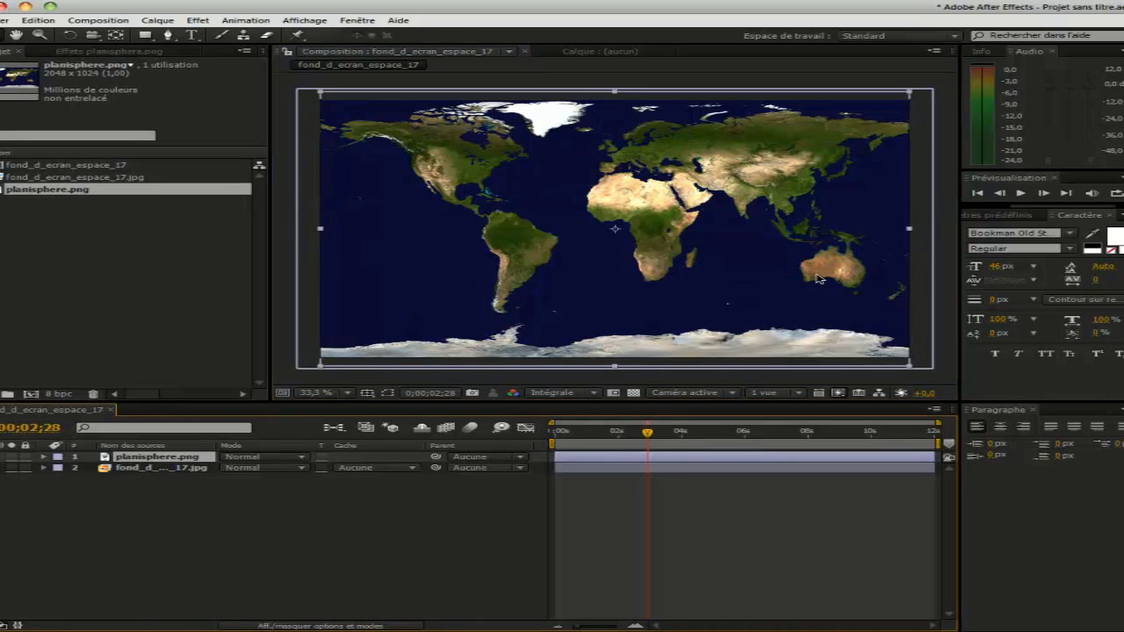
left_click_drag(913, 232, 913, 233)
left_click(351, 547)
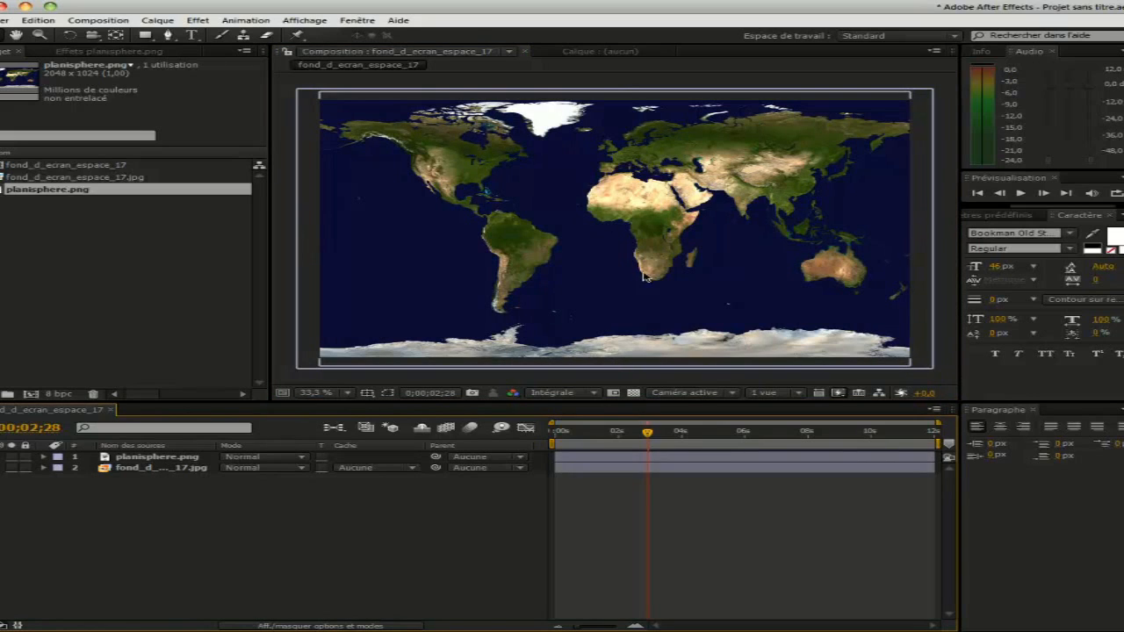
Step: Find the CC Sphere effect by searching for "cc sph" and apply it to the planisphere.png layer
left_click(133, 460)
left_click(1024, 216)
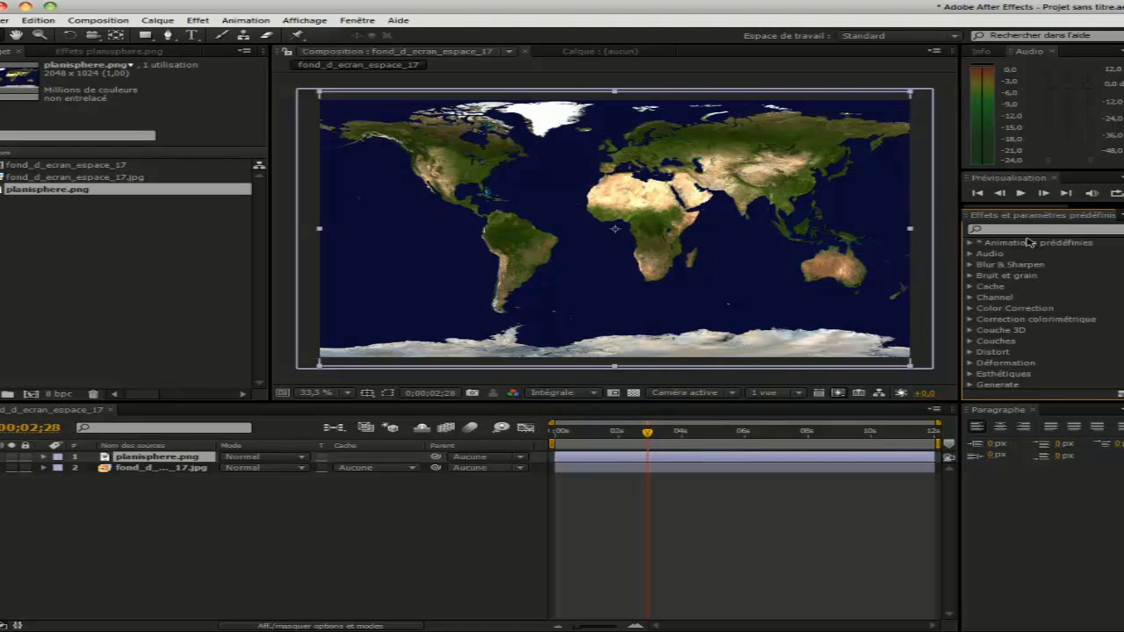
left_click(1000, 229)
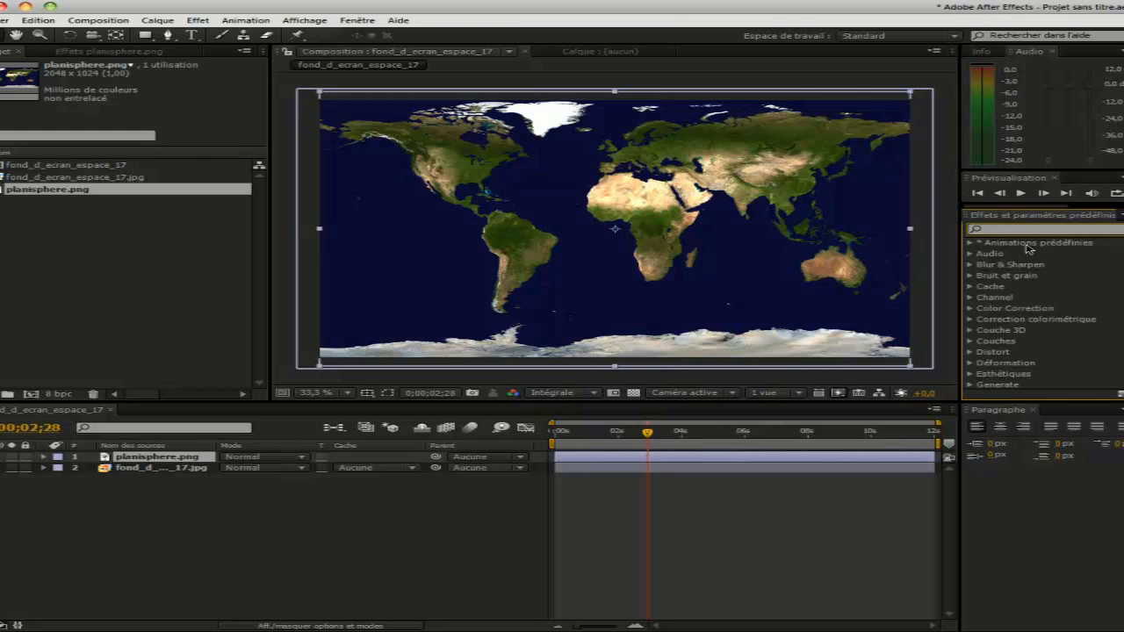
type("cc sph")
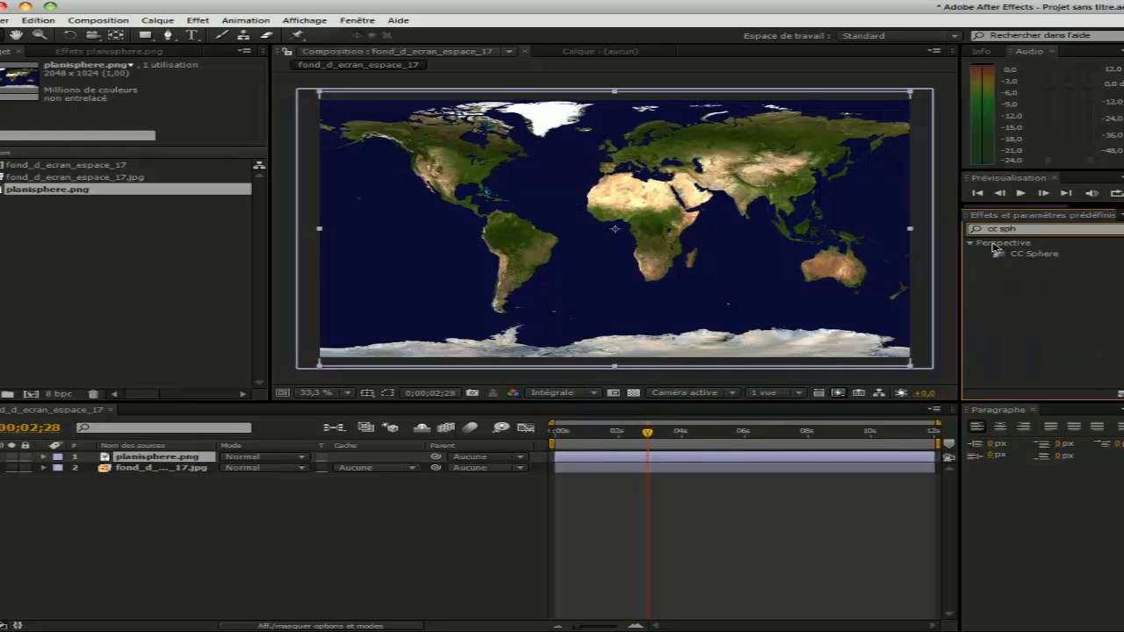
left_click_drag(994, 249, 150, 457)
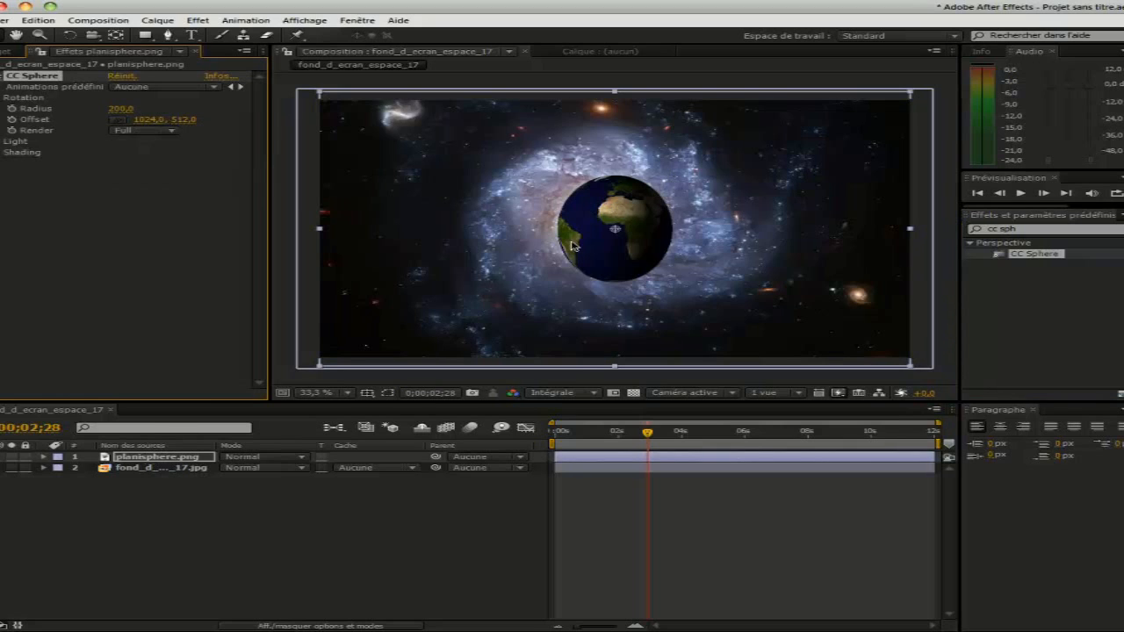
left_click(151, 456)
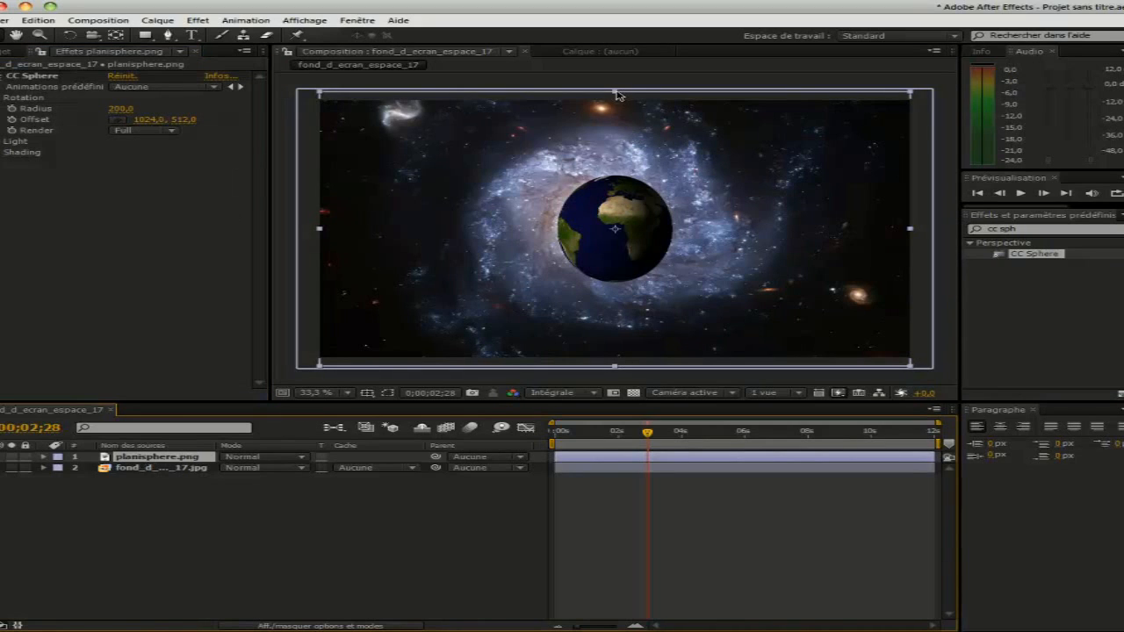
Step: Reduce the planisphere.png layer's height to correct the globe's stretched shape, and compare the layer with CC Sphere off and on
left_click_drag(616, 94, 616, 117)
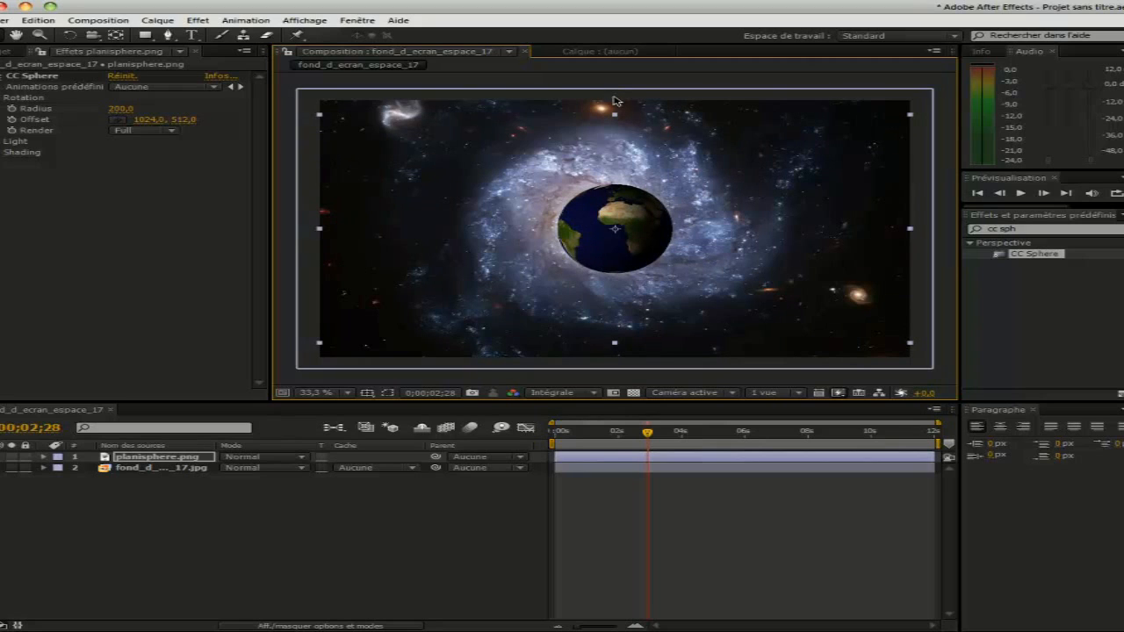
left_click(616, 101)
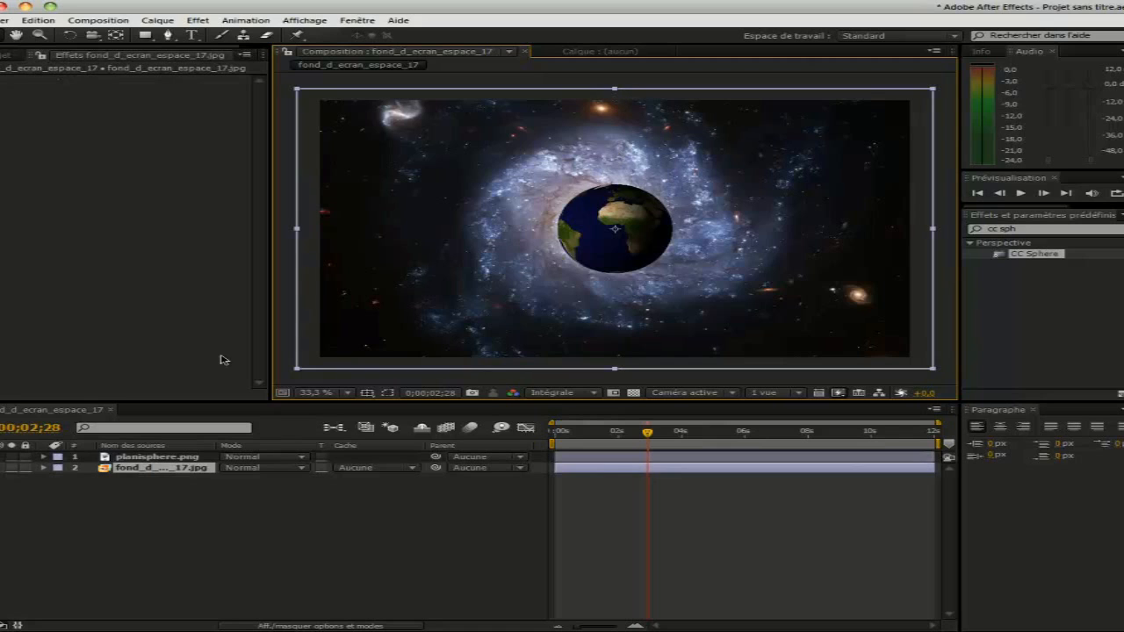
left_click(158, 457)
left_click(3, 76)
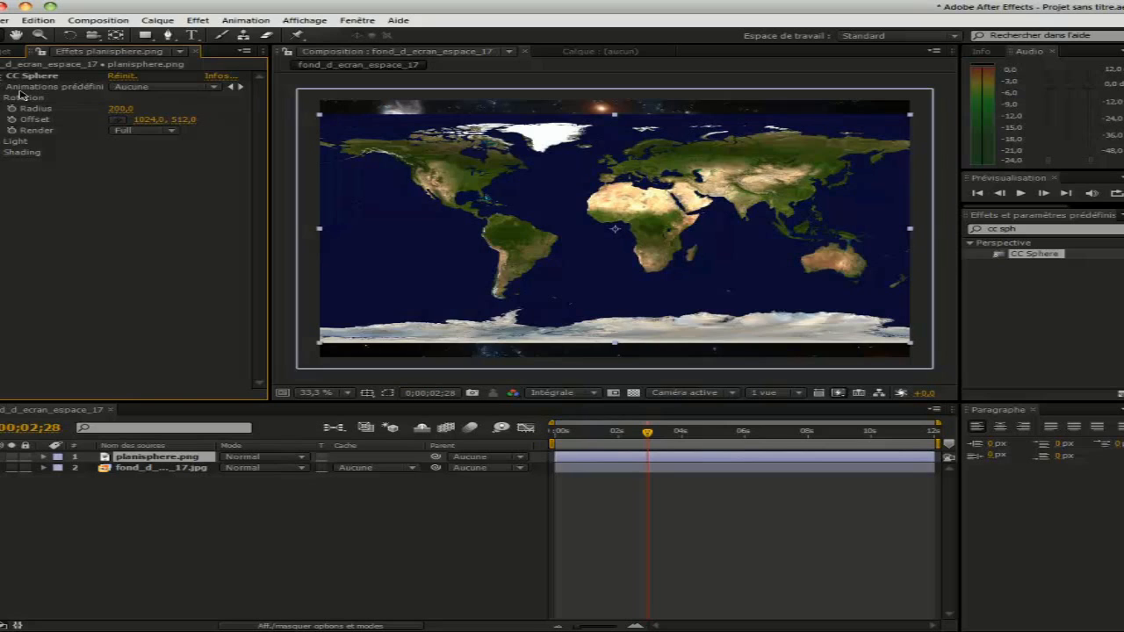
left_click(2, 76)
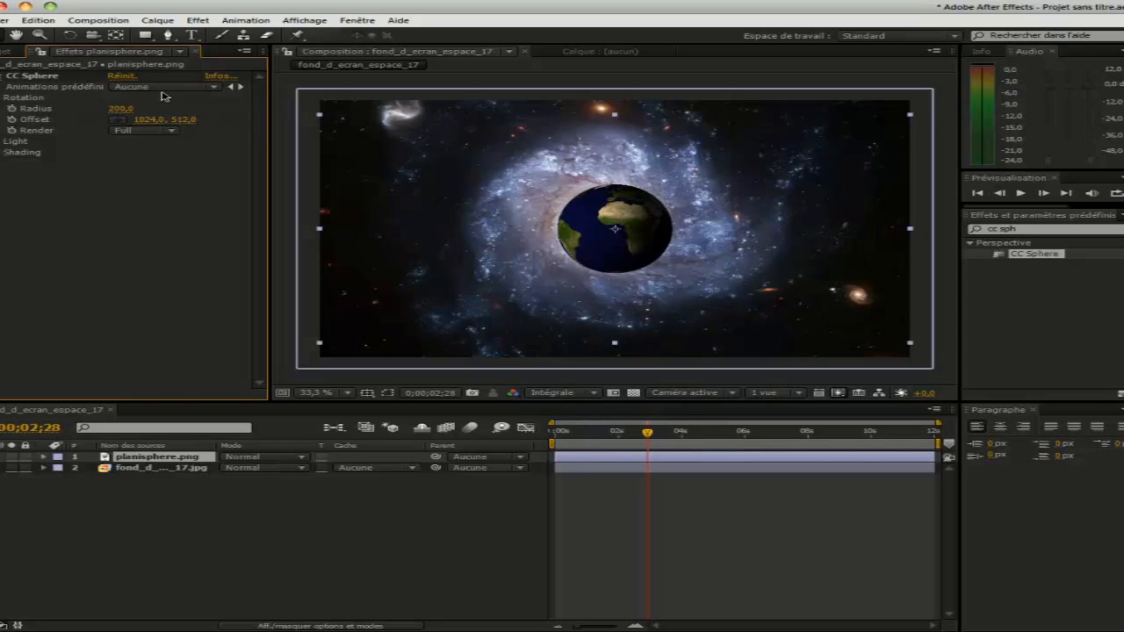
Step: Enlarge the globe by setting the CC Sphere Radius first to 400 and finally to 500
left_click(122, 109)
key("Return")
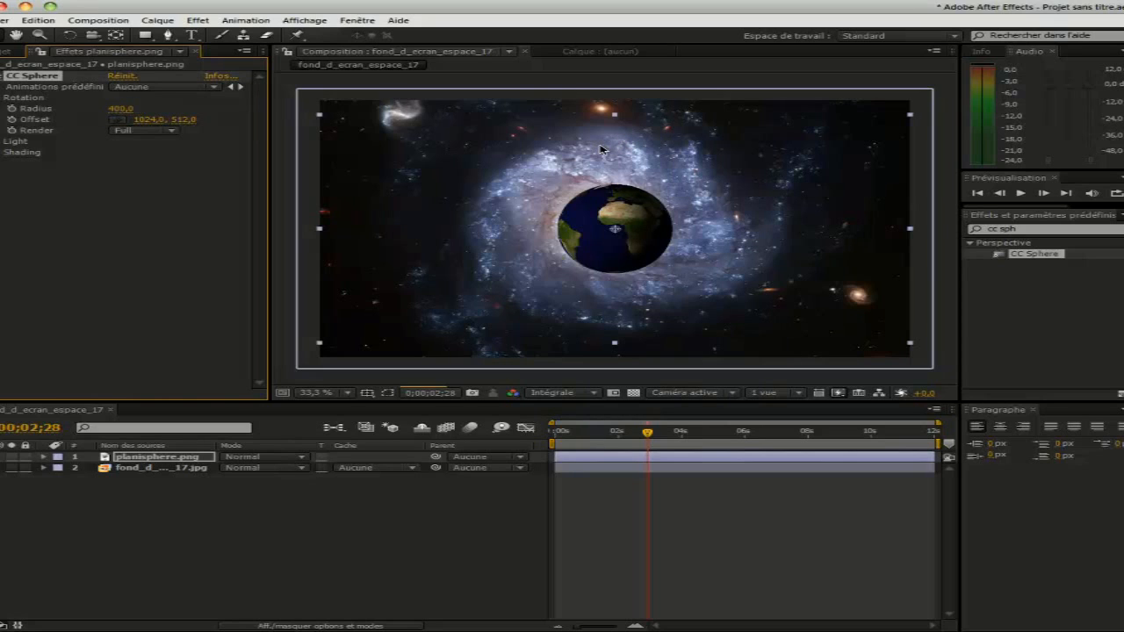
left_click(120, 108)
type("500")
key("Return")
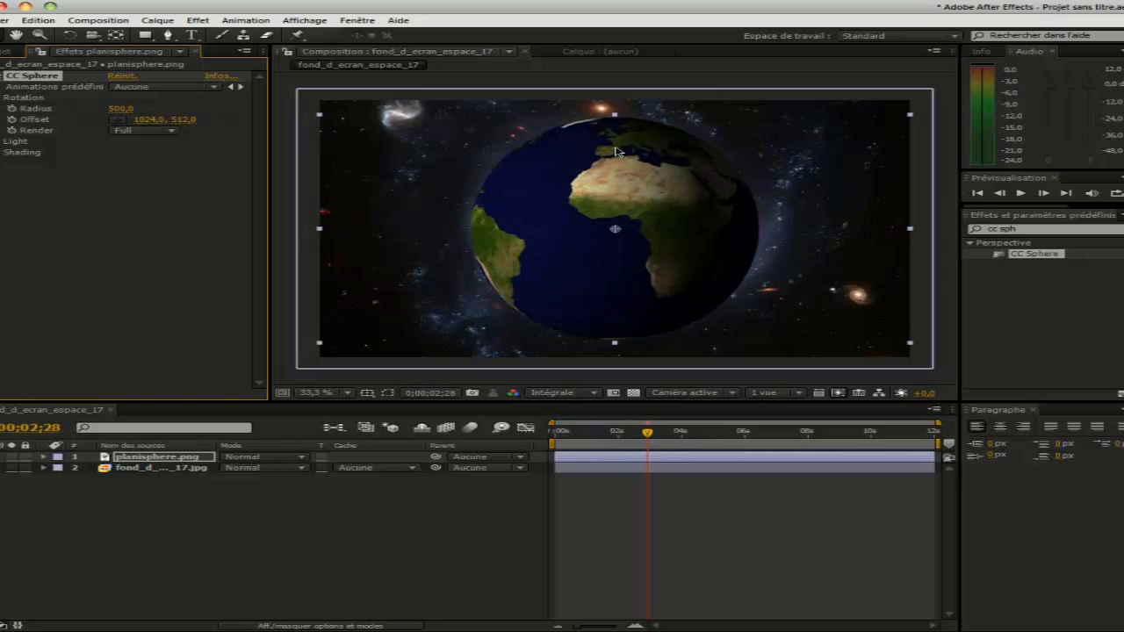
Step: Return to the start of the timeline and enable a keyframe on the CC Sphere Rotation Y of planisphere.png
left_click_drag(606, 435, 448, 436)
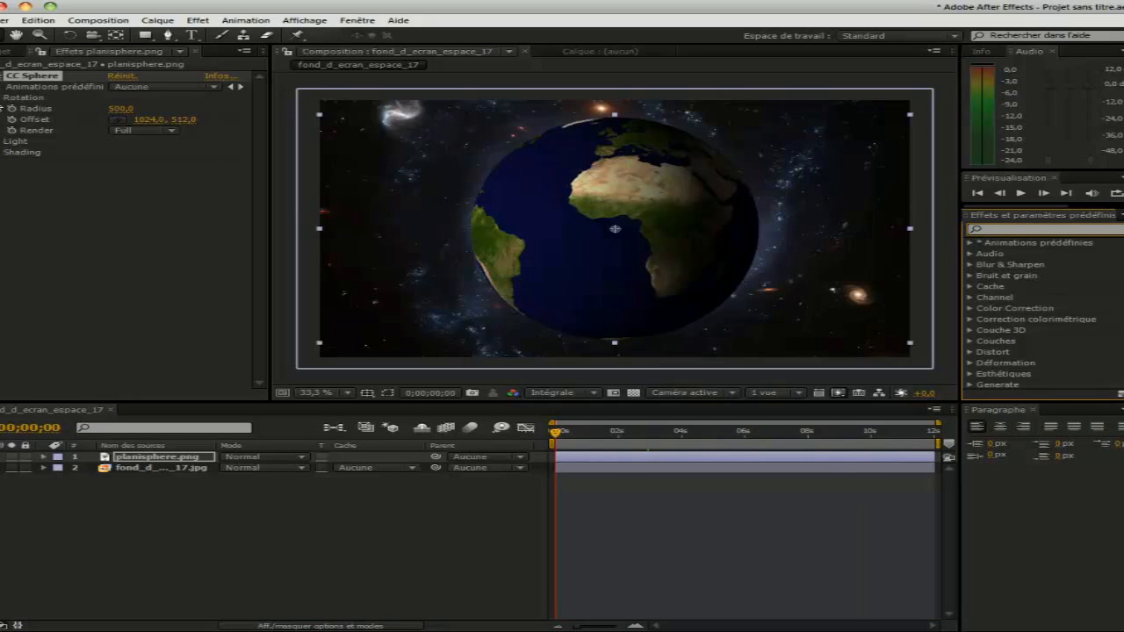
left_click(3, 98)
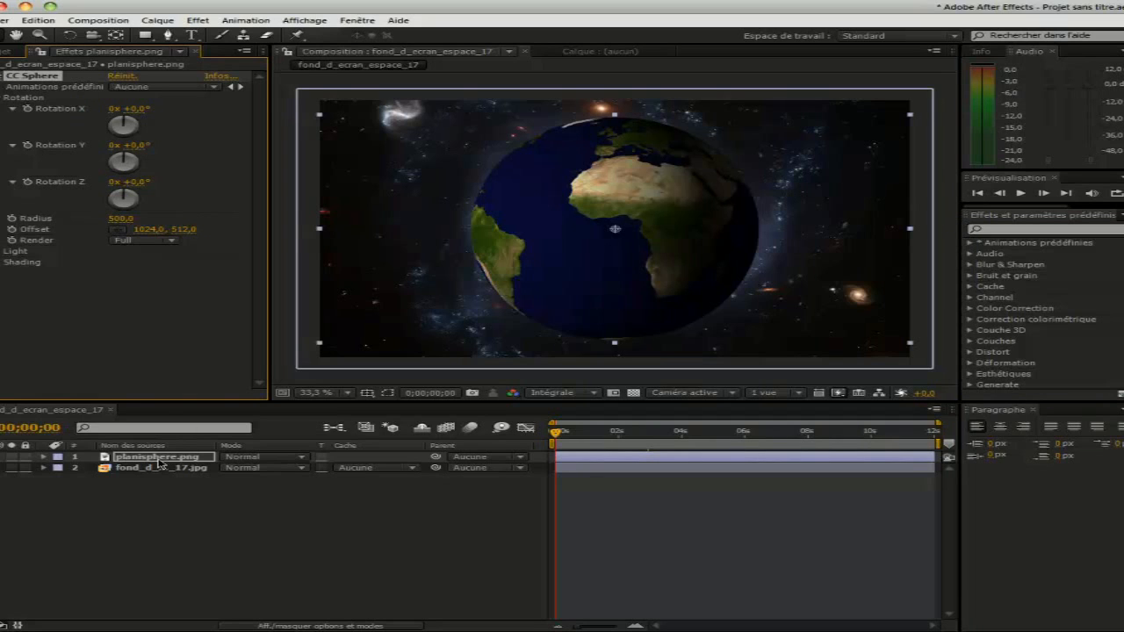
left_click(27, 146)
Step: Set Rotation Y to 1 full revolution at 12 seconds, and scrub the timeline to preview the globe's rotation
left_click(616, 431)
left_click_drag(629, 433, 1001, 470)
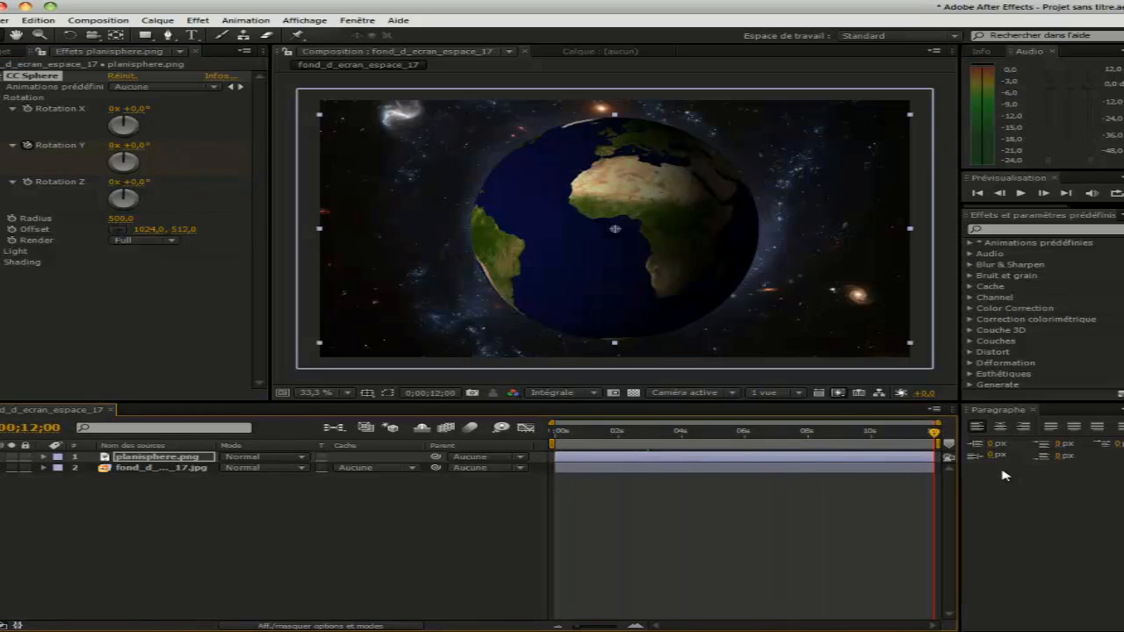
left_click(113, 145)
key("Return")
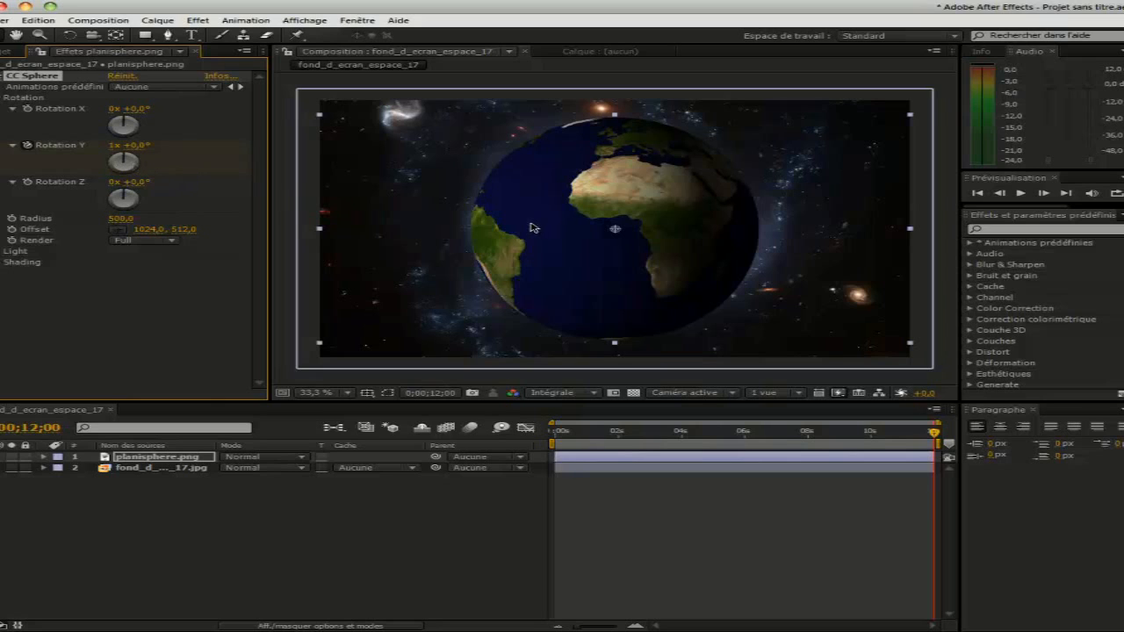
left_click_drag(706, 432, 644, 441)
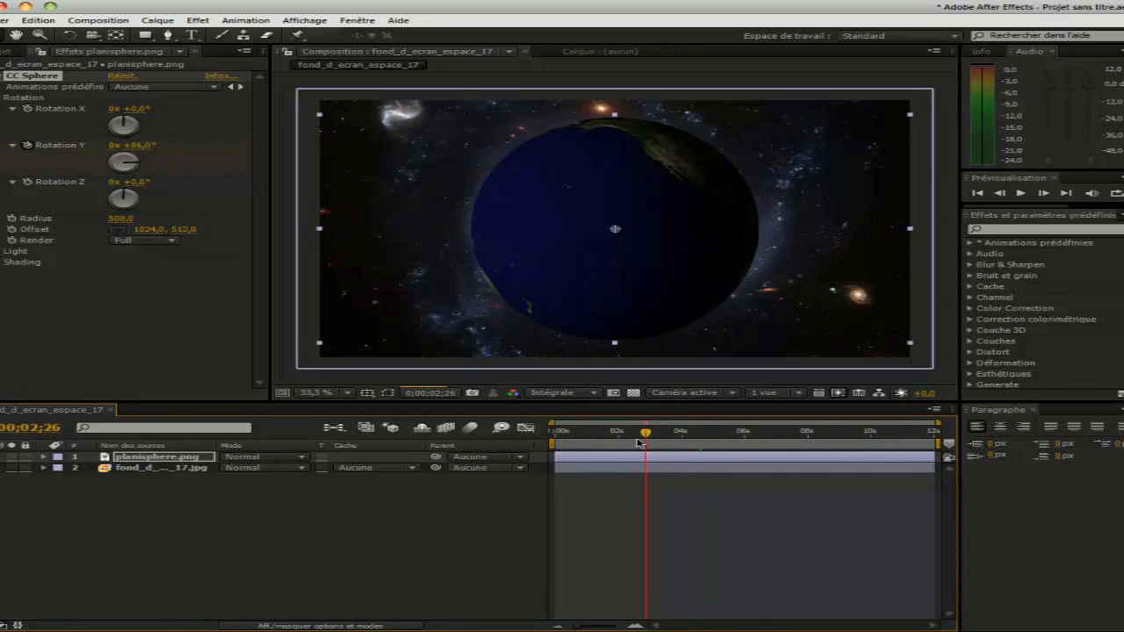
left_click_drag(641, 444, 556, 450)
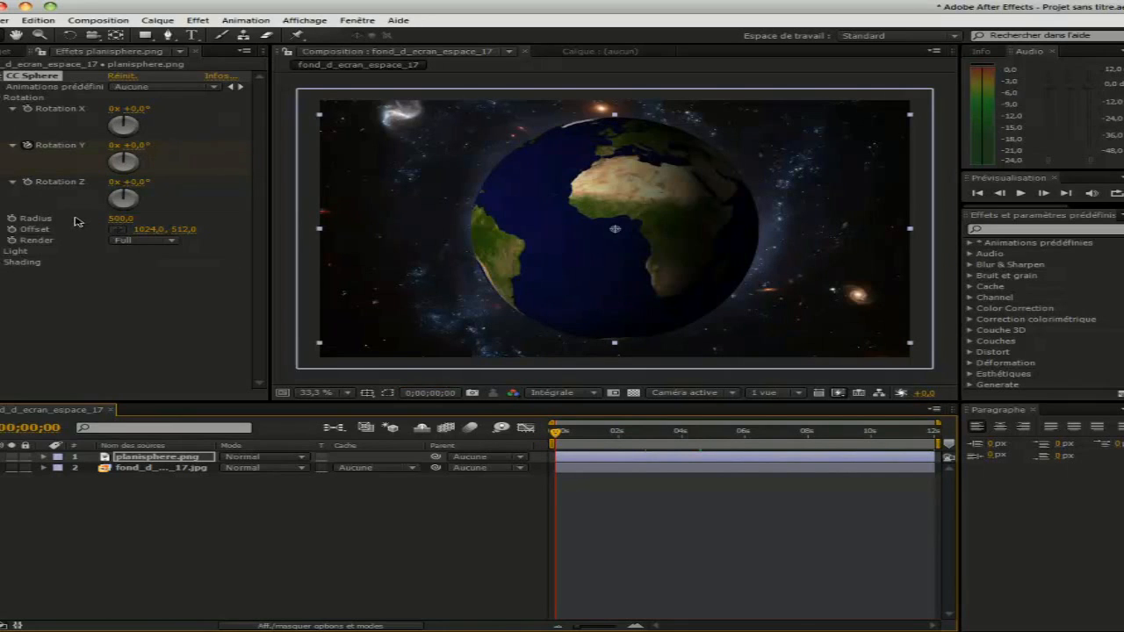
Step: Create an adjustment layer (Calque d'effets) above the planisphere.png and space background layers
left_click(325, 251)
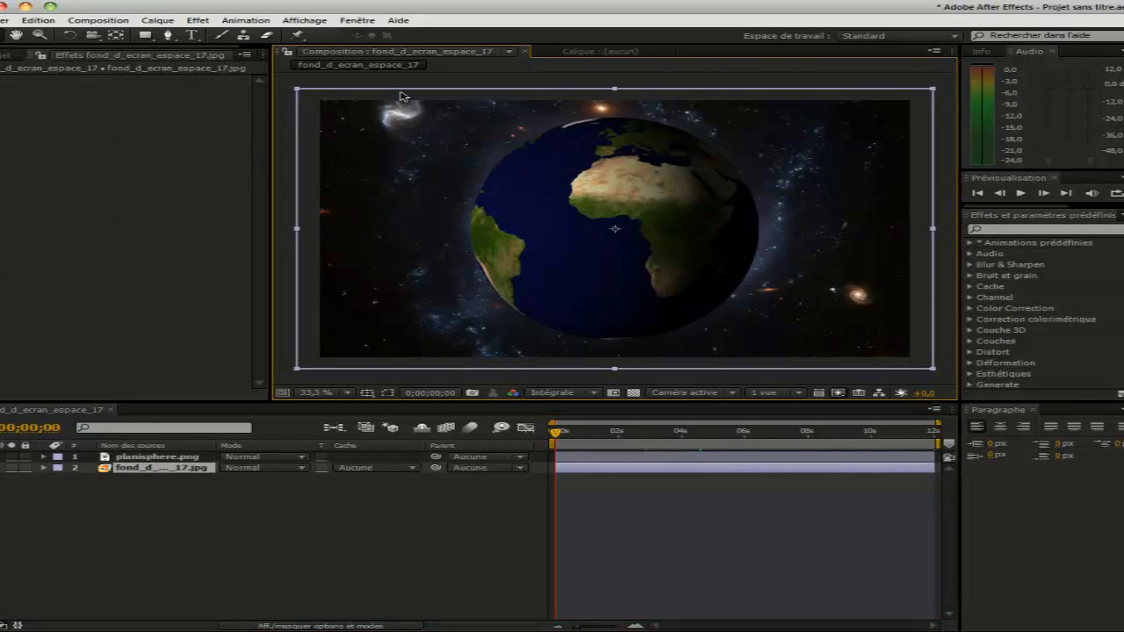
left_click(155, 20)
mouse_move(337, 37)
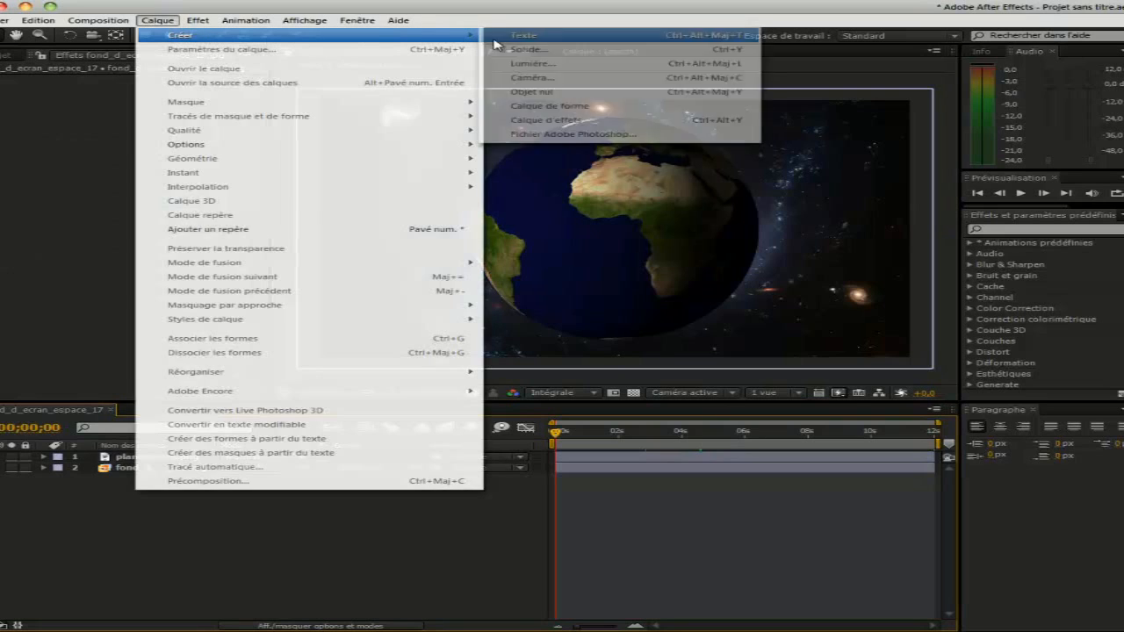
left_click(576, 120)
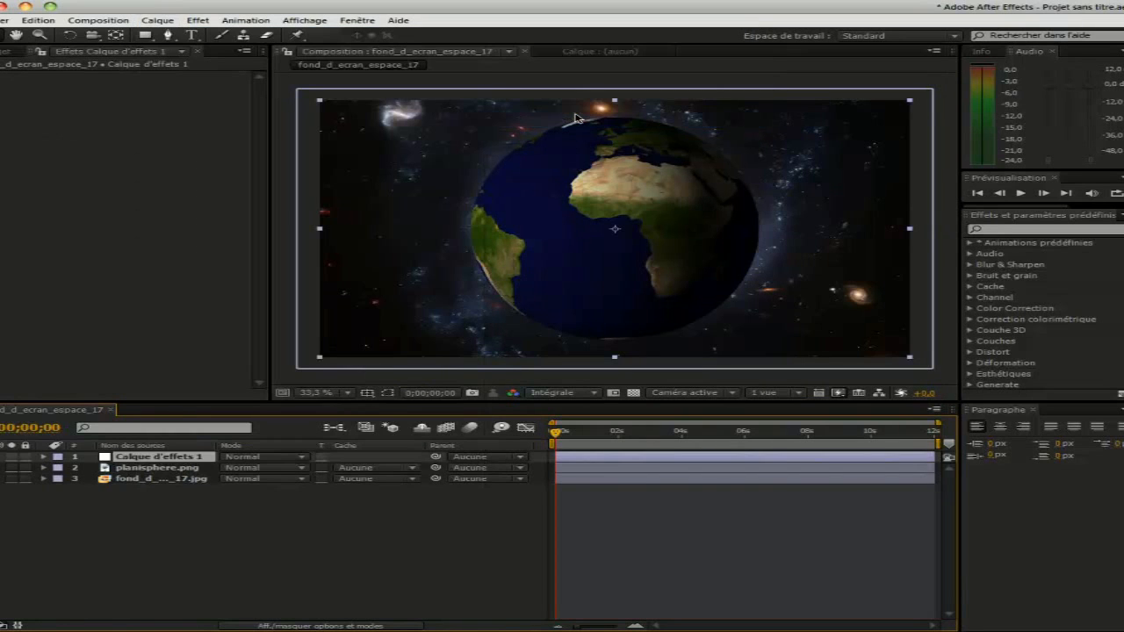
Step: Find the Lumière parasite effect by searching for "lumi" and apply it to the adjustment layer
left_click(991, 229)
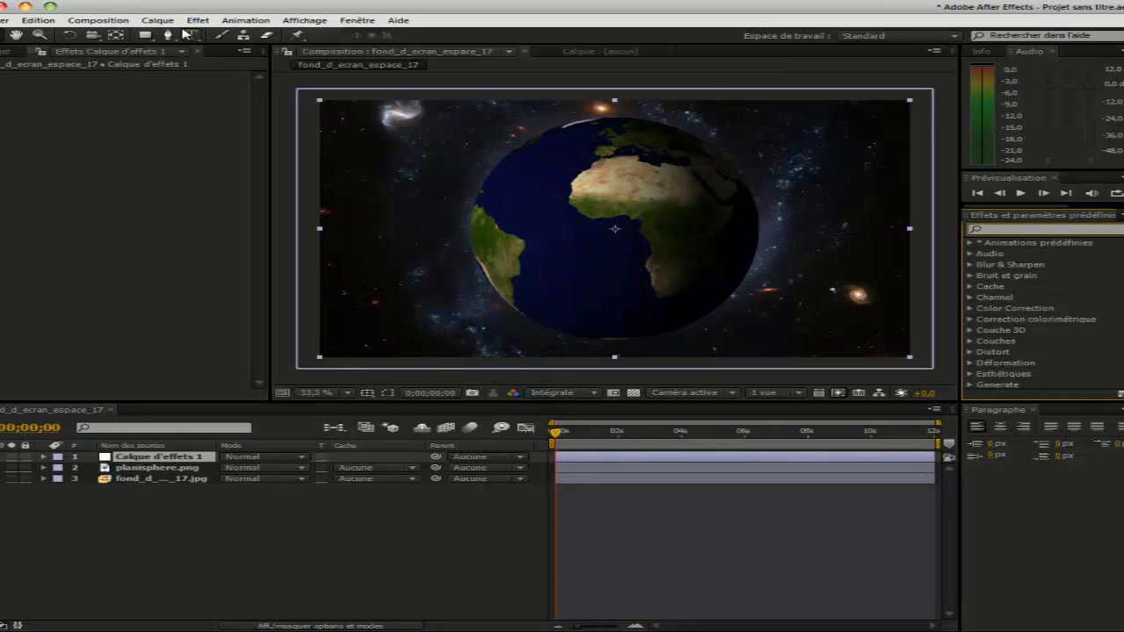
type("lumiere")
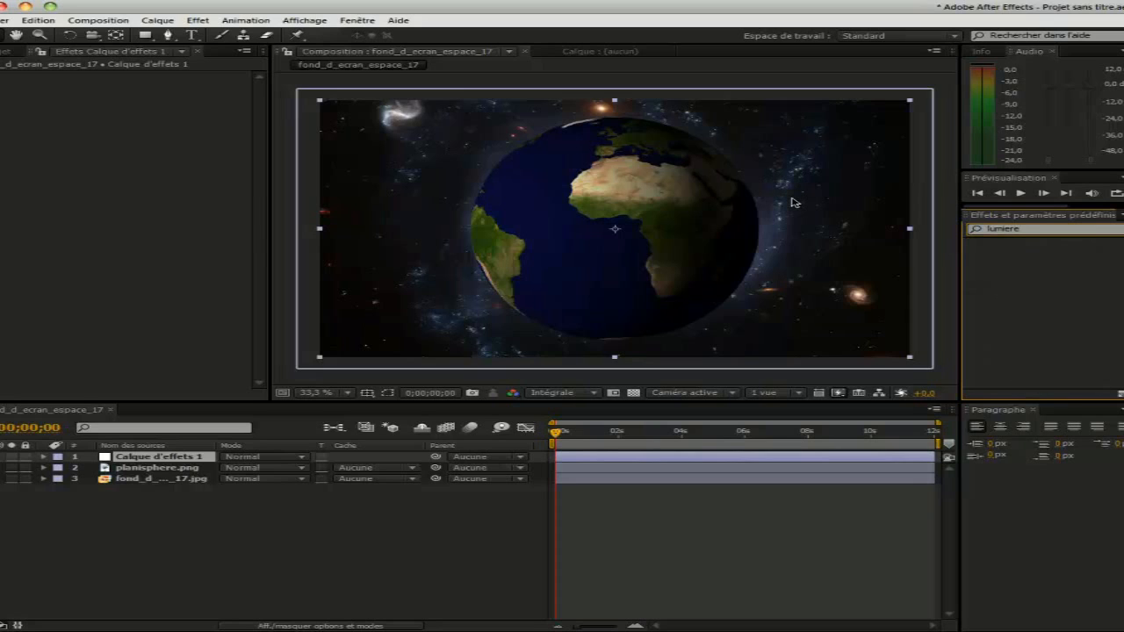
key("BackSpace")
key("BackSpace")
key("BackSpace")
scroll(1045, 307, "down", 5)
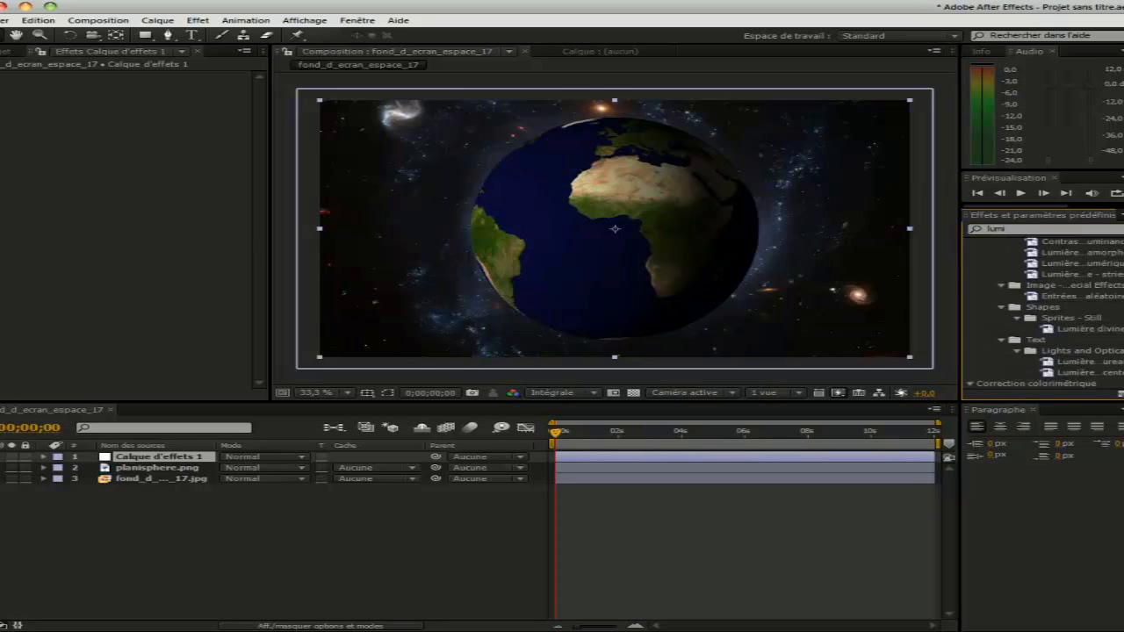
left_click_drag(1001, 362, 617, 233)
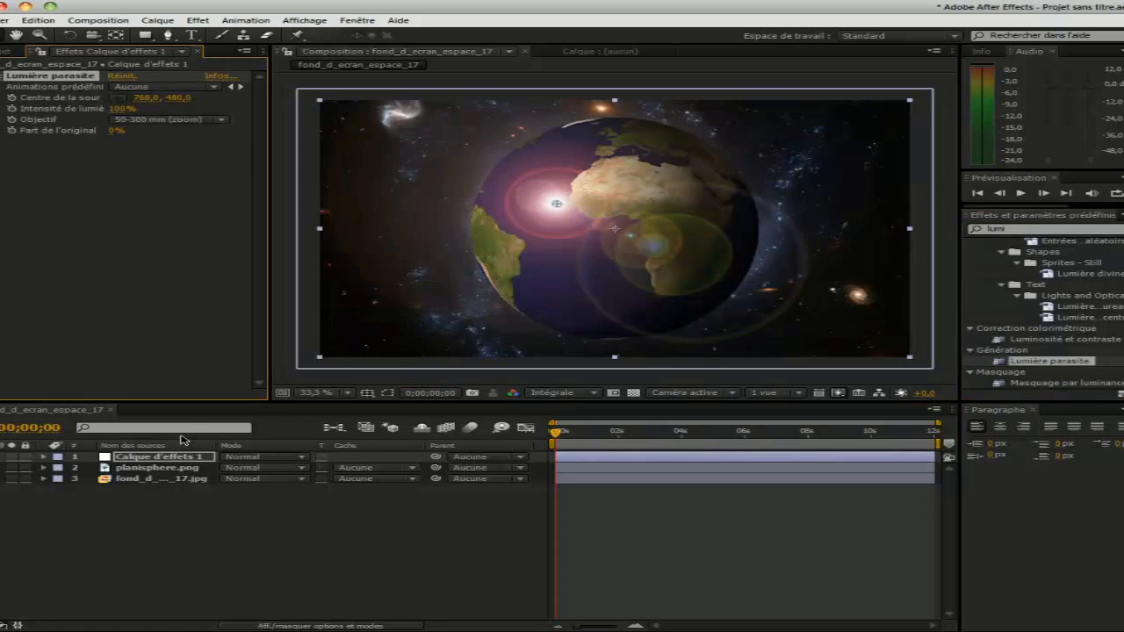
Step: Set the flare's Objectif to 105 mm normal and place its source beside the globe at about 282, 309
left_click(127, 119)
left_click(156, 152)
left_click_drag(562, 208, 405, 167)
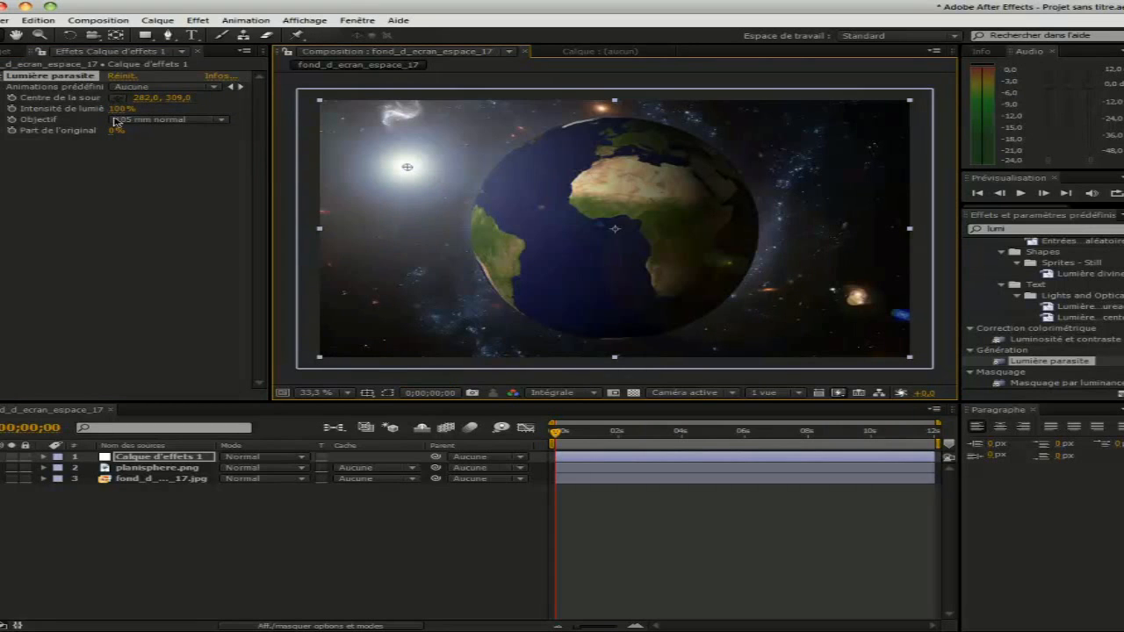
Step: Place the adjustment layer below planisphere.png and delete its Lumière parasite effect
left_click_drag(152, 463, 155, 475)
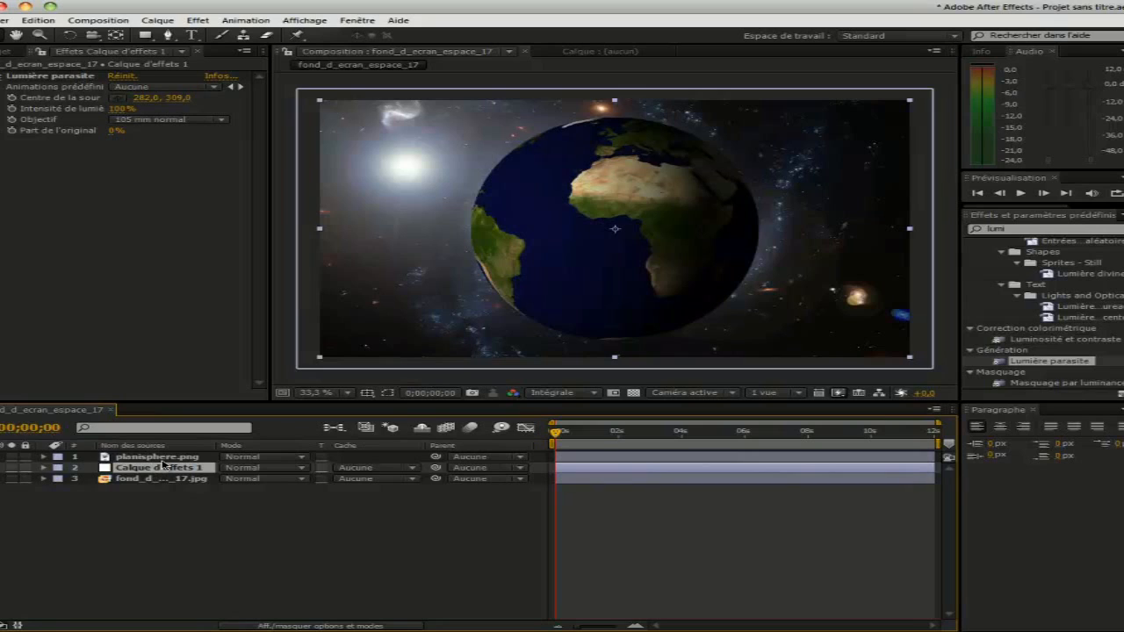
left_click(53, 77)
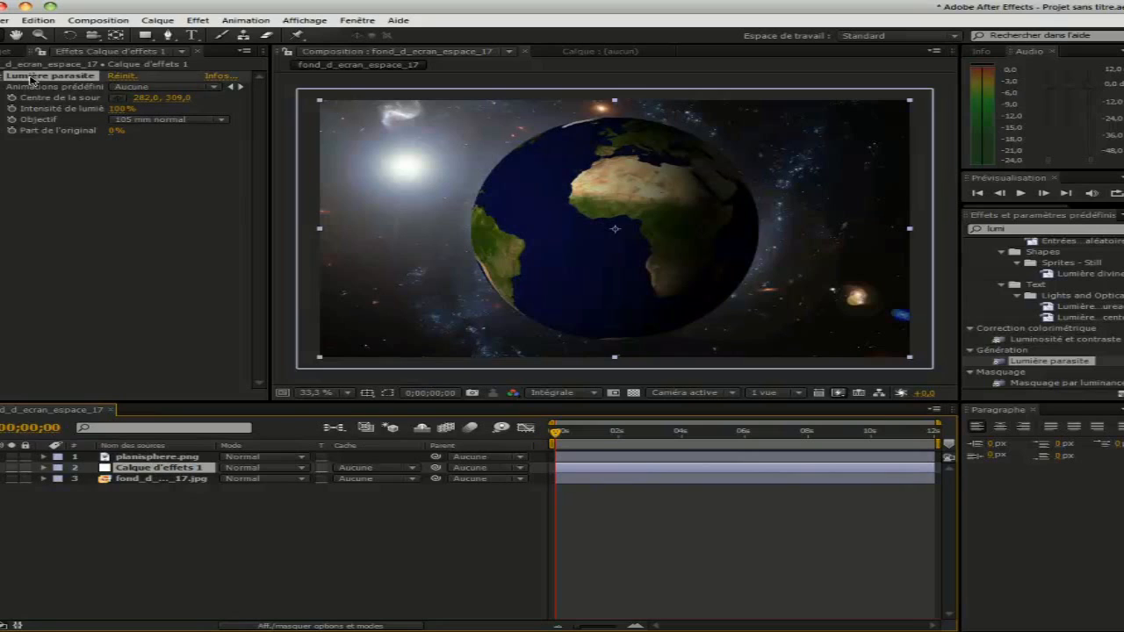
left_click(38, 19)
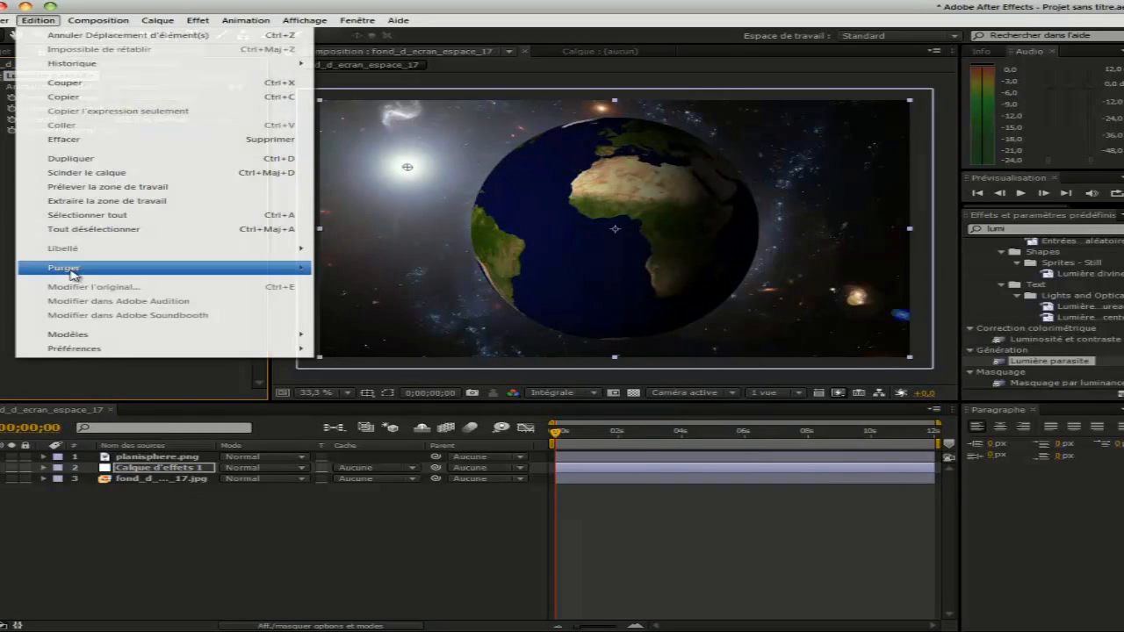
left_click(68, 139)
Step: Find the Optical Flares effect by searching for "optic", apply it to the planisphere.png layer, and collapse the CC Sphere settings
left_click_drag(1017, 229, 890, 235)
type("optic")
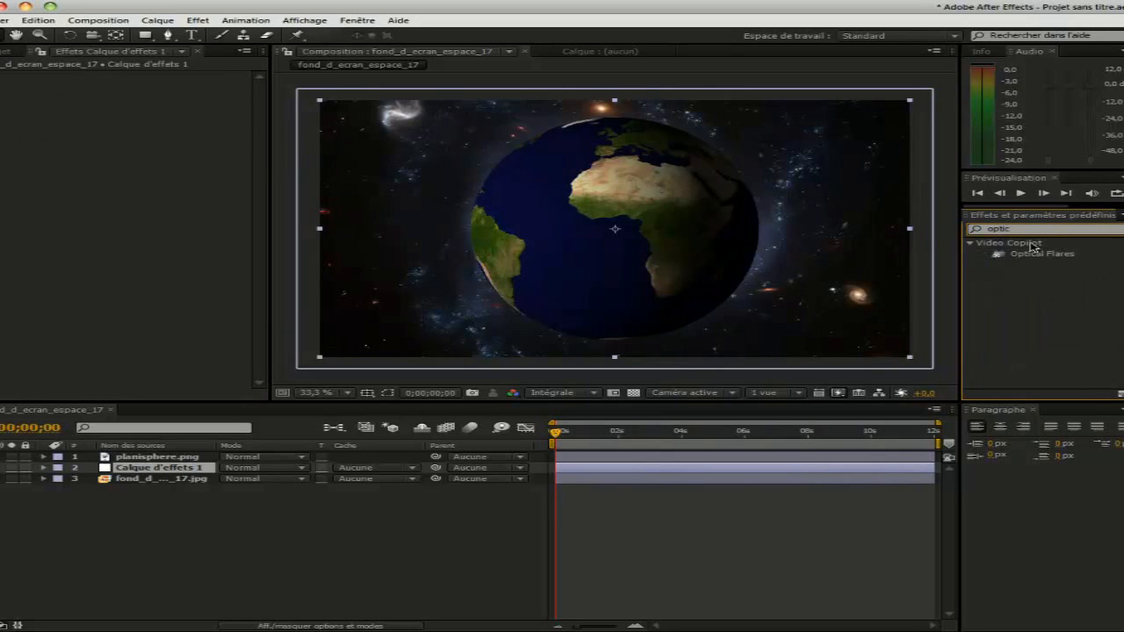
left_click_drag(1036, 253, 638, 204)
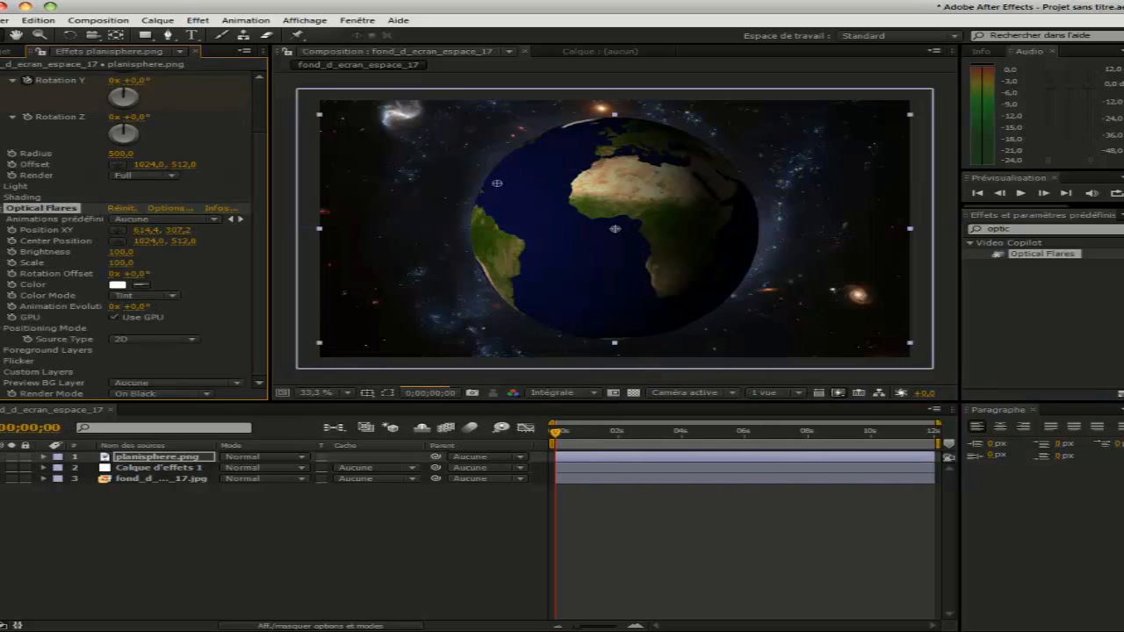
left_click_drag(260, 238, 258, 197)
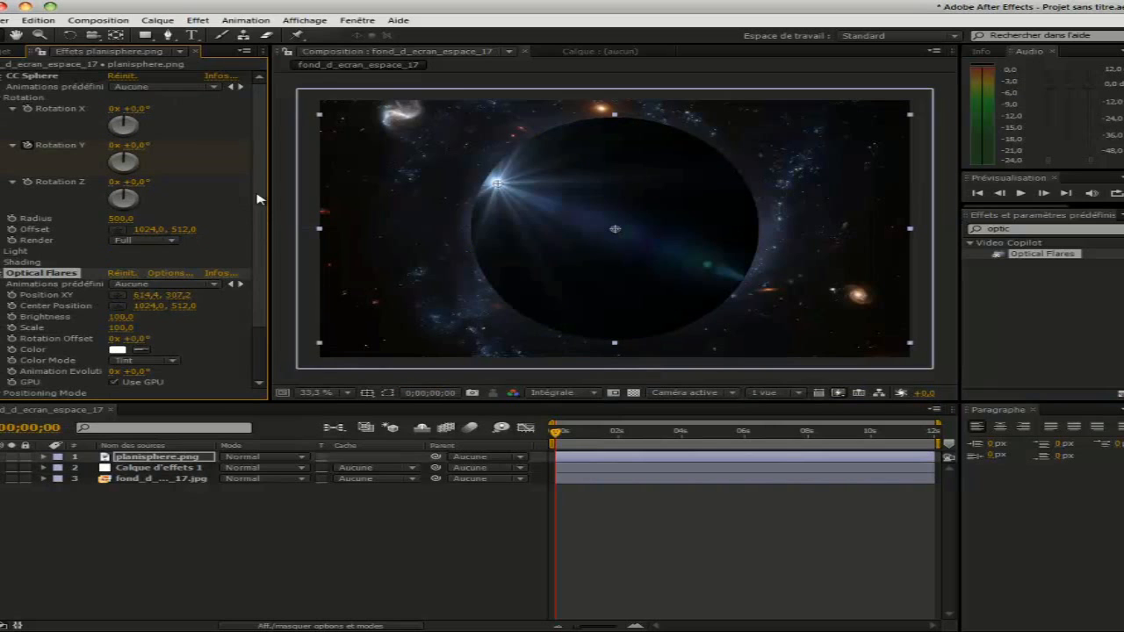
left_click(1, 76)
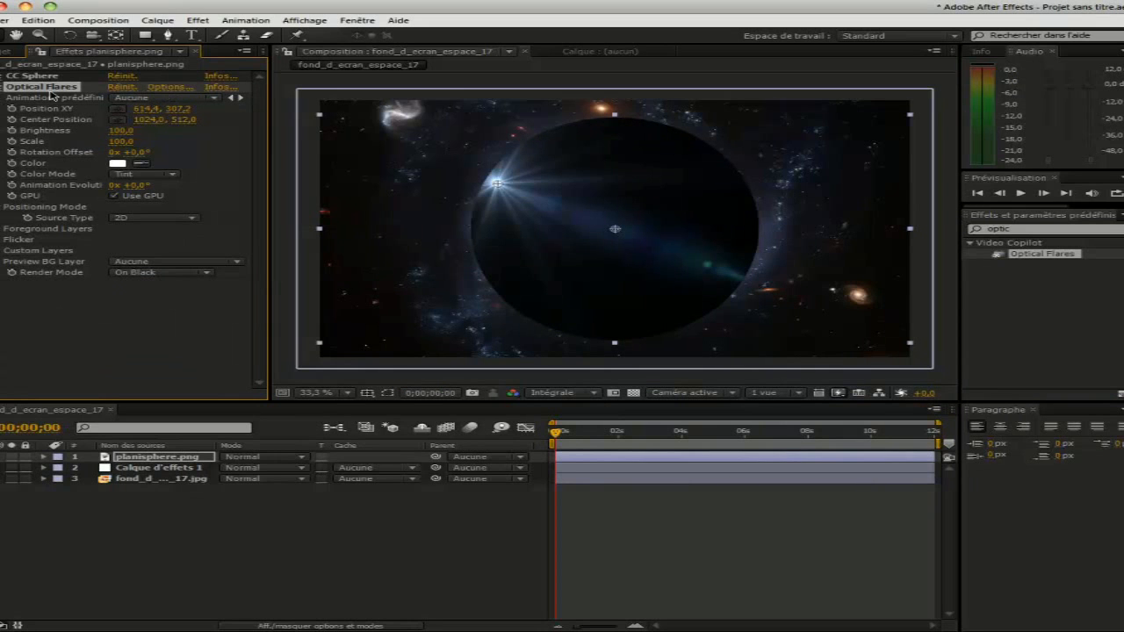
left_click(169, 87)
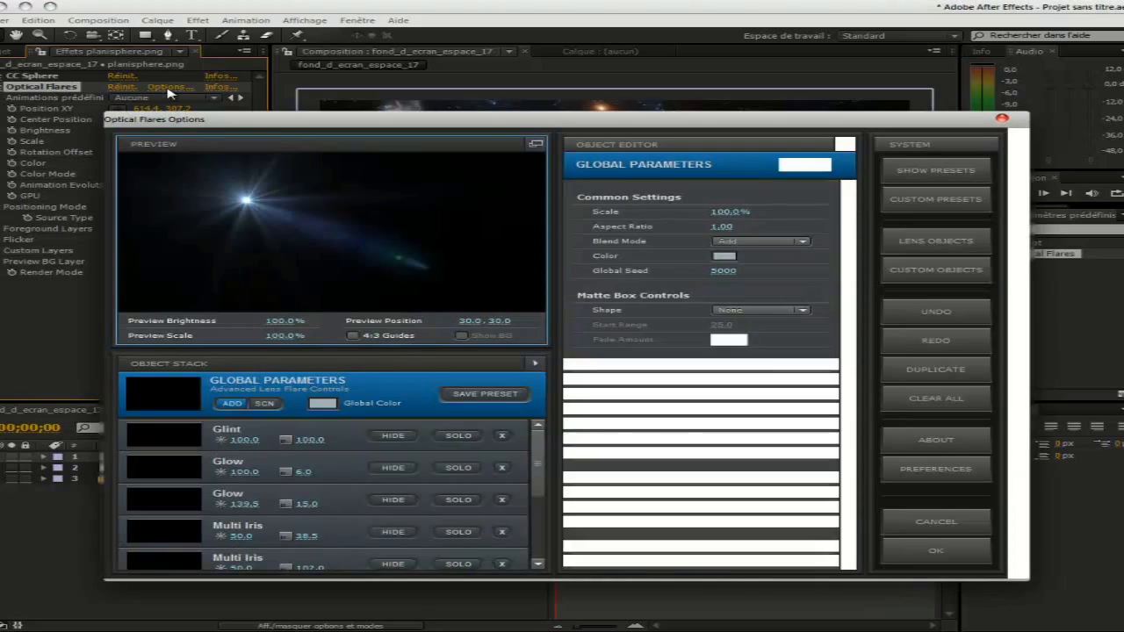
left_click_drag(220, 124, 200, 137)
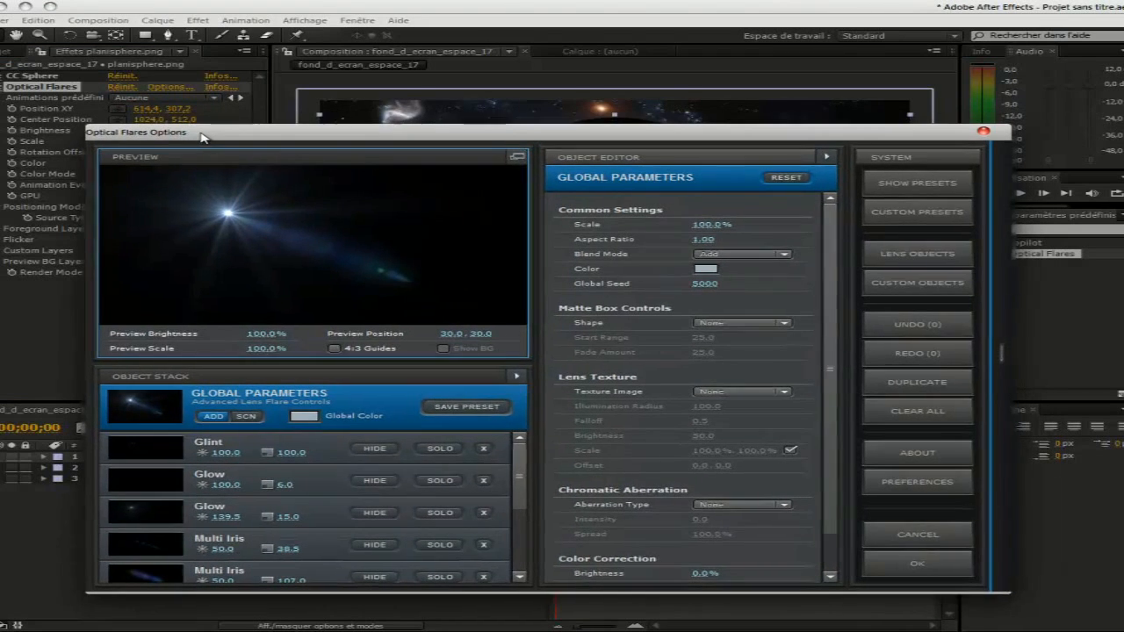
left_click(979, 133)
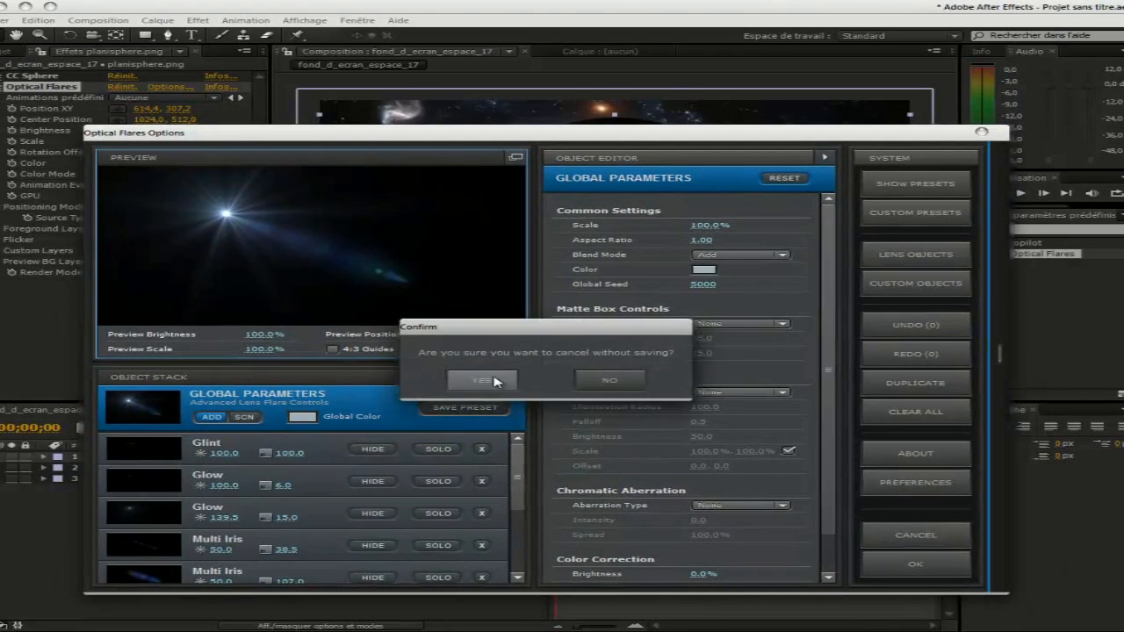
left_click(596, 384)
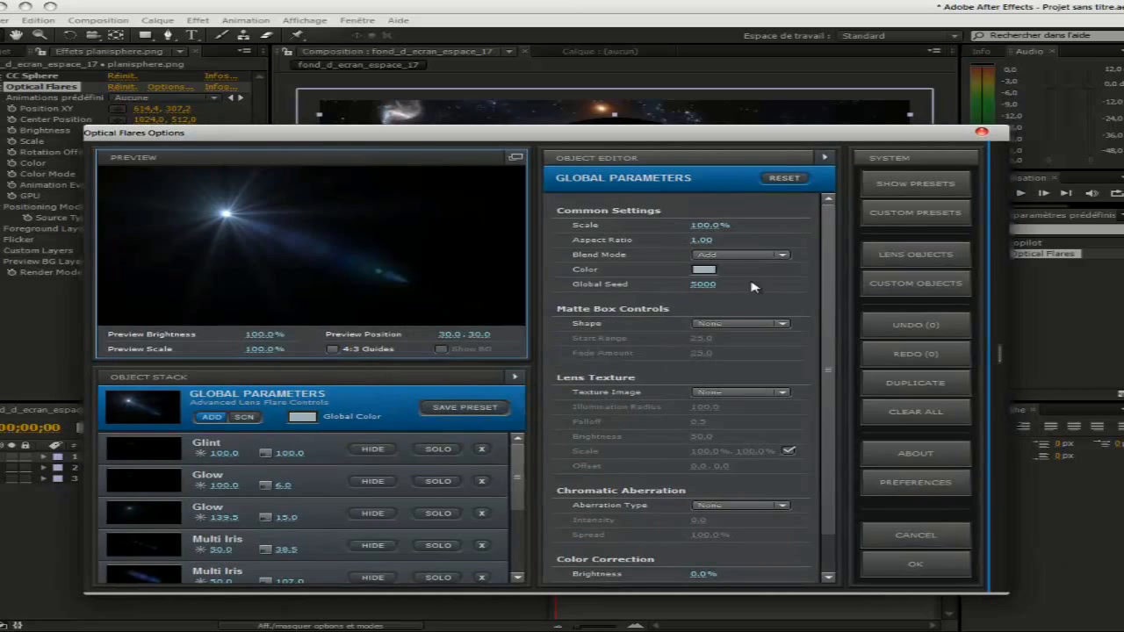
left_click(981, 134)
left_click(484, 377)
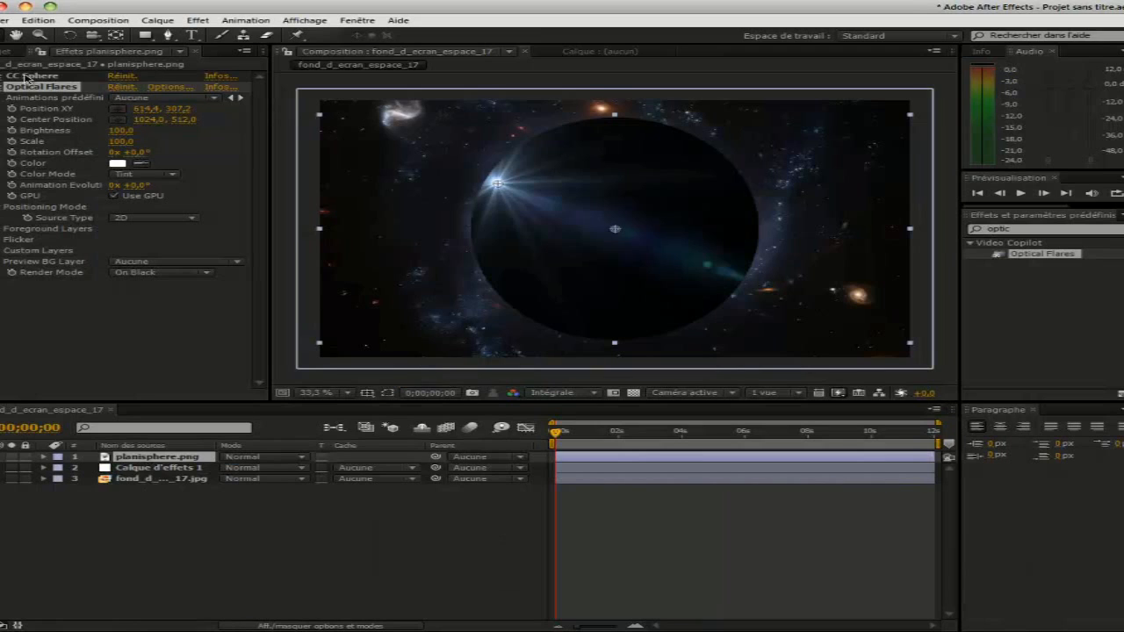
Step: Remove Optical Flares from planisphere.png and apply it to the adjustment layer, placed at the top of the layer stack
left_click(35, 21)
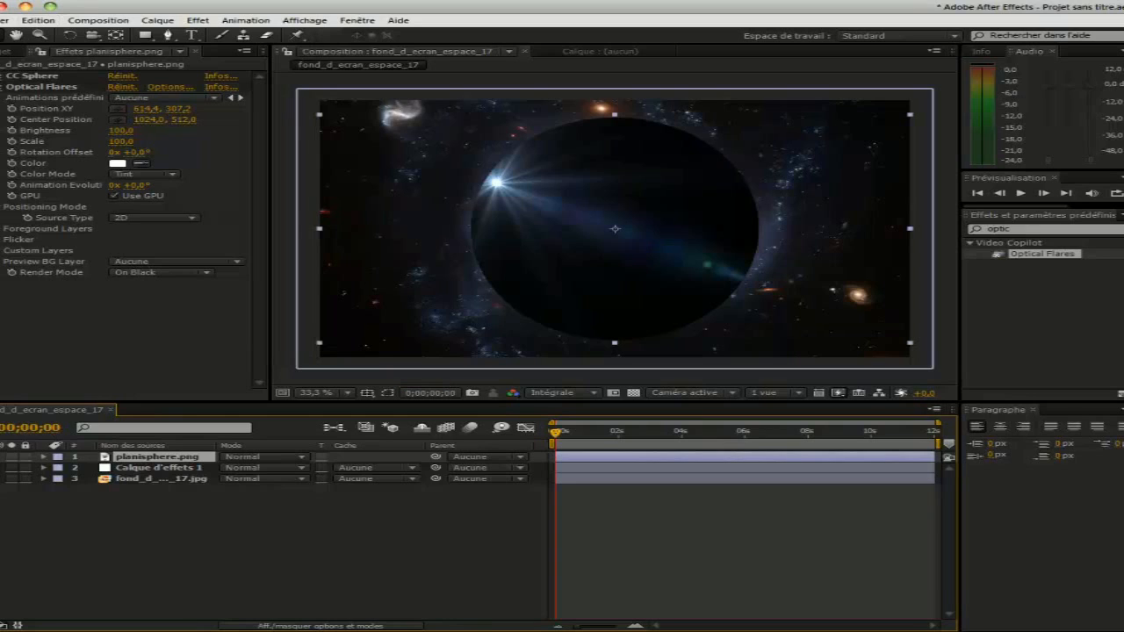
left_click(2, 87)
left_click(49, 87)
key("Delete")
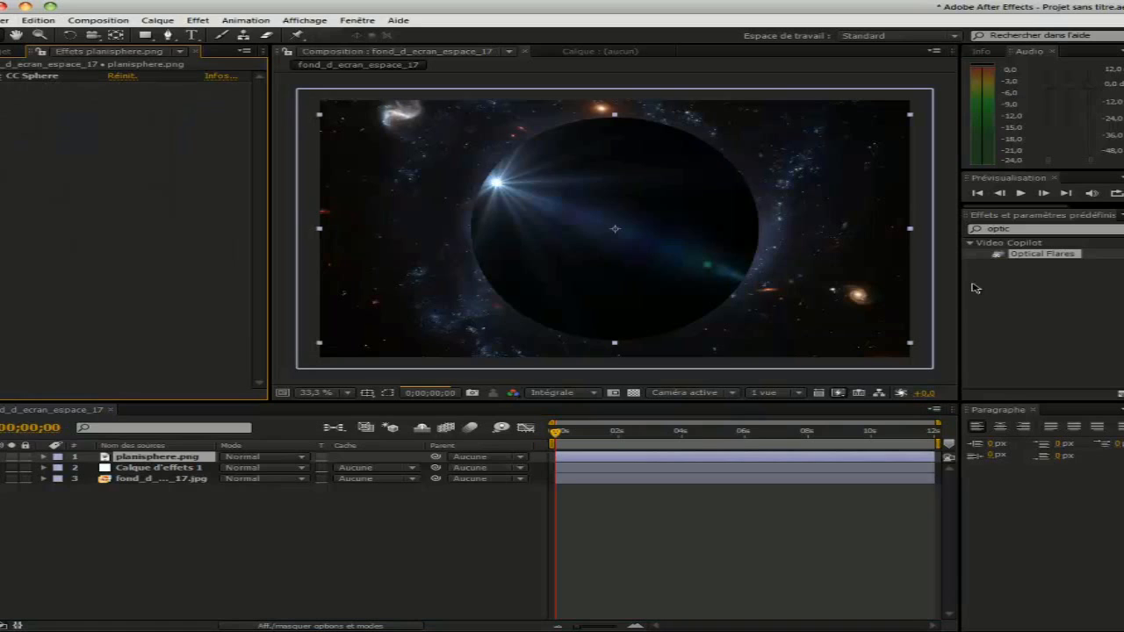
left_click_drag(998, 256, 171, 458)
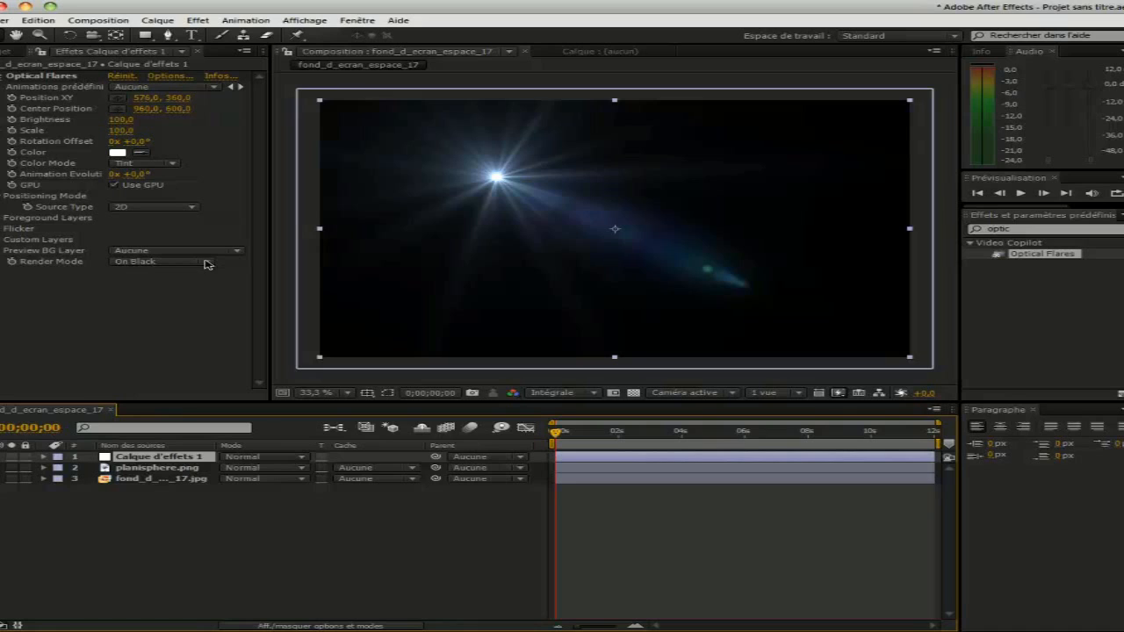
Step: Set the Optical Flares Render Mode to Over Original and place the flare beside the globe at about 315, 321
left_click(209, 266)
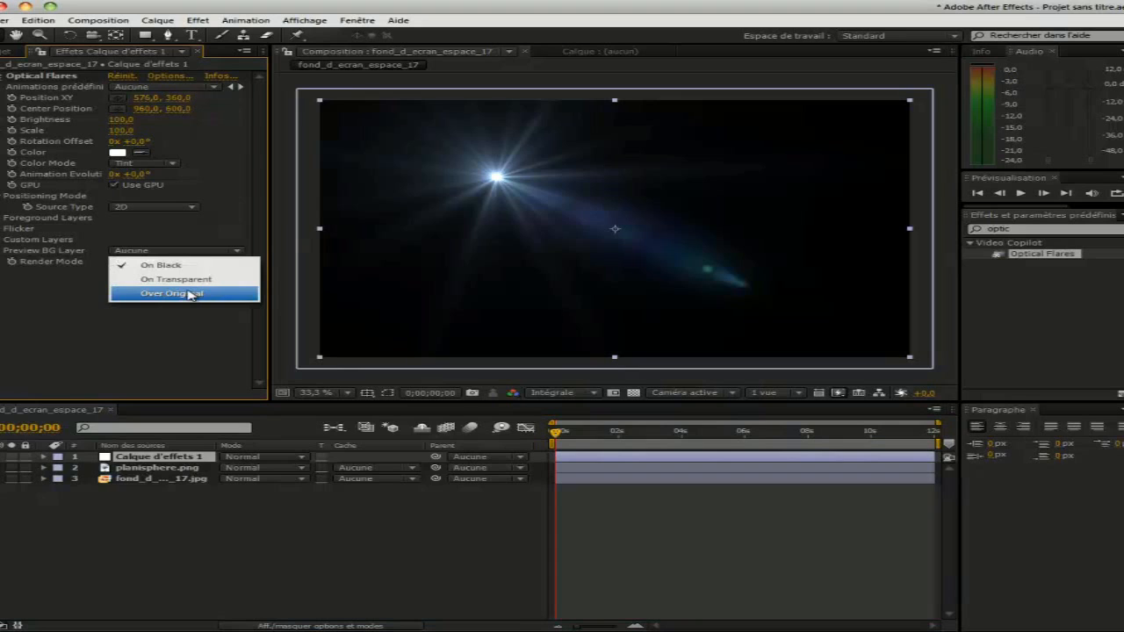
left_click(190, 294)
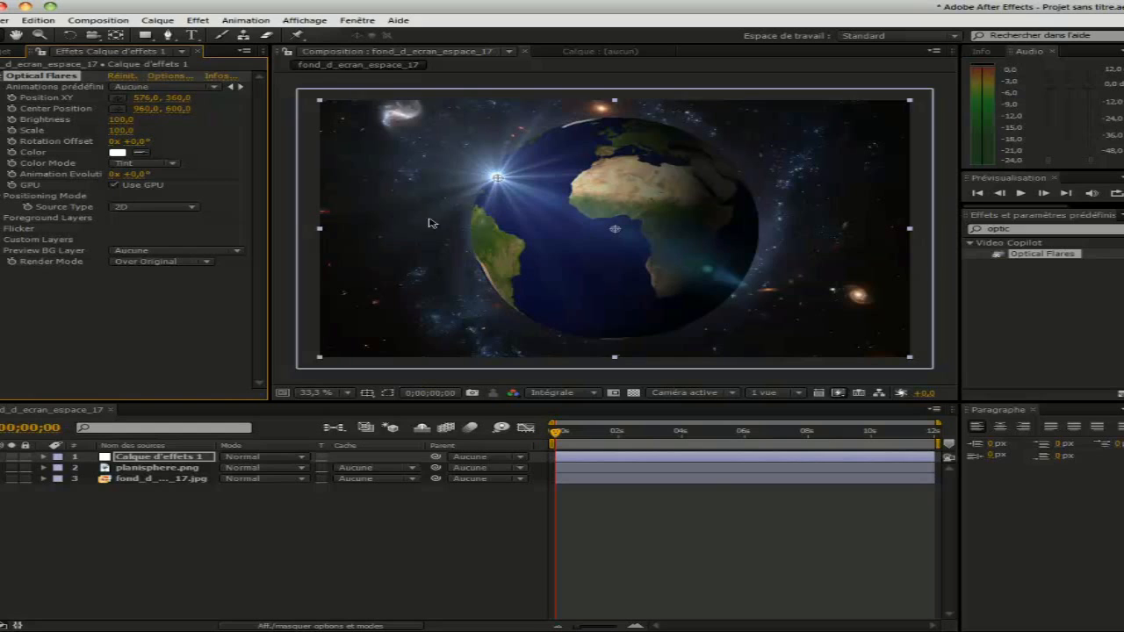
left_click_drag(498, 177, 417, 173)
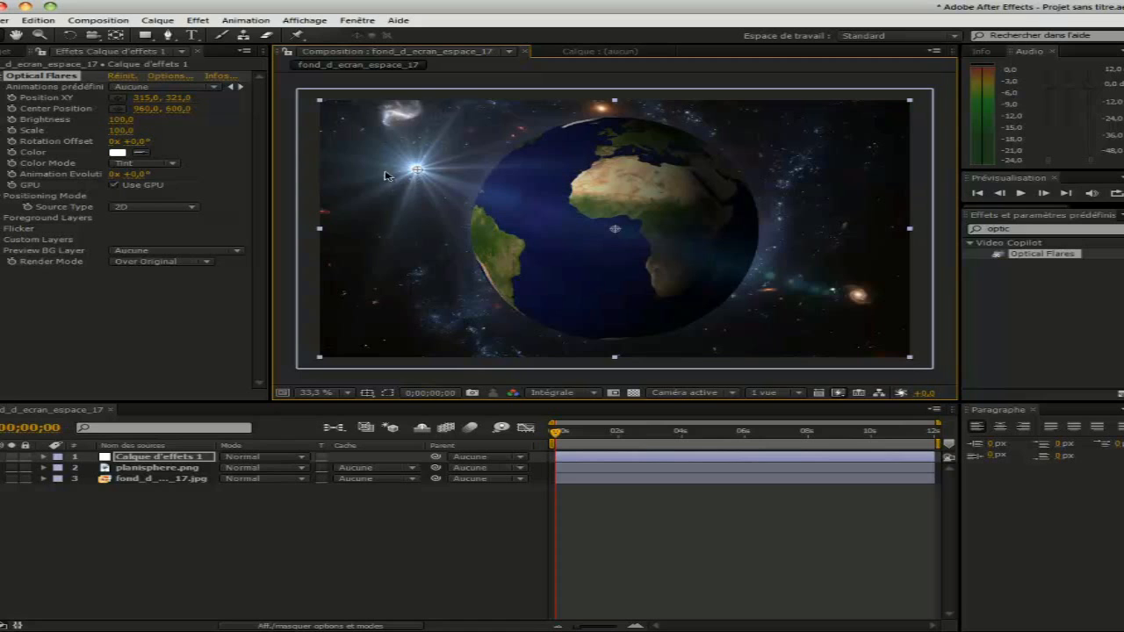
Step: Open the Optical Flares options for the adjustment layer and delete every default object from the flare's object stack
left_click(167, 77)
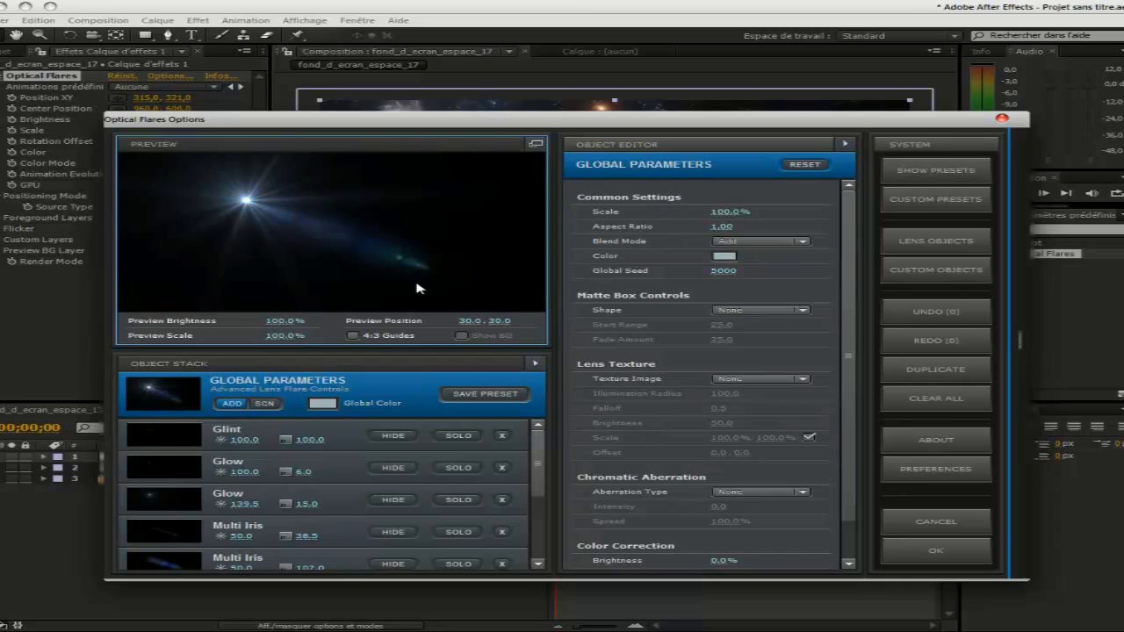
left_click(501, 437)
left_click(501, 437)
left_click(501, 437)
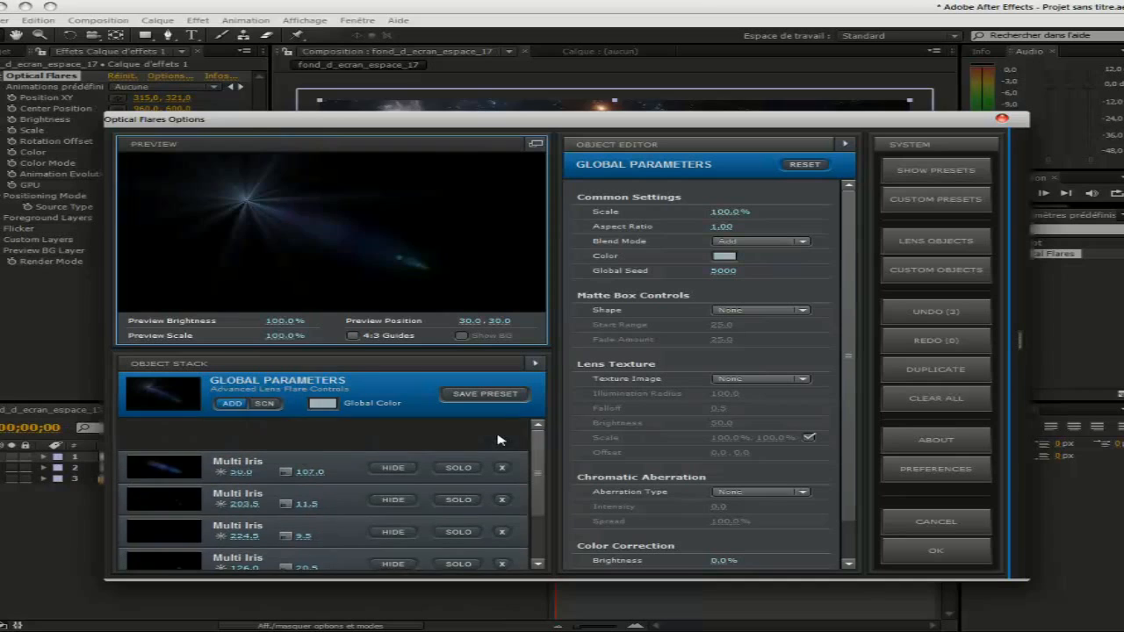
left_click(501, 436)
left_click(501, 437)
left_click(501, 440)
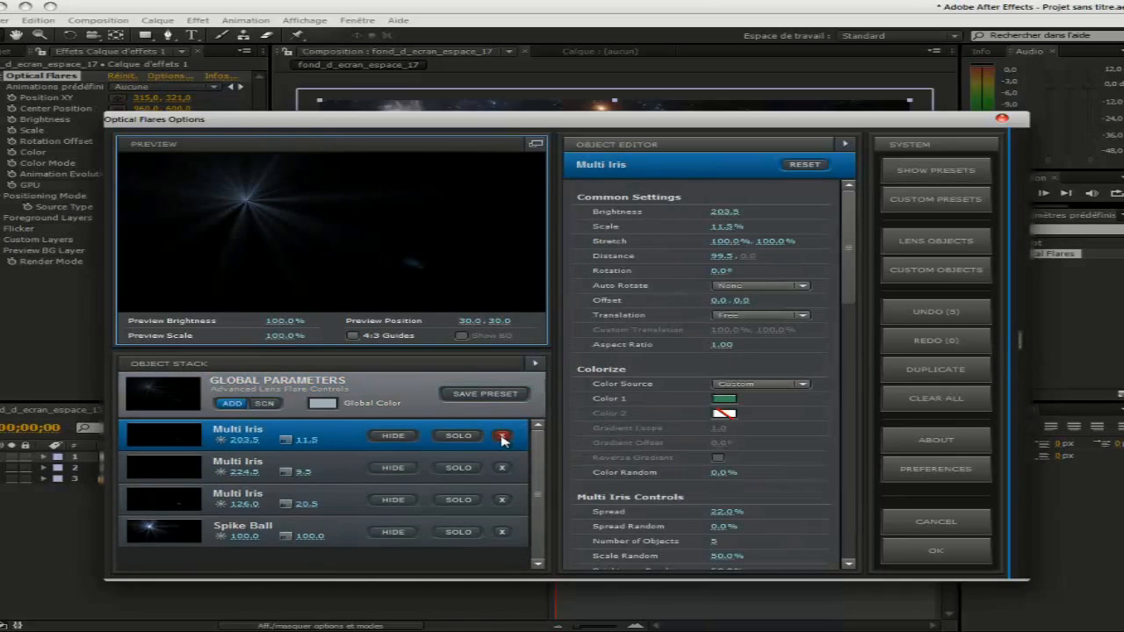
left_click(501, 441)
left_click(501, 440)
left_click(502, 440)
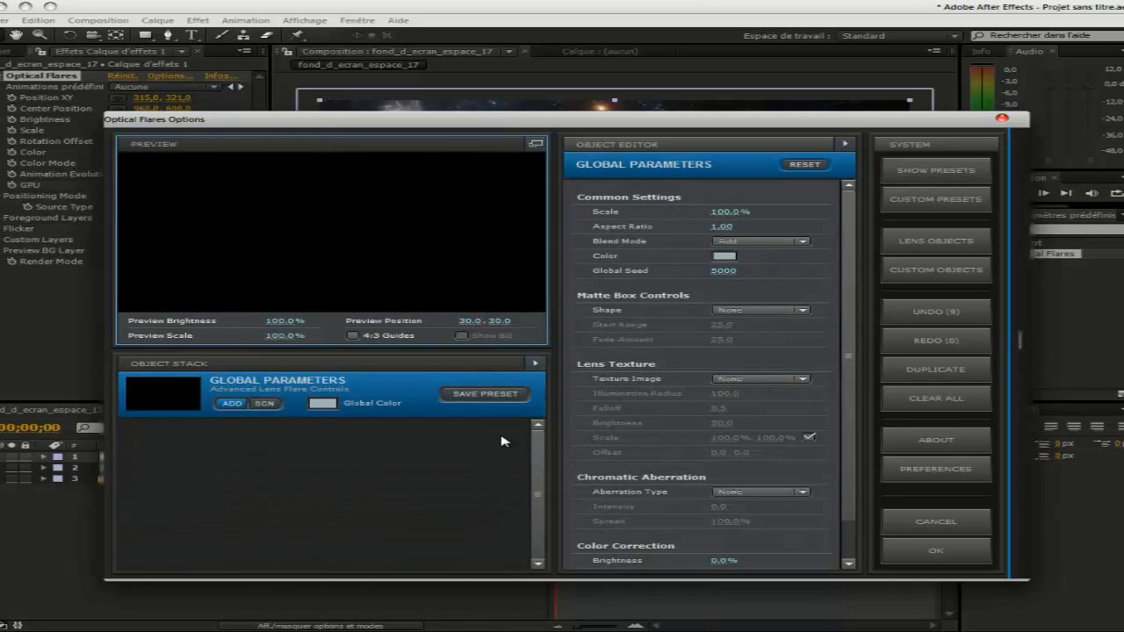
Step: Add the basic Glow lens object to the empty flare and delete its duplicate, keeping a single Glow
left_click(971, 246)
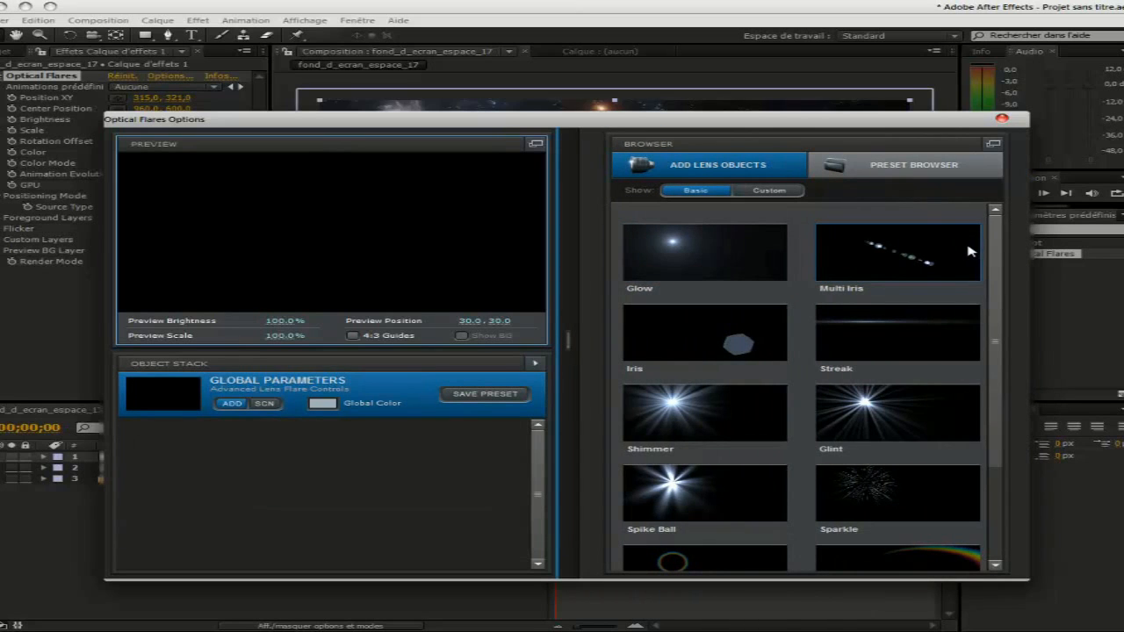
mouse_move(995, 246)
left_mouse_down()
mouse_move(1004, 398)
mouse_move(989, 460)
mouse_move(978, 233)
left_mouse_up()
left_click(720, 260)
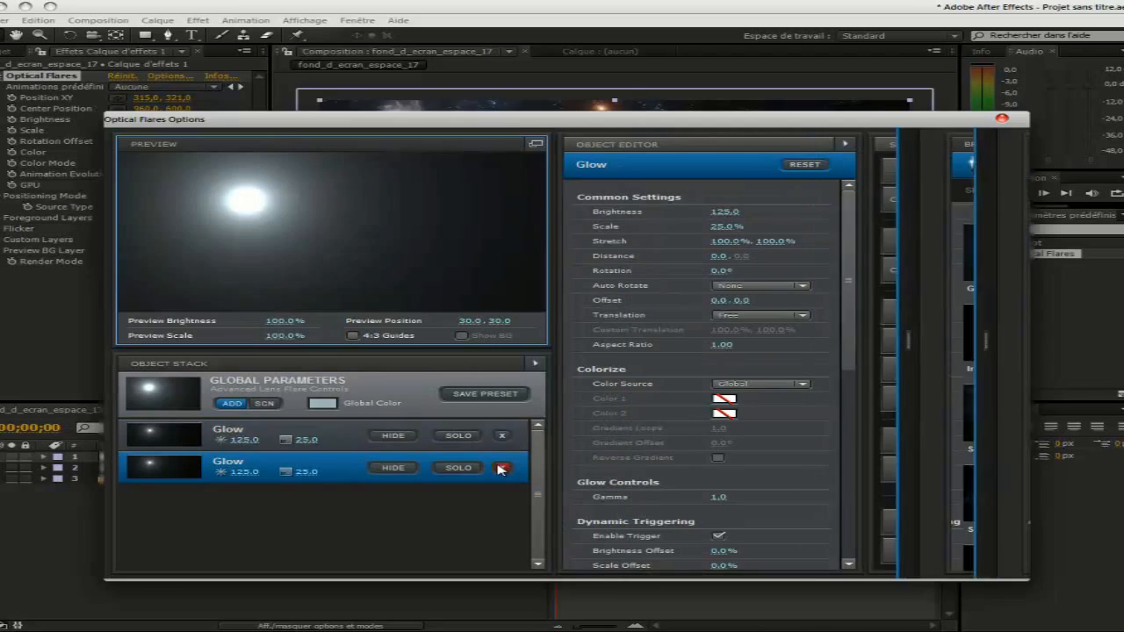
left_click(502, 468)
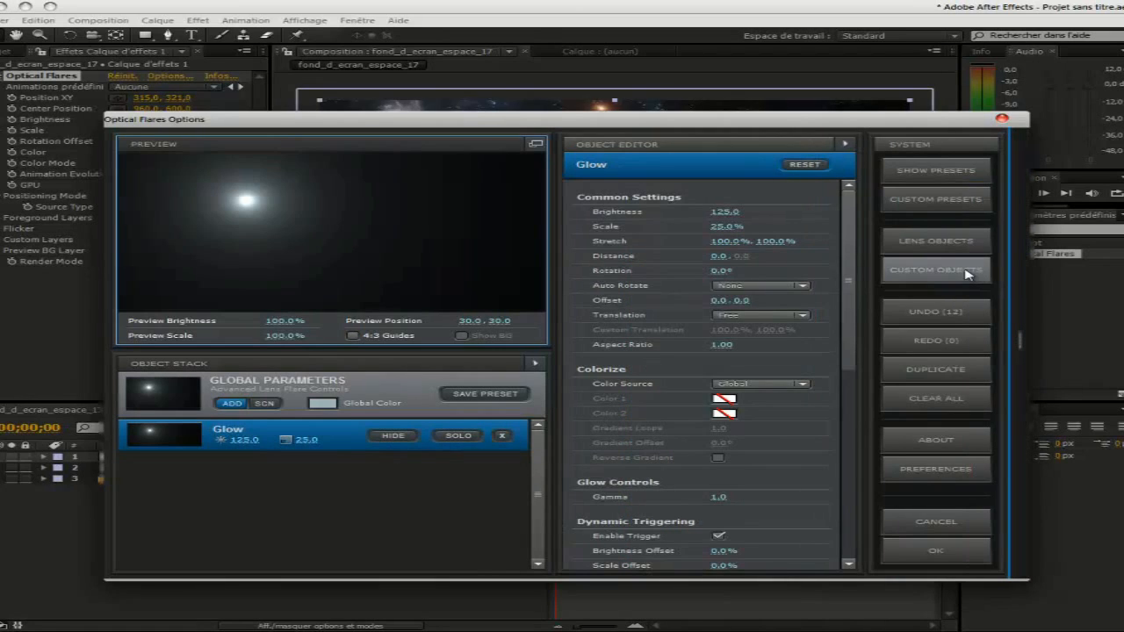
Step: Add the basic Glint and Hoop objects and two Lens Orbs objects to the flare
left_click(955, 245)
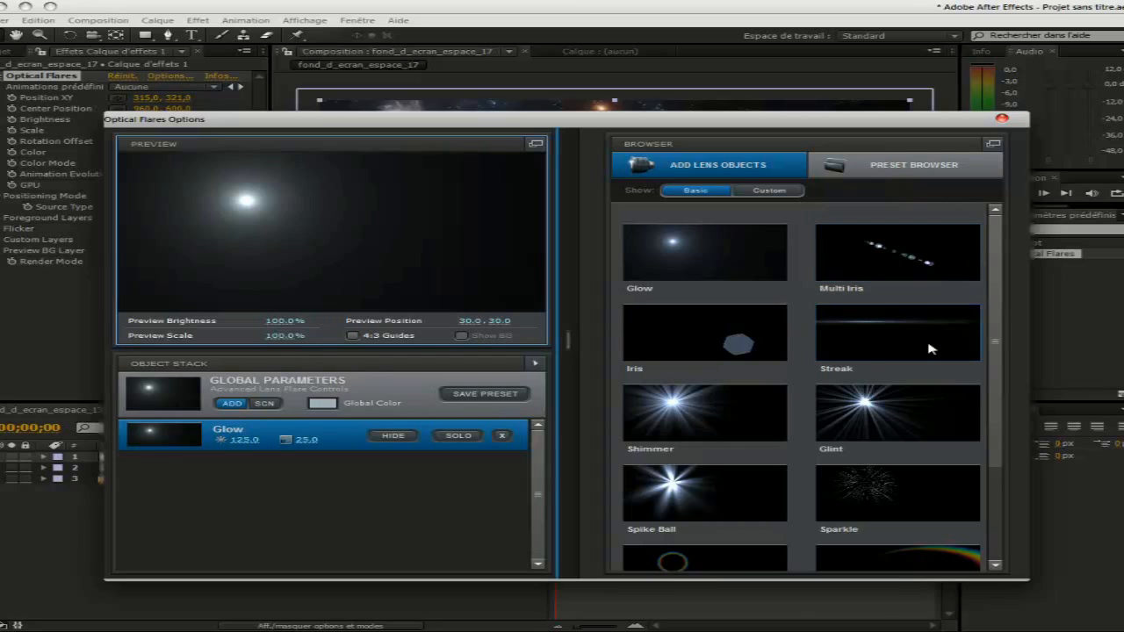
left_click(852, 416)
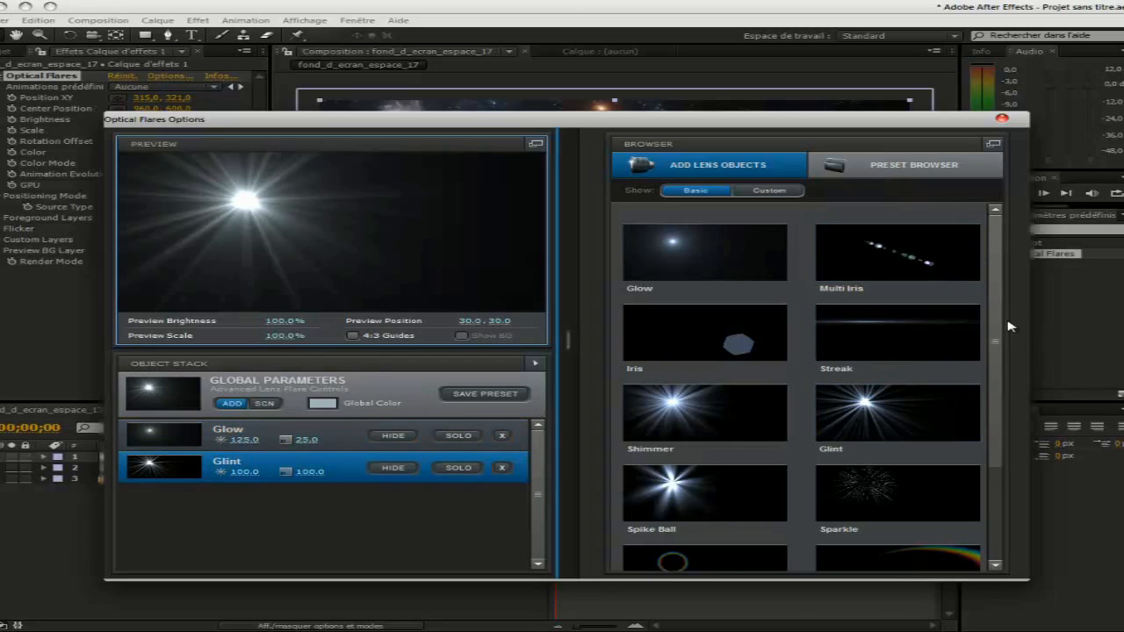
scroll(900, 395, "down", 3)
left_click(900, 436)
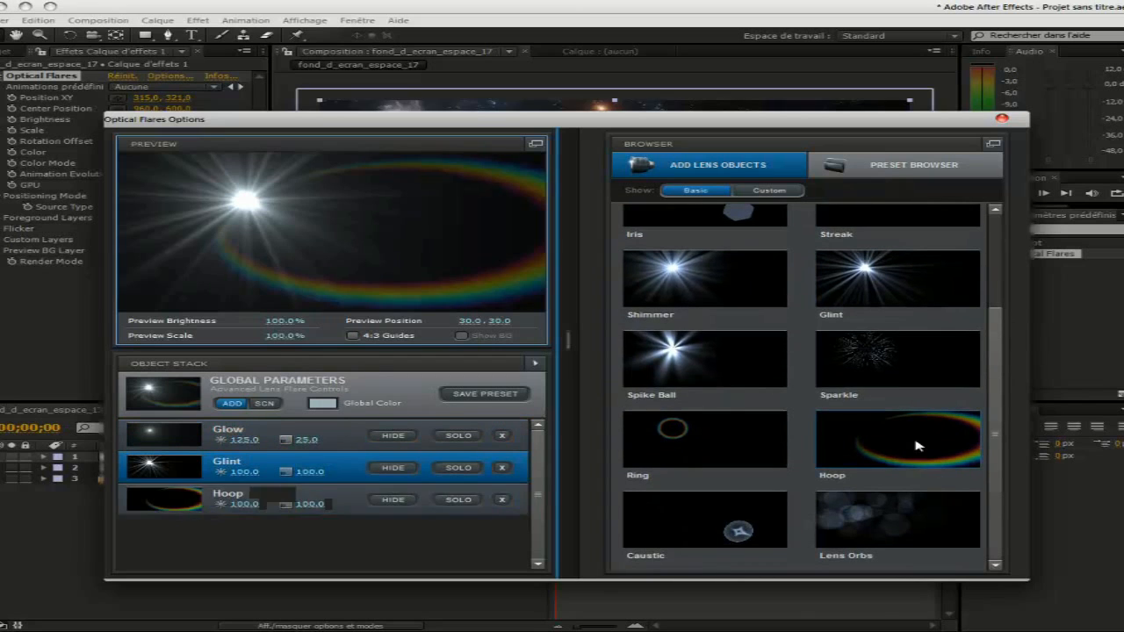
left_click(895, 509)
left_click(890, 511)
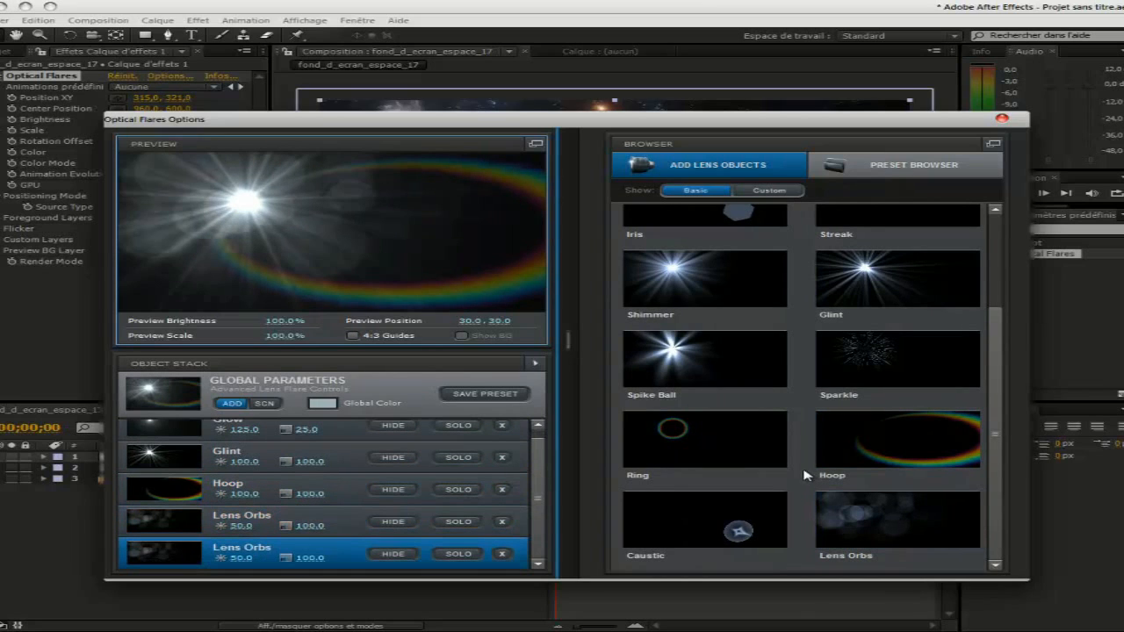
Step: Add the custom lens objects 3D Iris Rings, Blue Spike and Cool Lens Orbs to the flare
left_click(764, 191)
scroll(1002, 269, "down", 3)
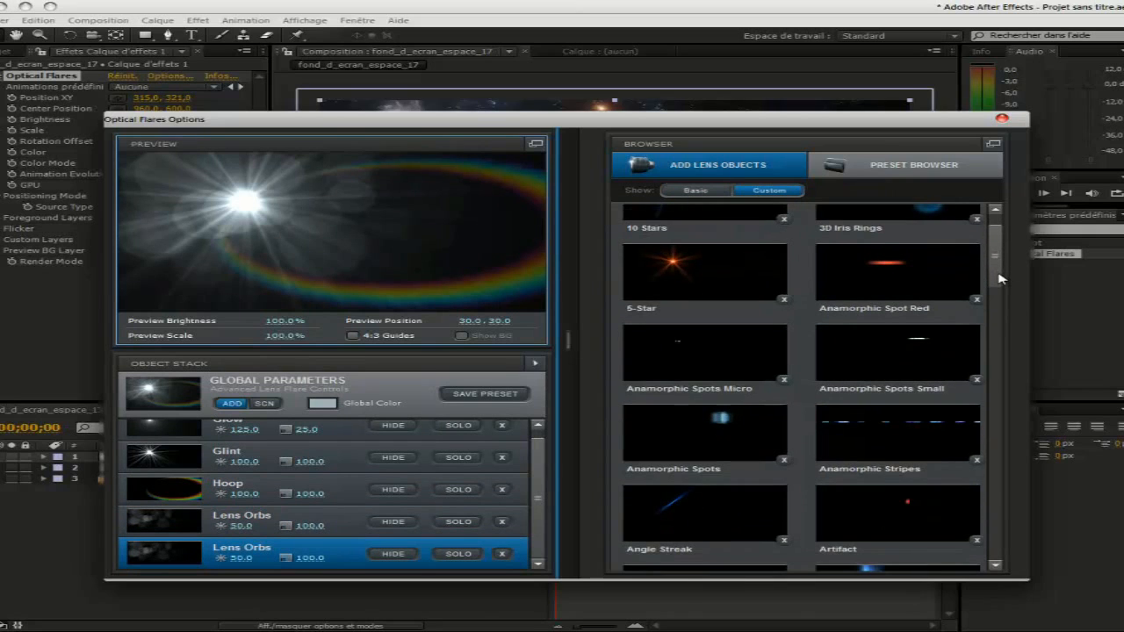
left_click(881, 230)
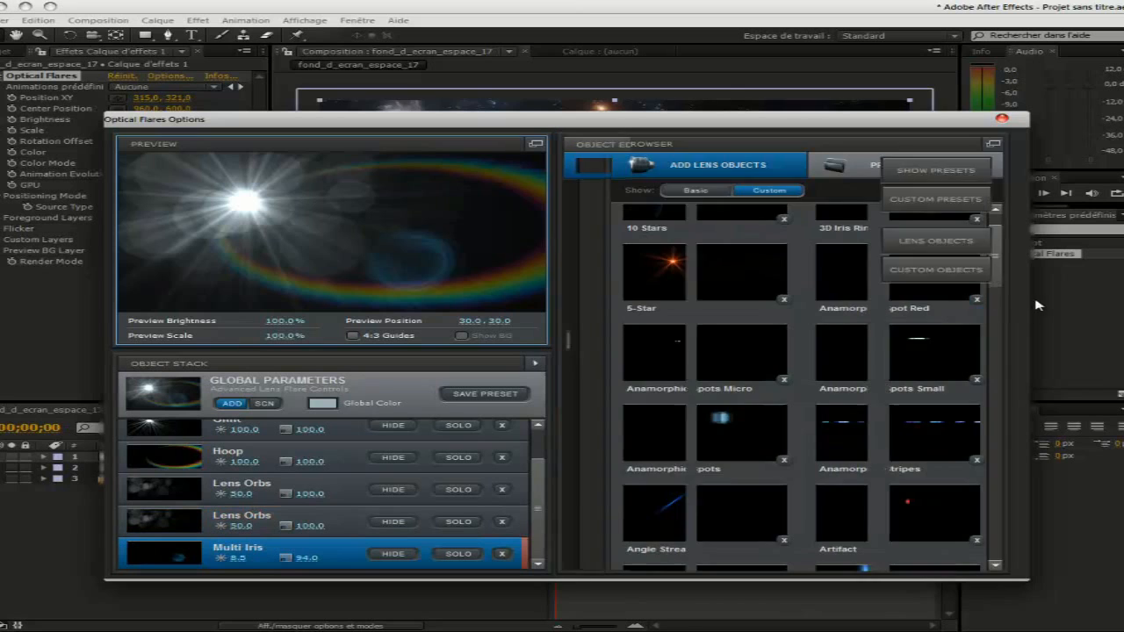
scroll(961, 262, "down", 10)
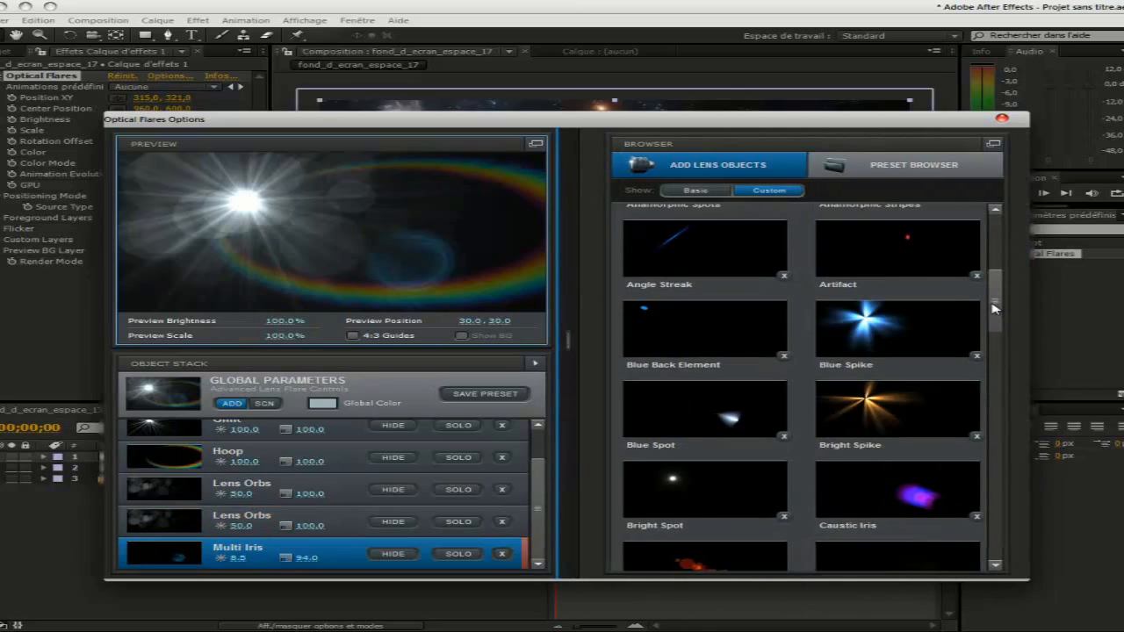
left_click(915, 288)
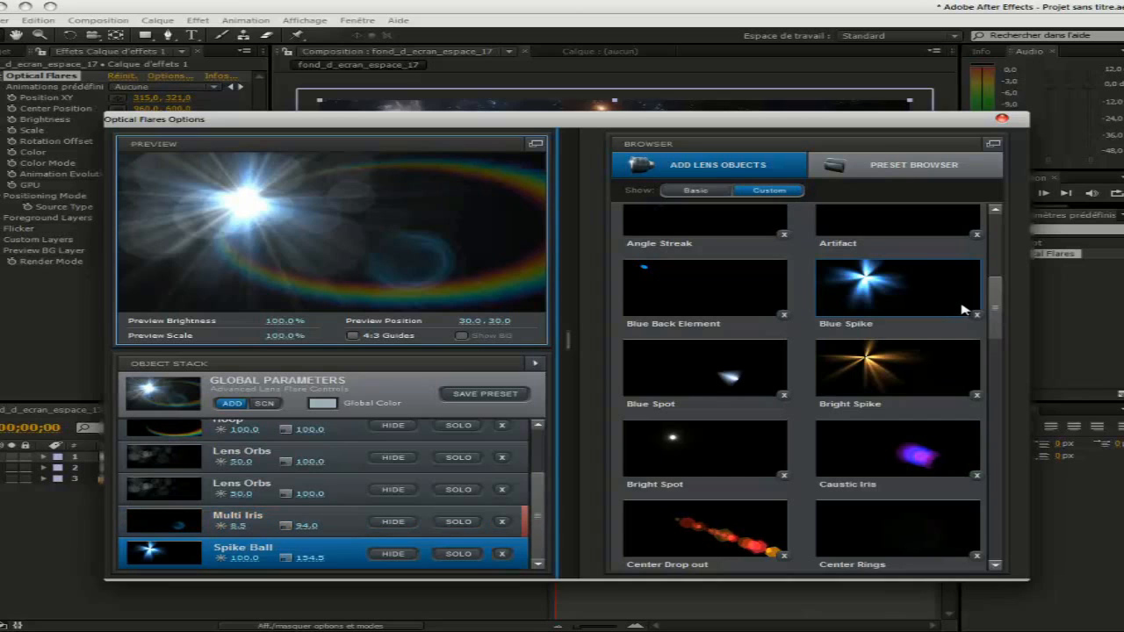
scroll(1001, 320, "down", 3)
scroll(1000, 320, "down", 8)
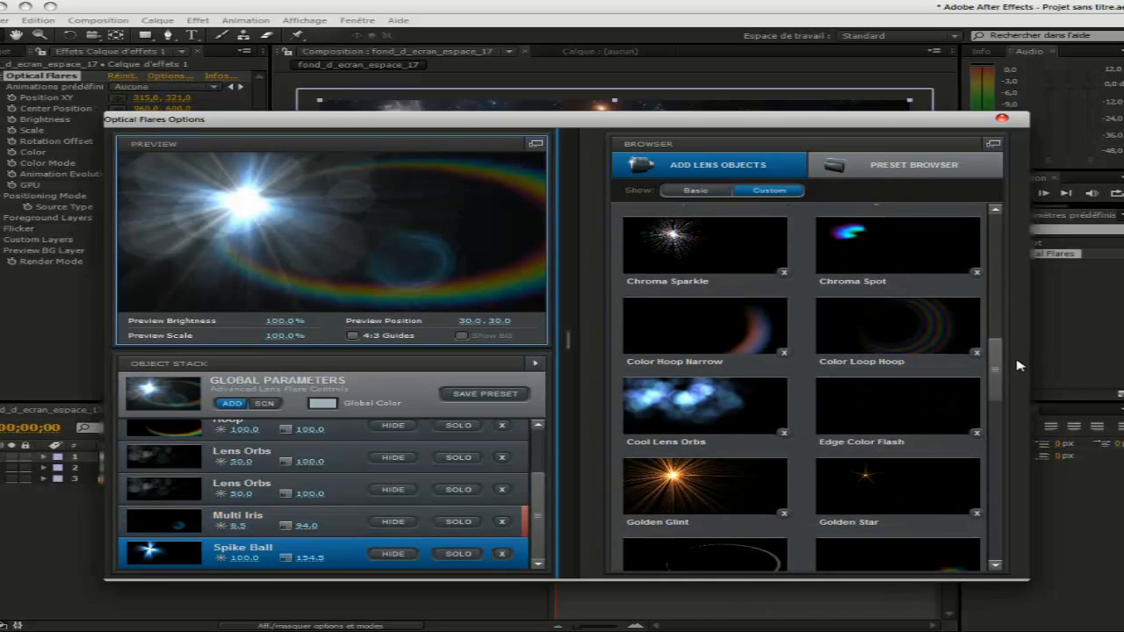
left_click(777, 382)
scroll(830, 395, "down", 8)
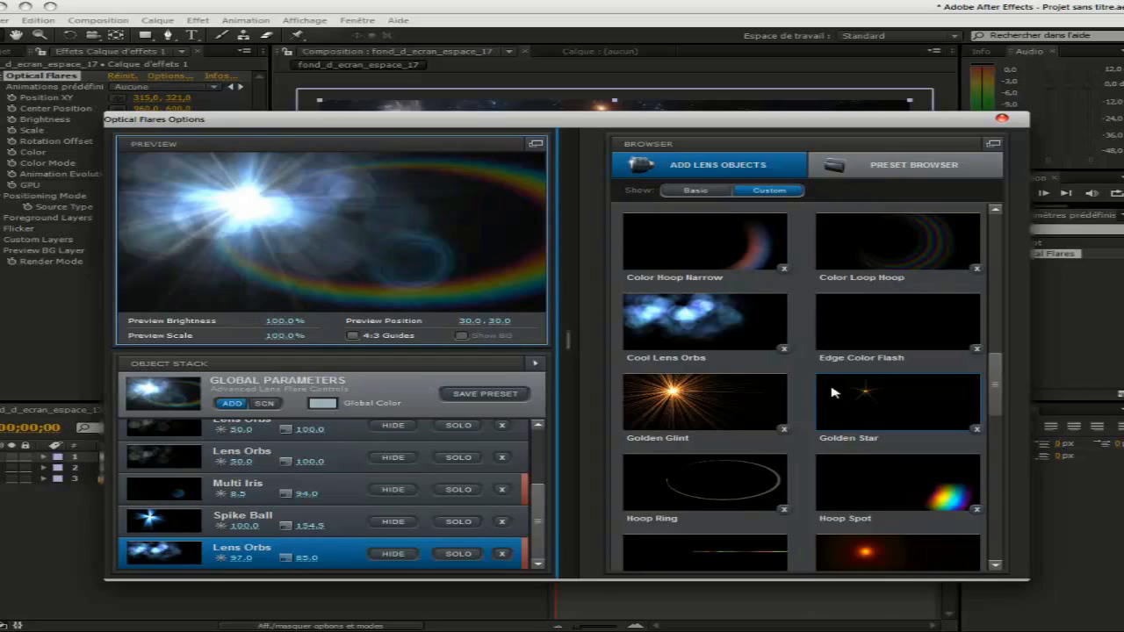
scroll(832, 397, "down", 8)
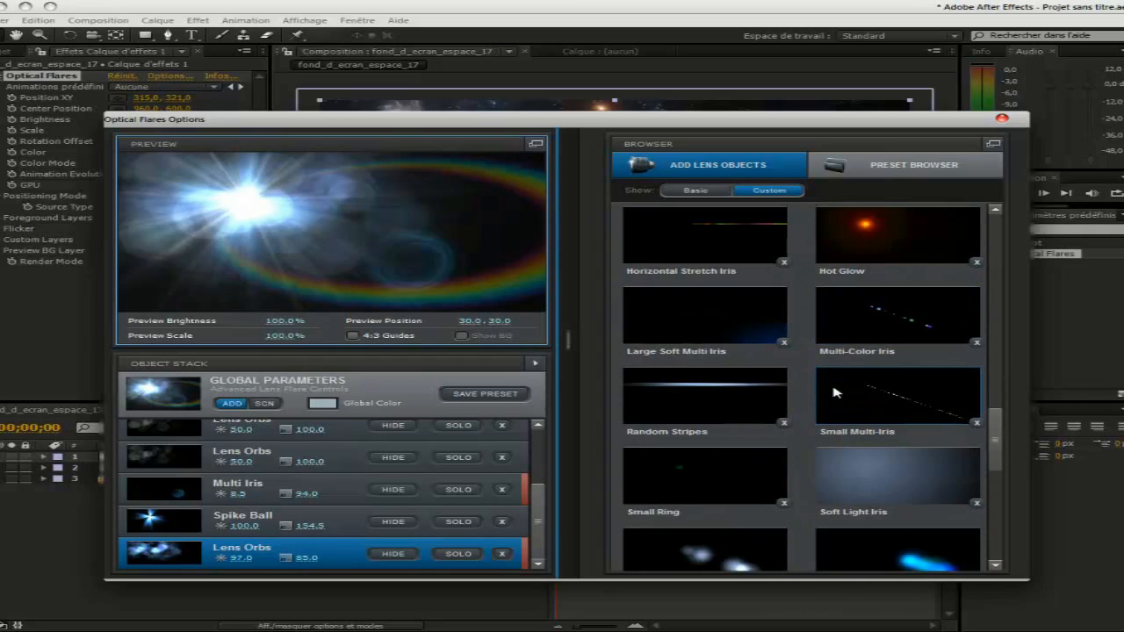
left_click(828, 401)
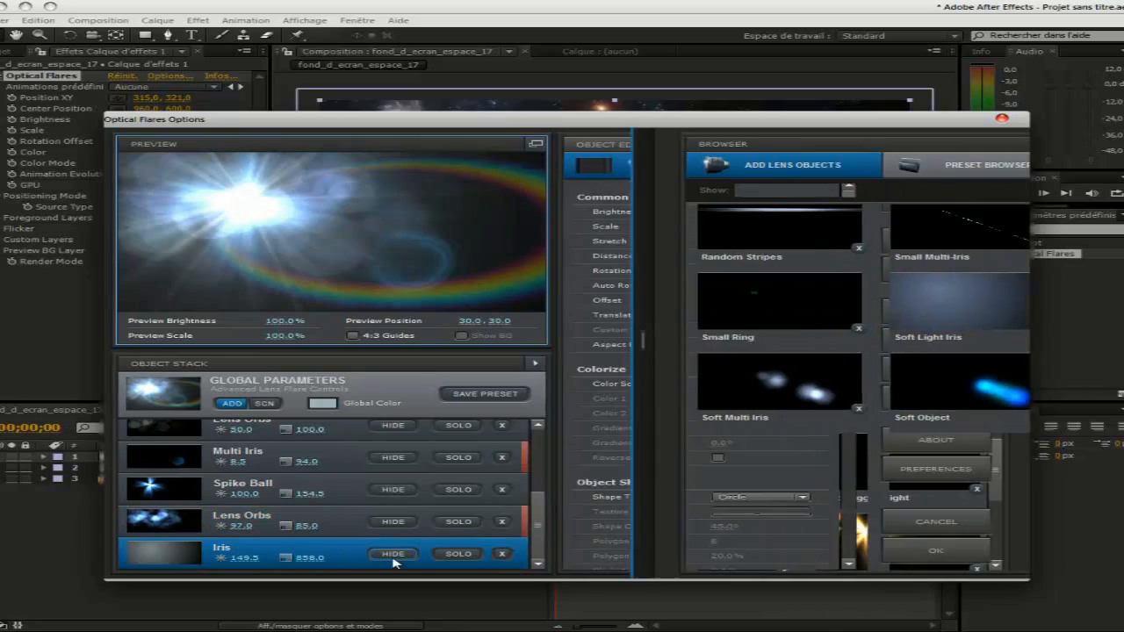
left_click(501, 554)
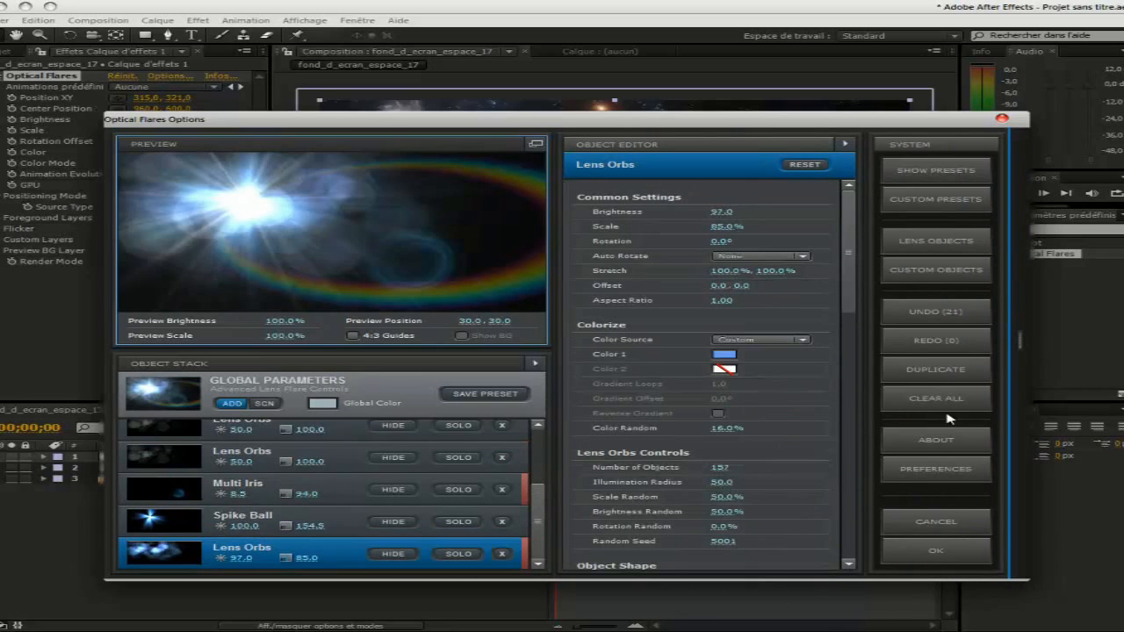
Step: Add the custom Taper Streak object to the flare and browse the Light folder of flare presets
left_click(929, 275)
scroll(897, 354, "down", 5)
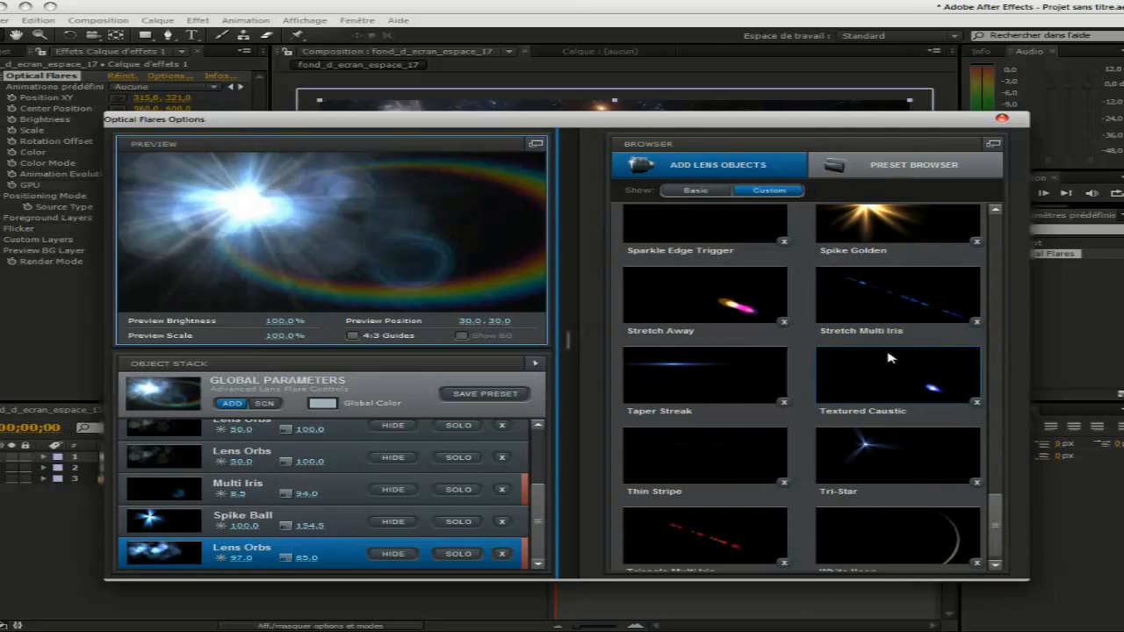
left_click(743, 369)
scroll(780, 370, "down", 1)
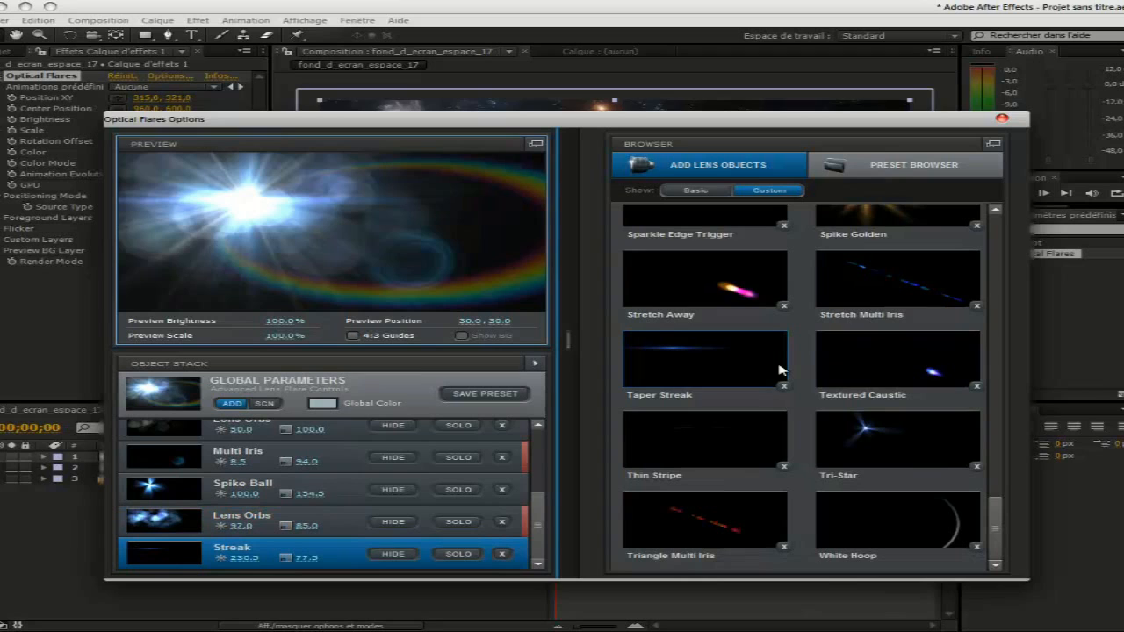
left_click(875, 176)
left_click(897, 253)
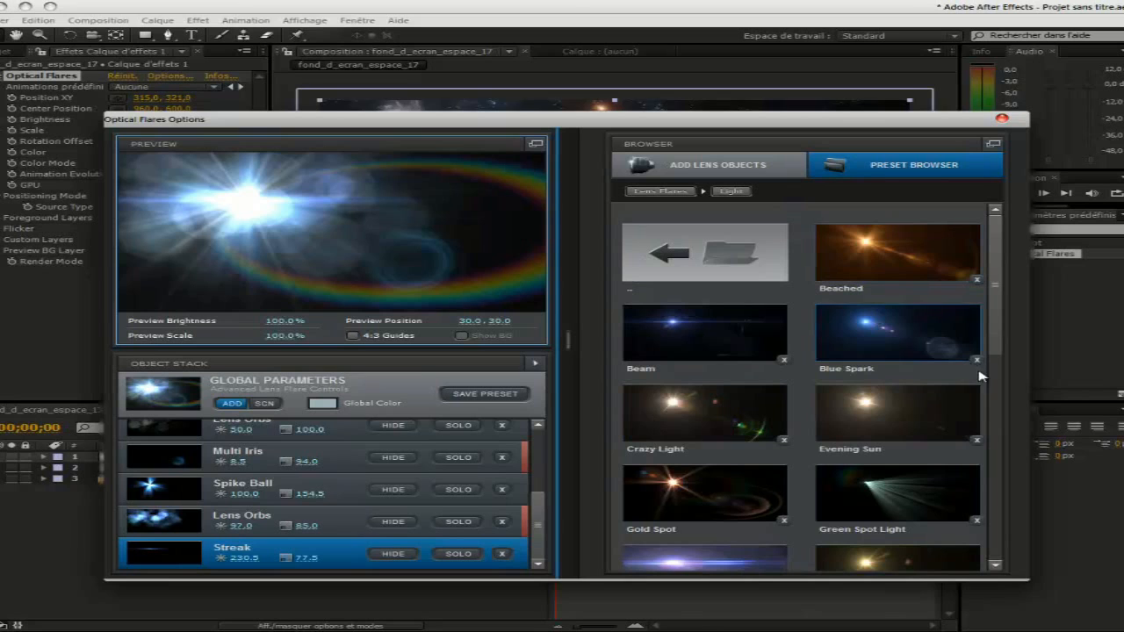
left_click_drag(994, 340, 1006, 238)
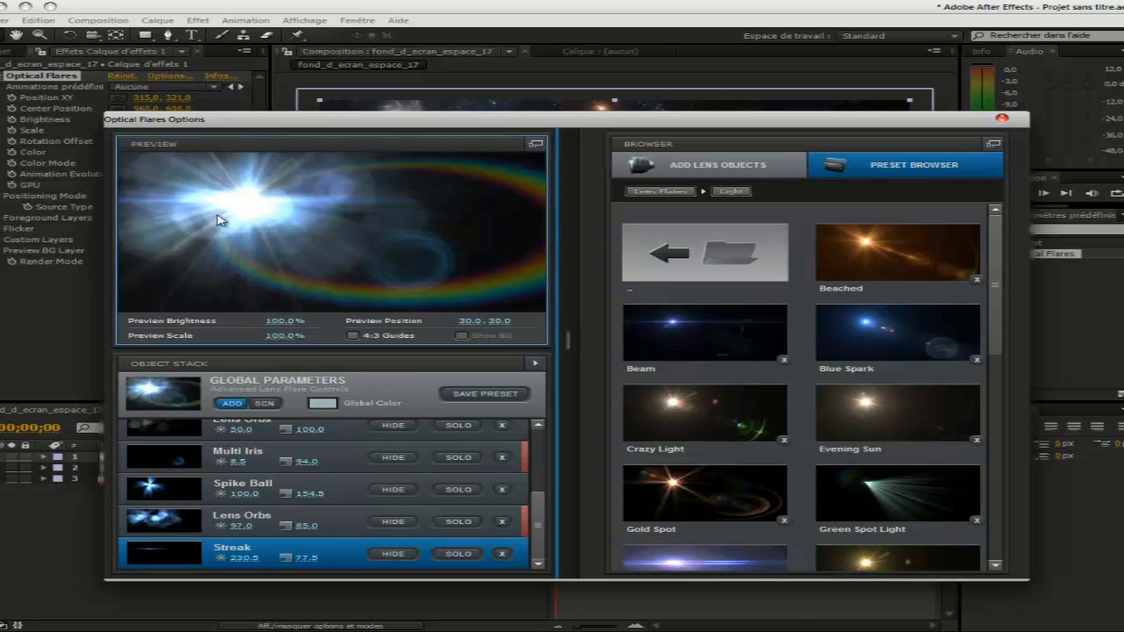
Step: Move the flare's preview position to about 30.4, 41.0 and accept the custom flare options
left_click(338, 163)
left_click_drag(328, 194, 245, 226)
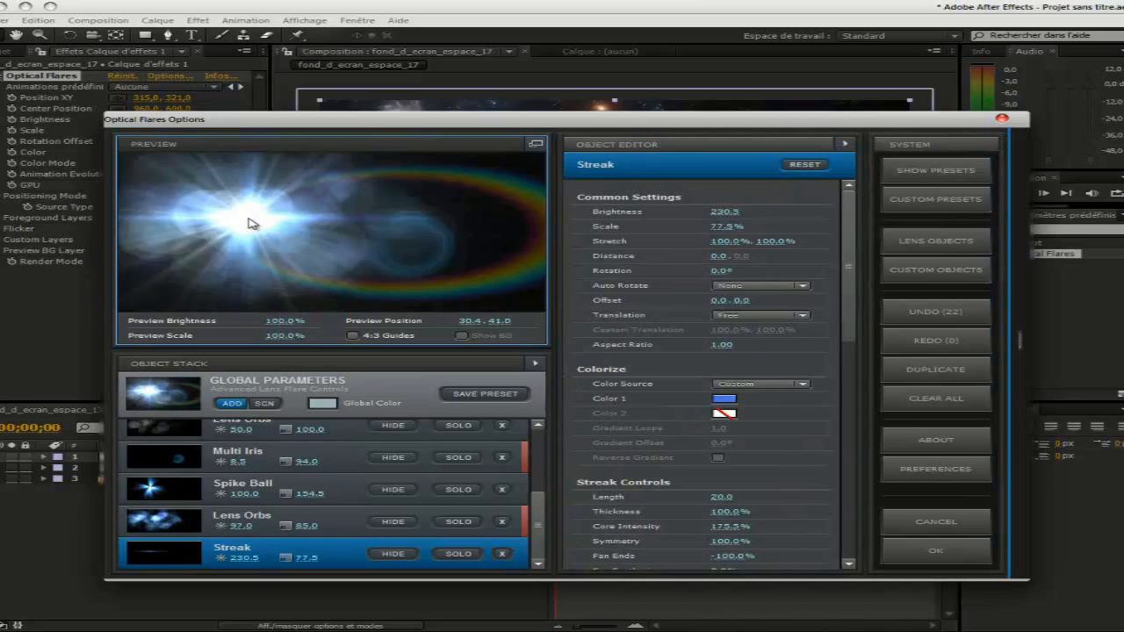
left_click(922, 552)
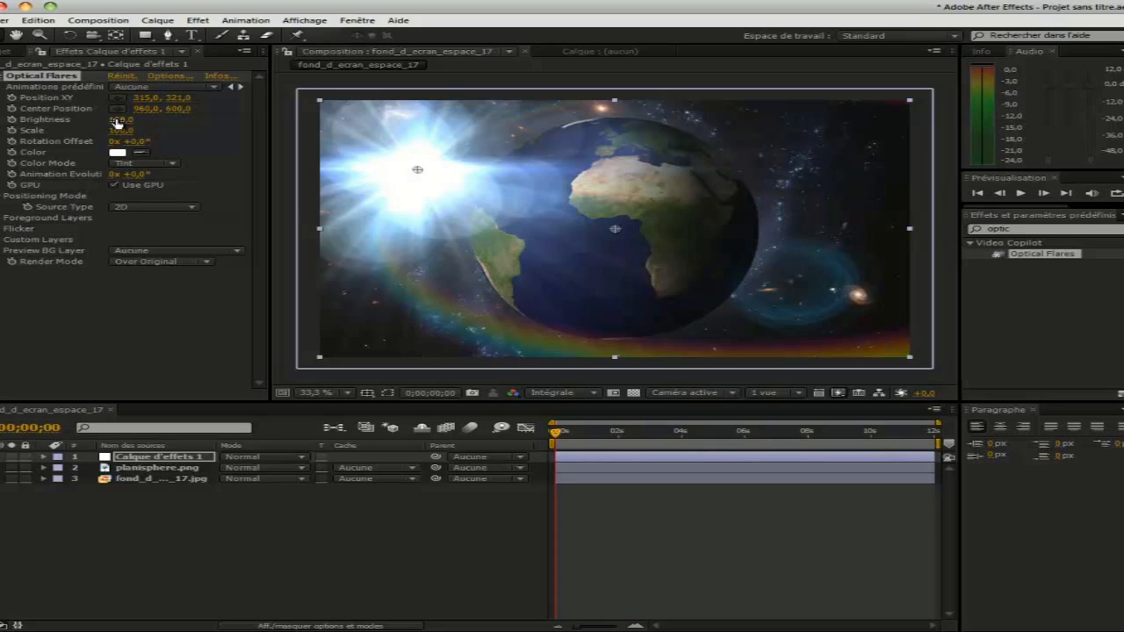
Step: Reveal the Optical Flares properties of the adjustment layer Calque d'effets 1 in the timeline, including Brightness
left_click(170, 459)
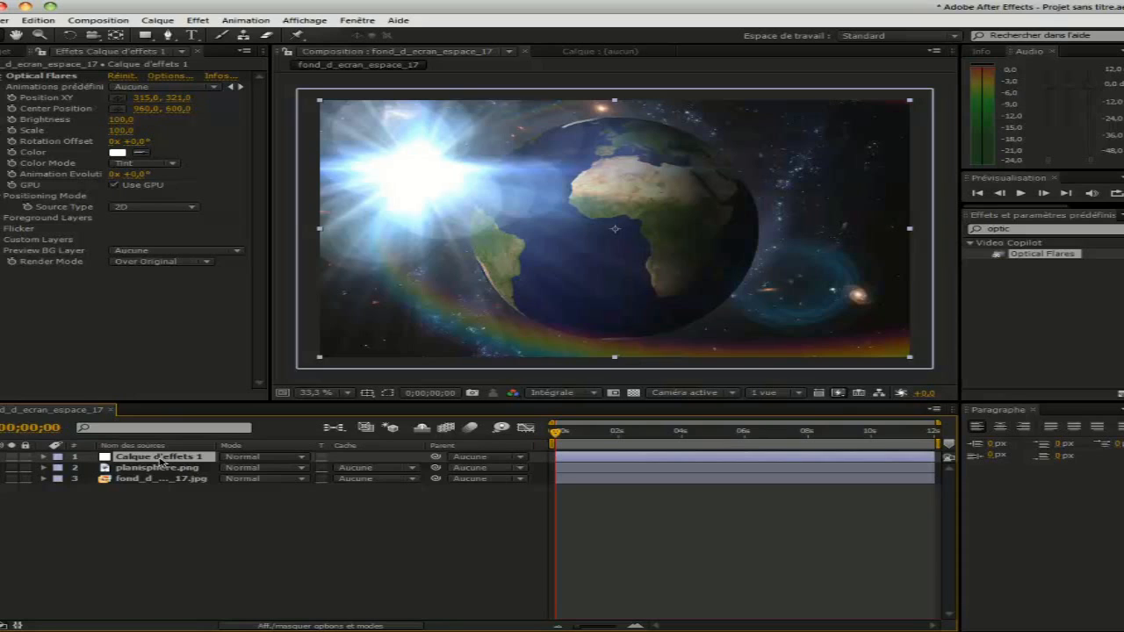
key("u")
key("u")
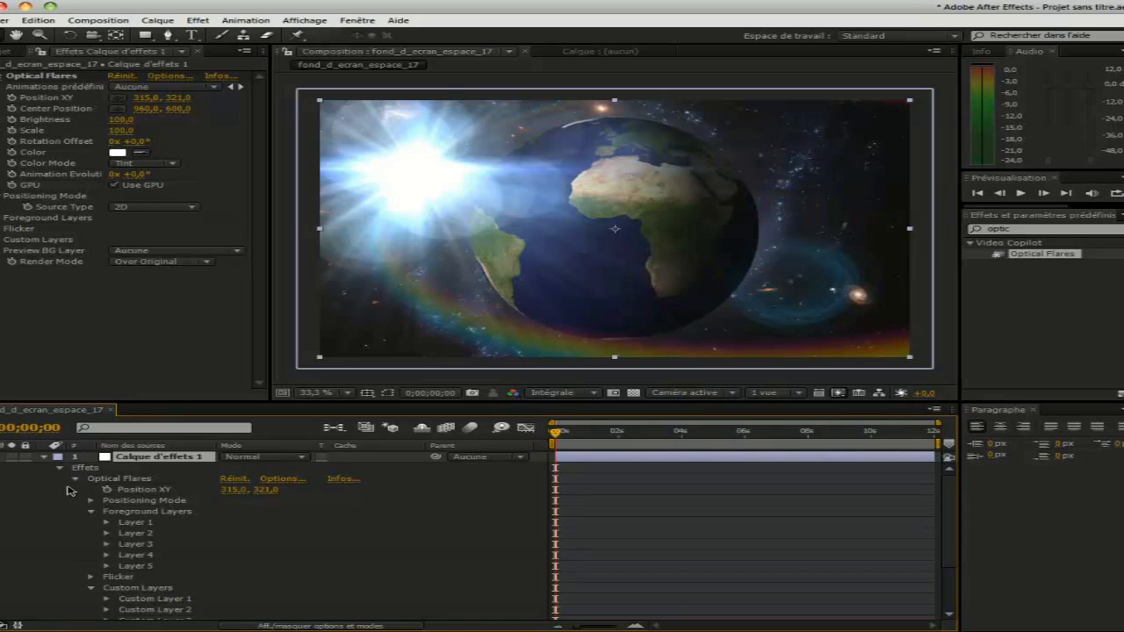
left_click(75, 479)
left_click(76, 480)
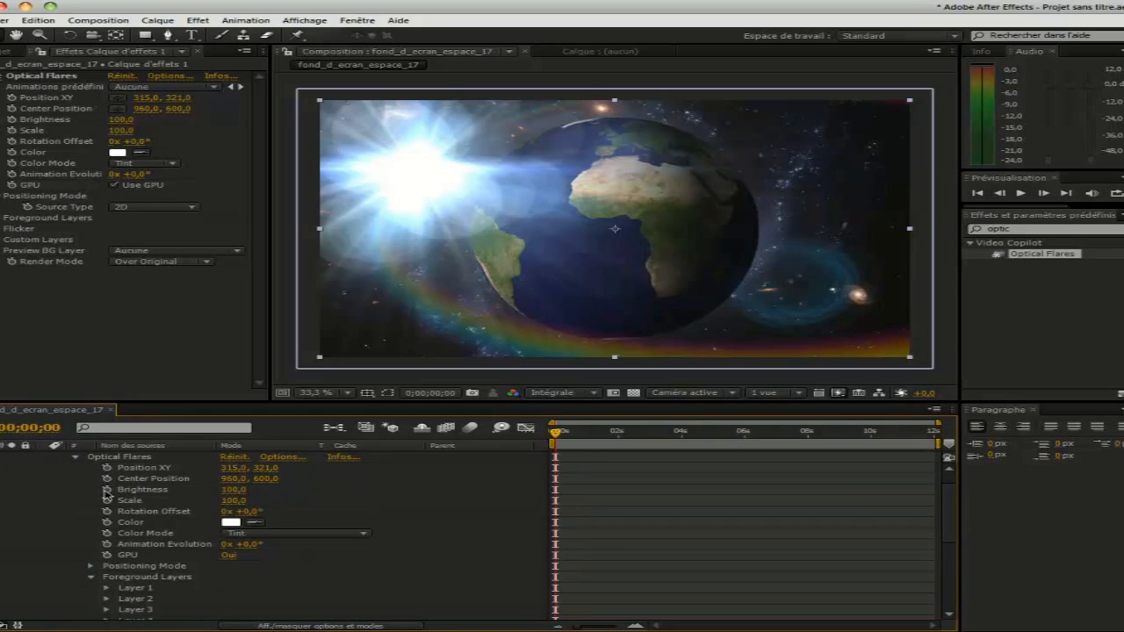
Step: Enable keyframing for the flare's Brightness at 0;00;00;00 and set it to 0
left_click(13, 120)
left_click(121, 119)
type("0")
key("Return")
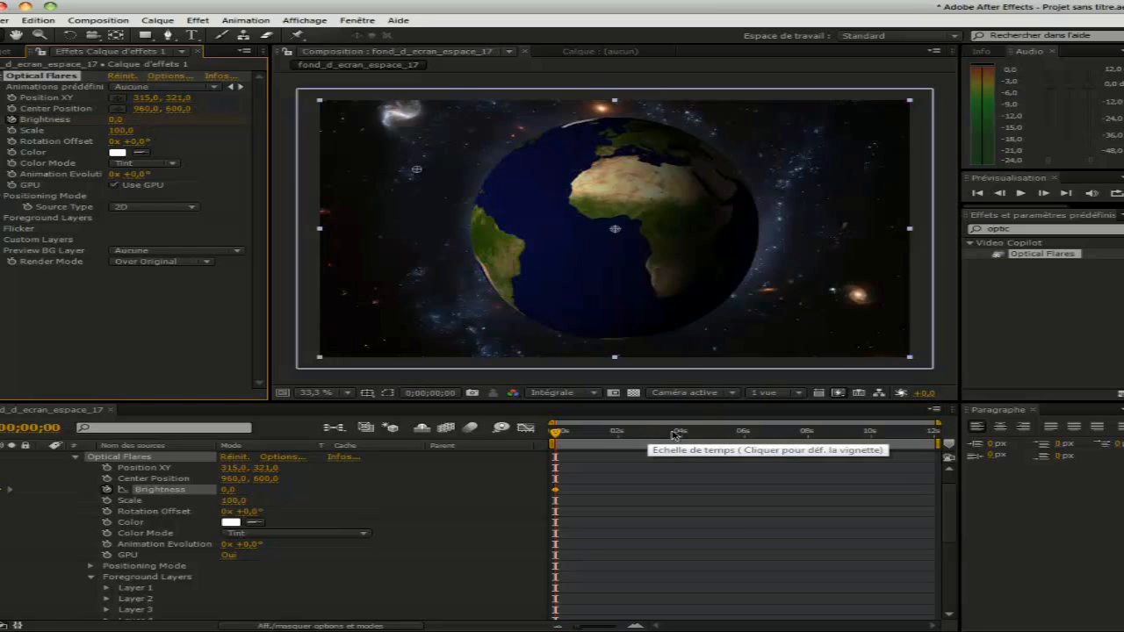
Step: Add a Brightness keyframe of 50 at 0;00;01;26
left_click(615, 431)
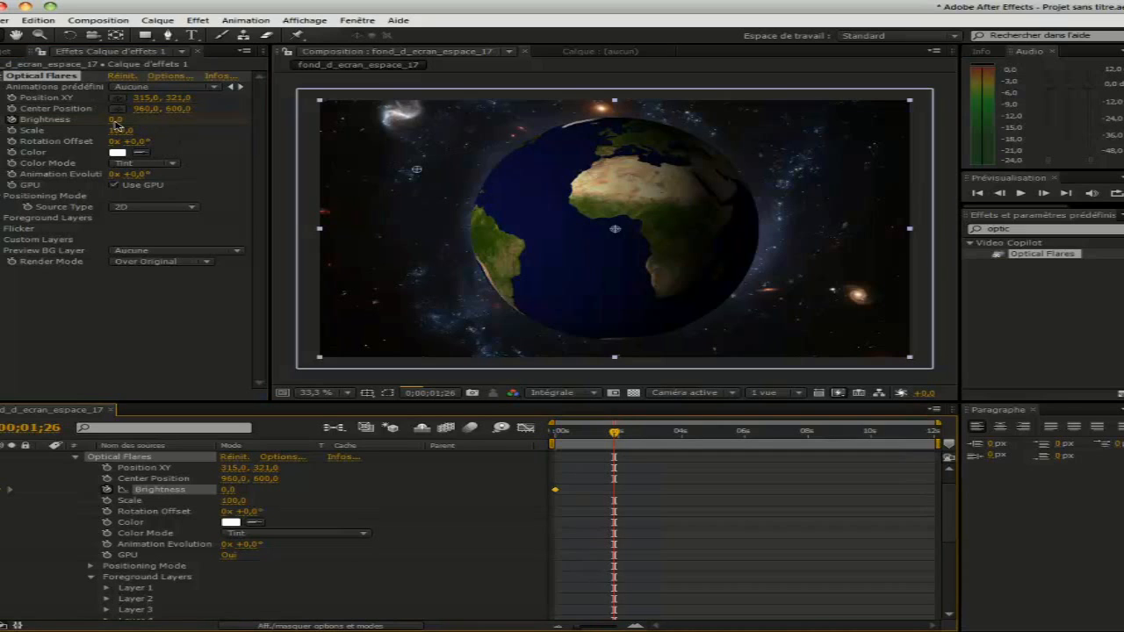
left_click(116, 120)
key("Return")
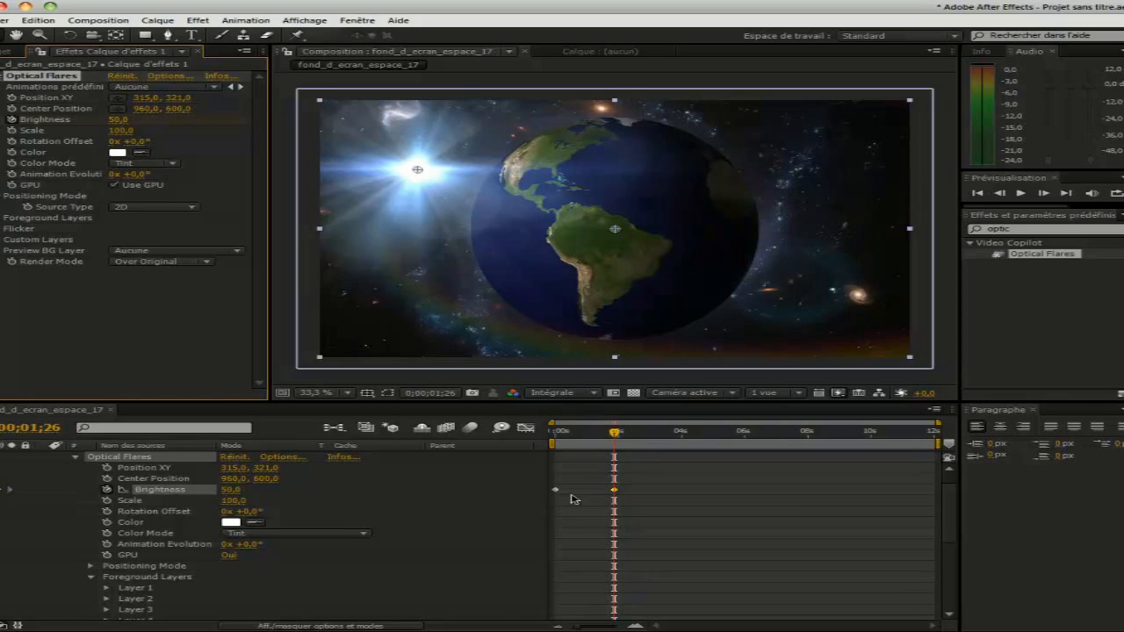
Step: Add a Brightness keyframe at 0;00;05;29 and set its value to 60
left_click_drag(615, 432, 744, 432)
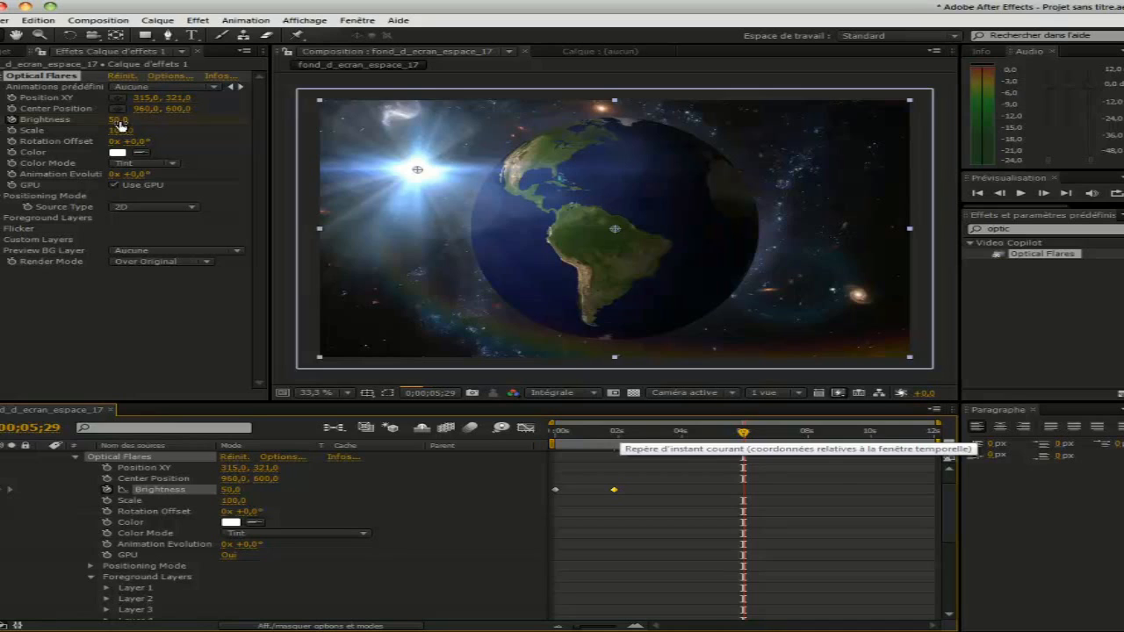
left_click(120, 121)
key("Return")
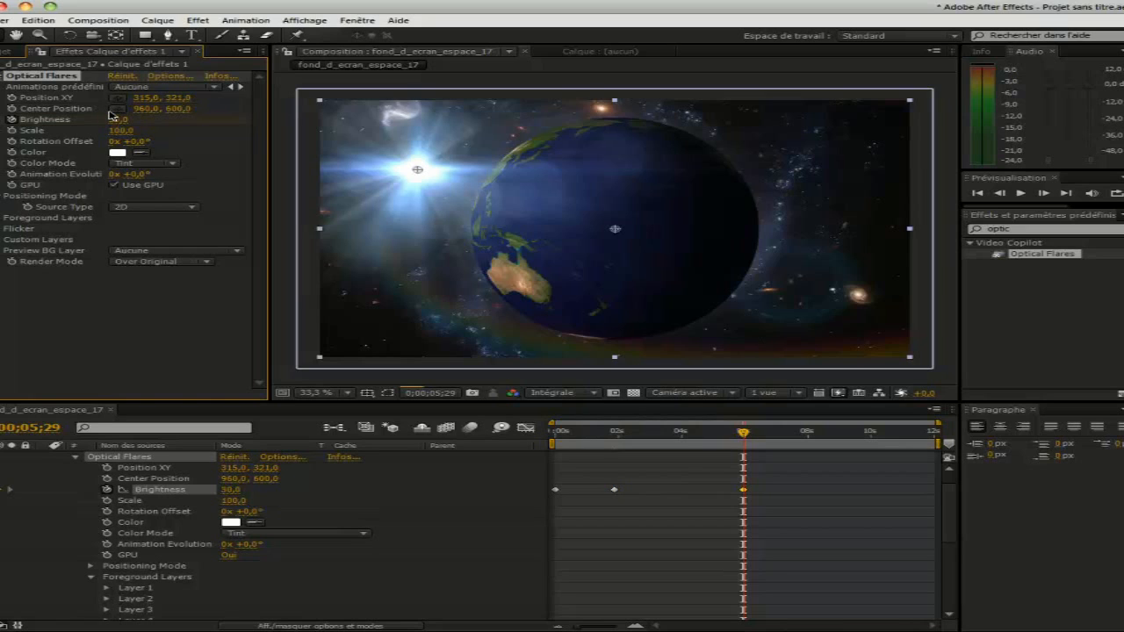
left_click(117, 120)
type("60")
key("Return")
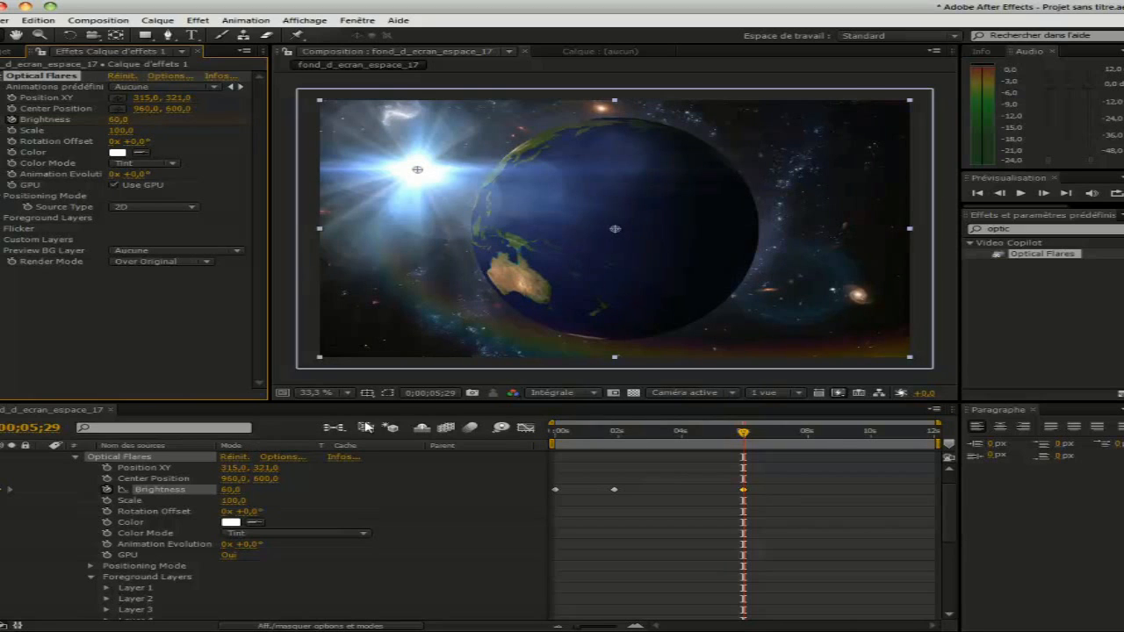
Step: Enable keyframing for the flare's Position XY at 0;00;00;00 and place it outside the frame at -312, -192
left_click(895, 433)
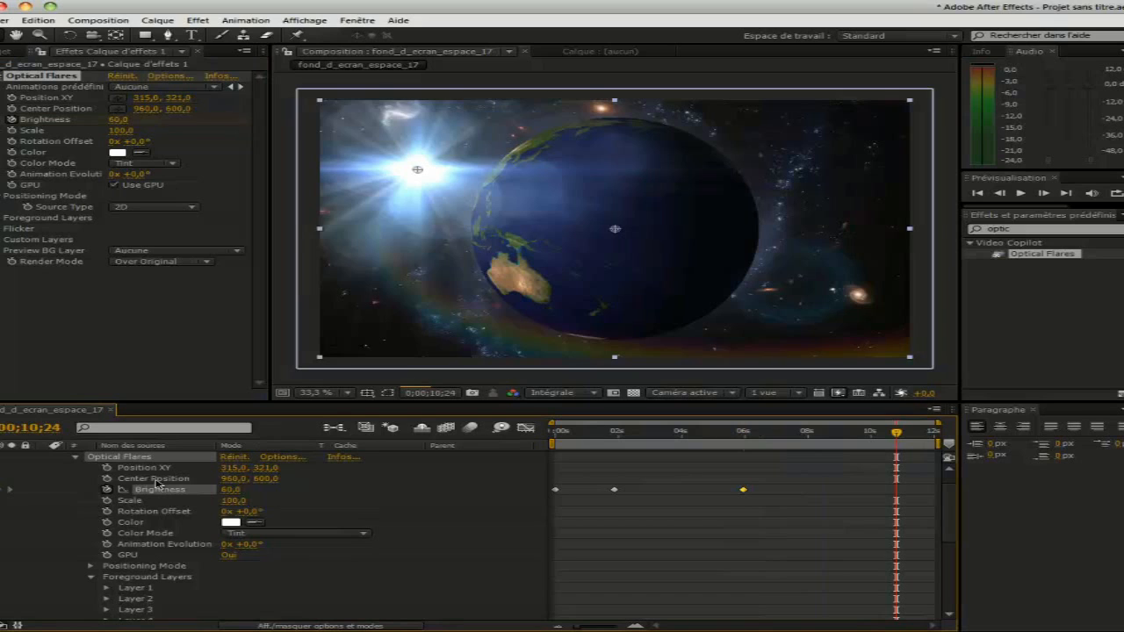
left_click(131, 471)
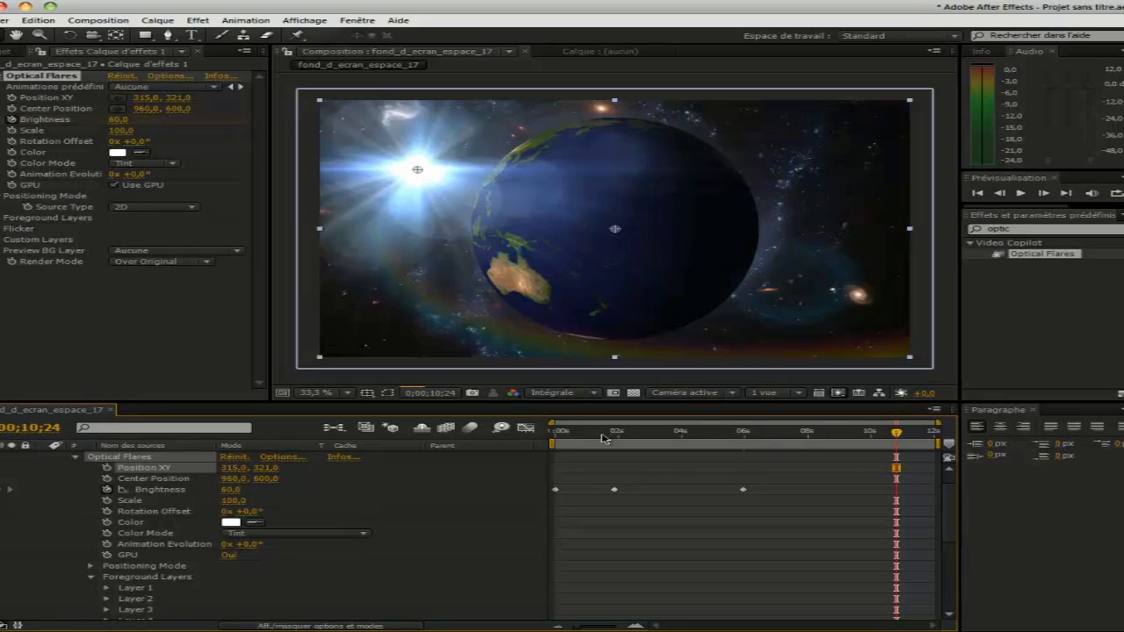
left_click(601, 433)
left_click_drag(601, 435, 509, 436)
left_click(12, 98)
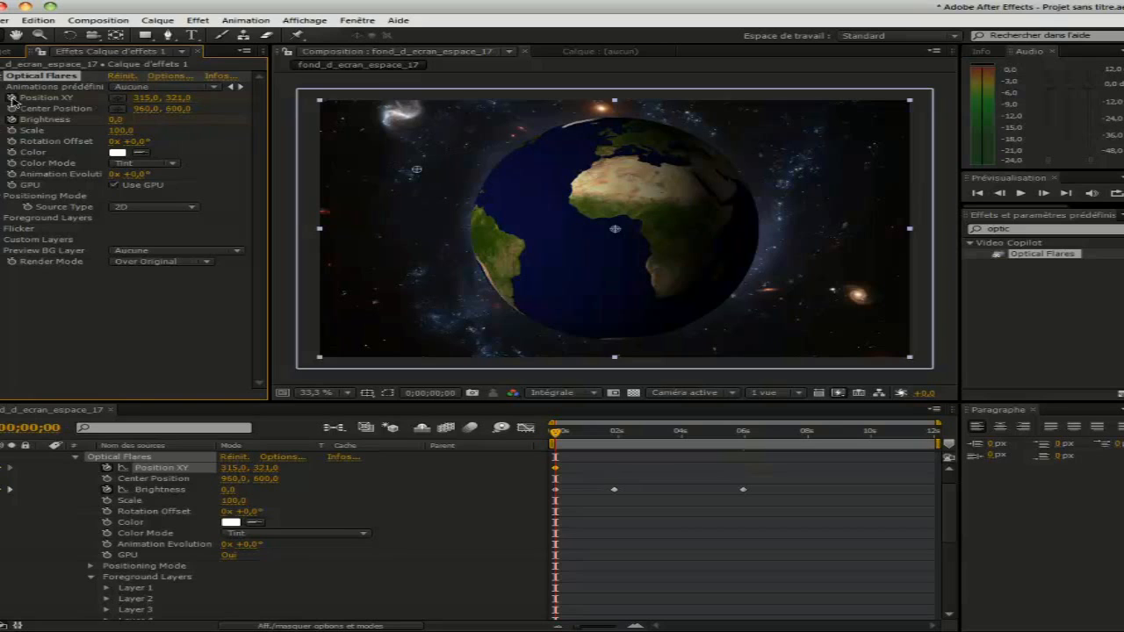
key("comma")
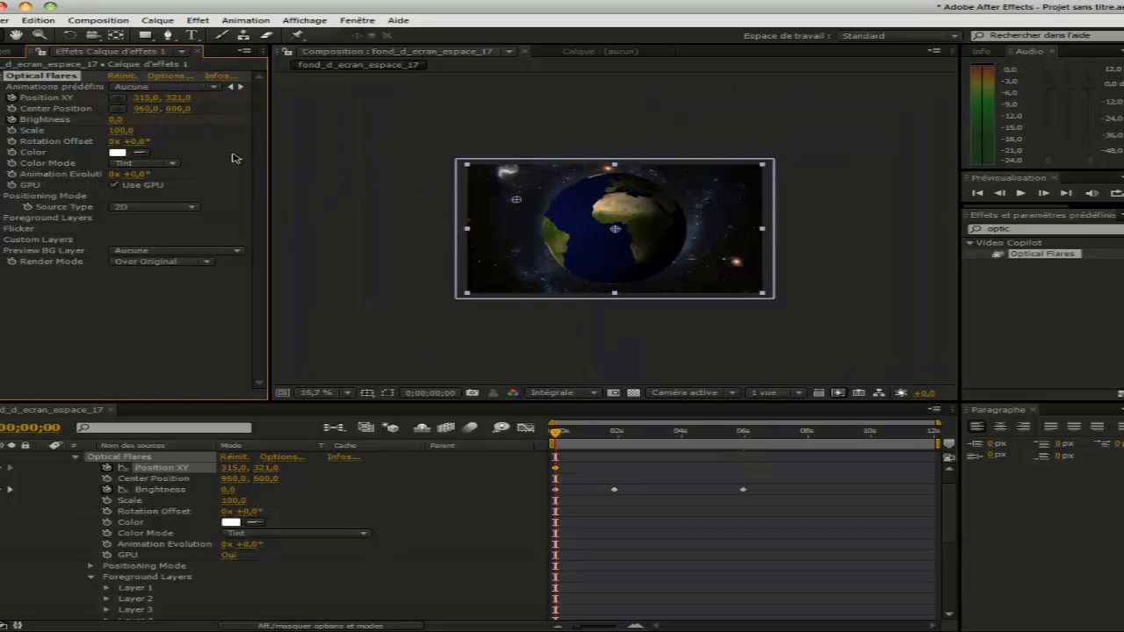
left_click(122, 99)
left_click(420, 144)
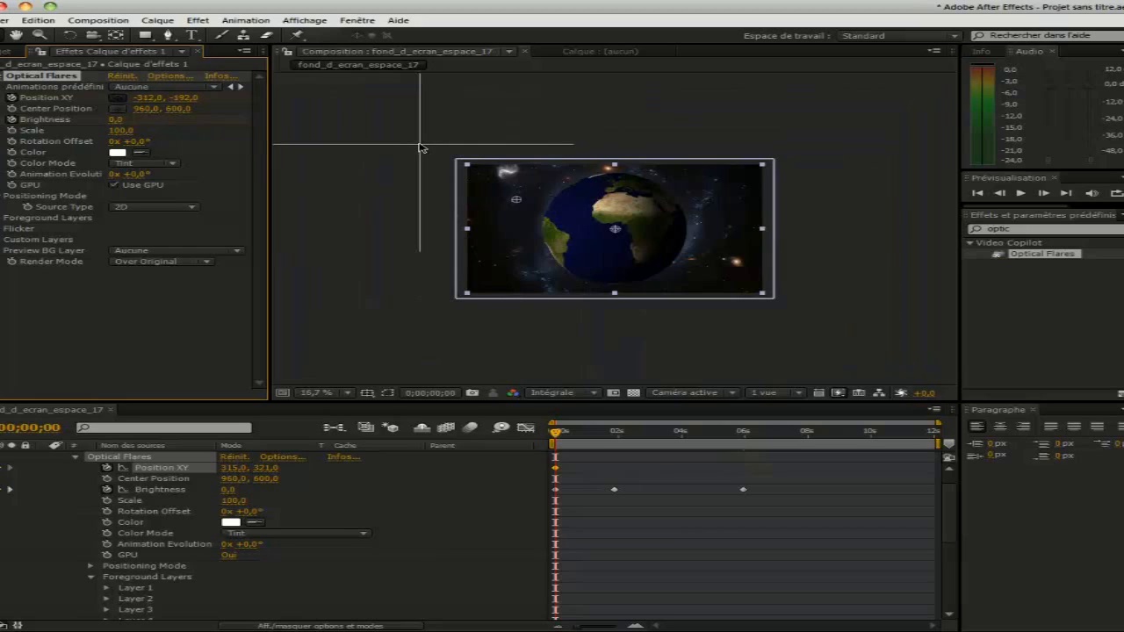
Step: Add a Position XY keyframe at 0;00;12;00 with the flare beyond the opposite corner of the frame at 2364, 1680
left_click(763, 431)
left_click_drag(782, 445, 939, 439)
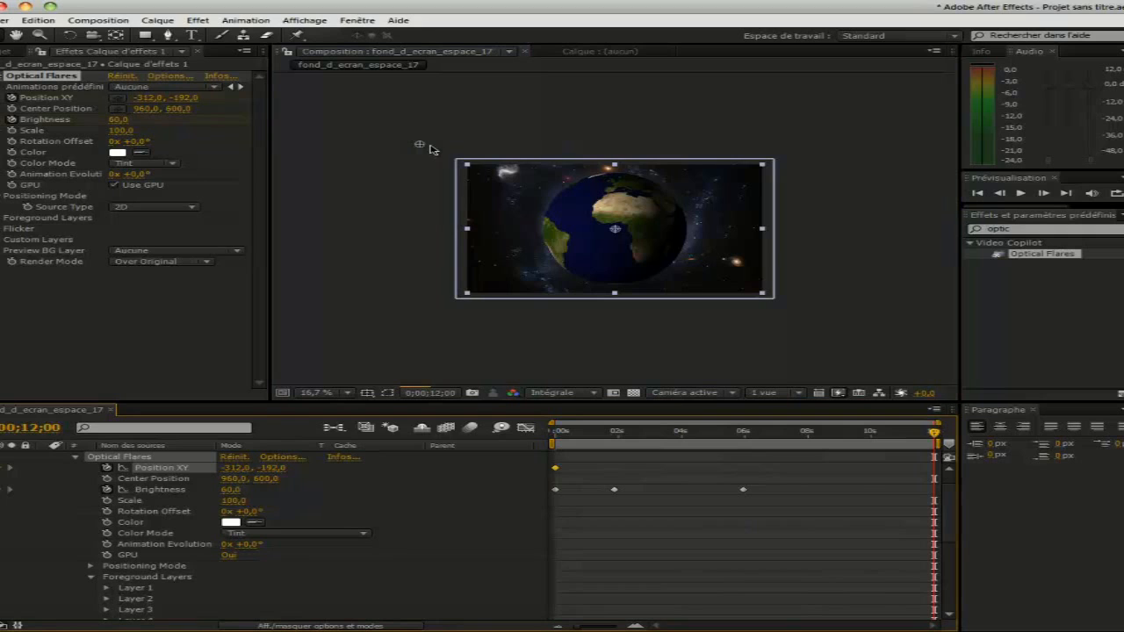
left_click_drag(421, 145, 833, 349)
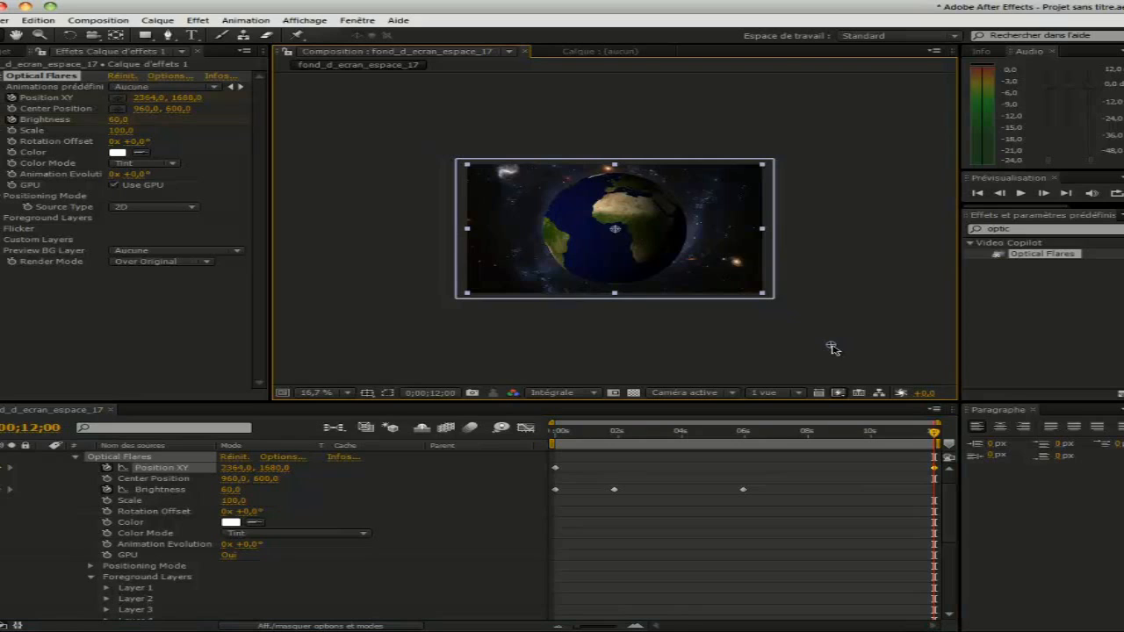
Step: Preview the moving flare at 0;00;05;16 and collapse the properties of the adjustment layer Calque d'effets 1
left_click_drag(763, 435, 729, 432)
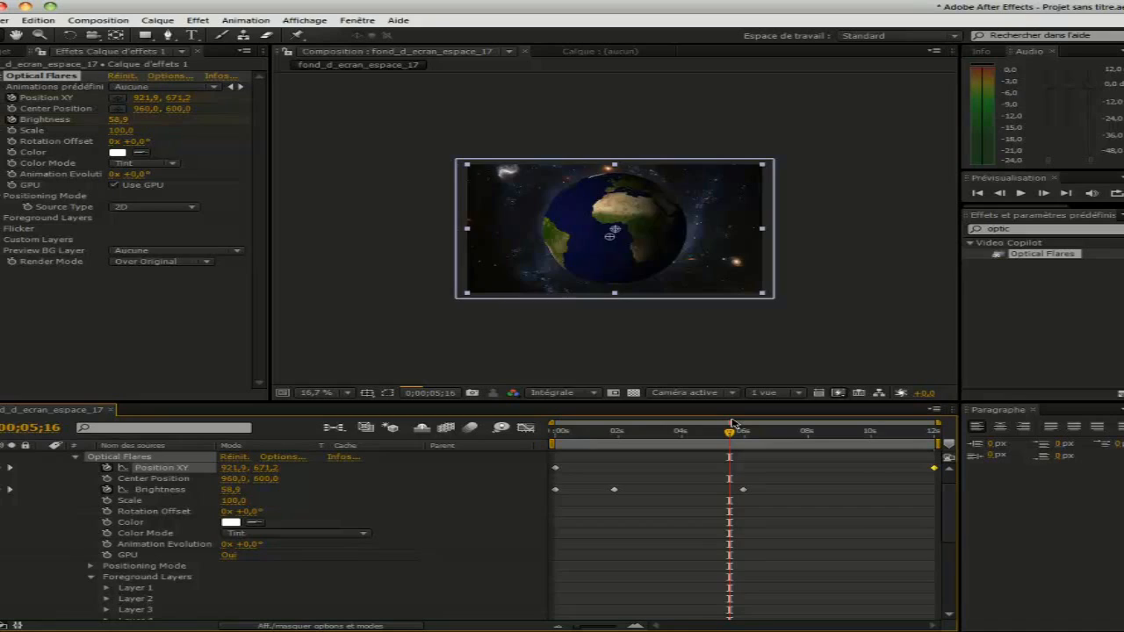
scroll(110, 487, "up", 1)
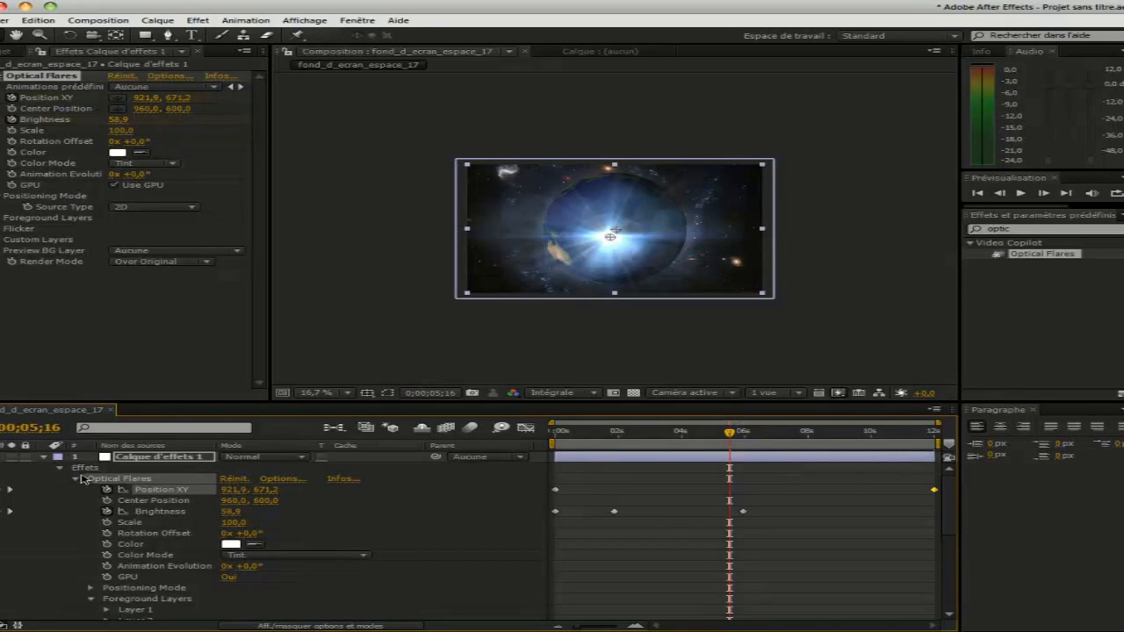
left_click(48, 461)
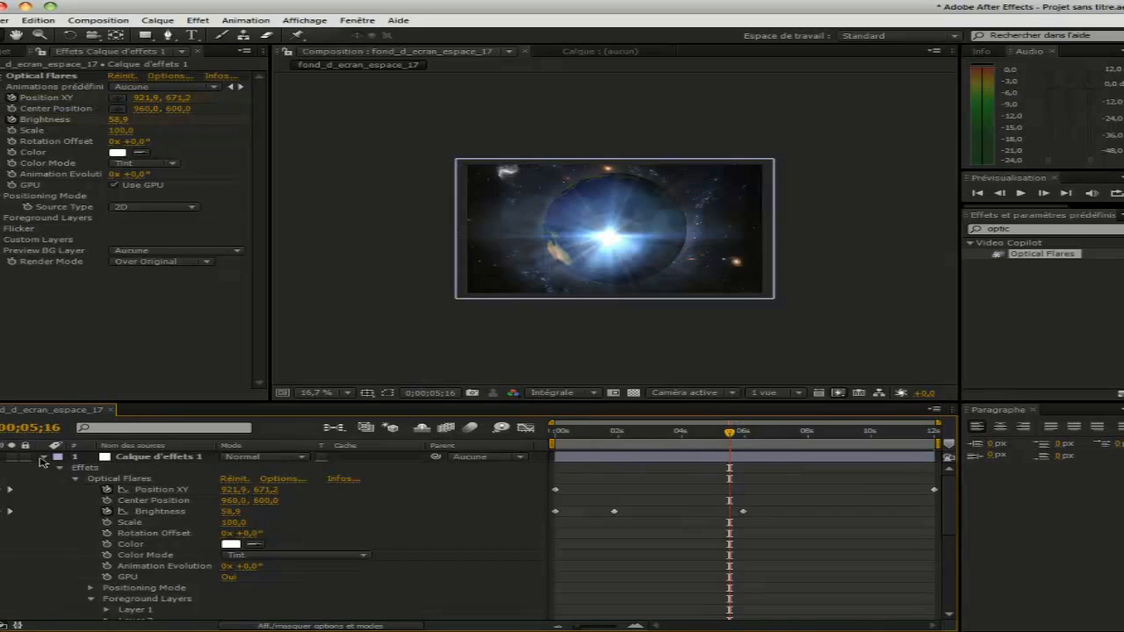
left_click(44, 457)
key("period")
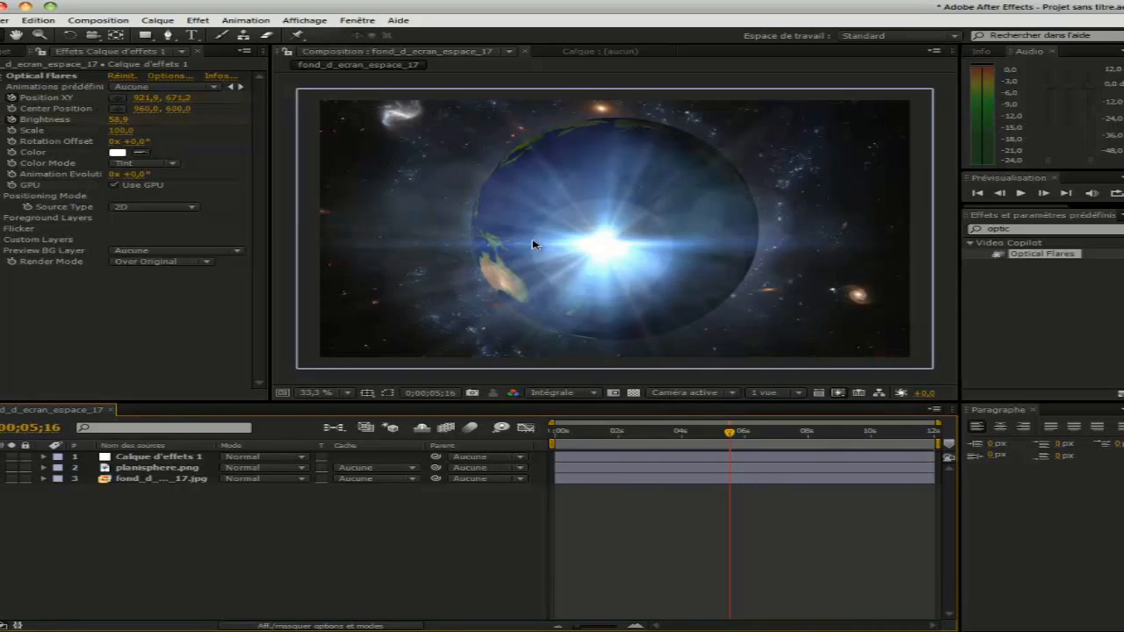
Step: Move Calque d'effets 1 below planisphere.png so the flare passes behind the Earth, and clear the effects search
left_click_drag(152, 460, 153, 472)
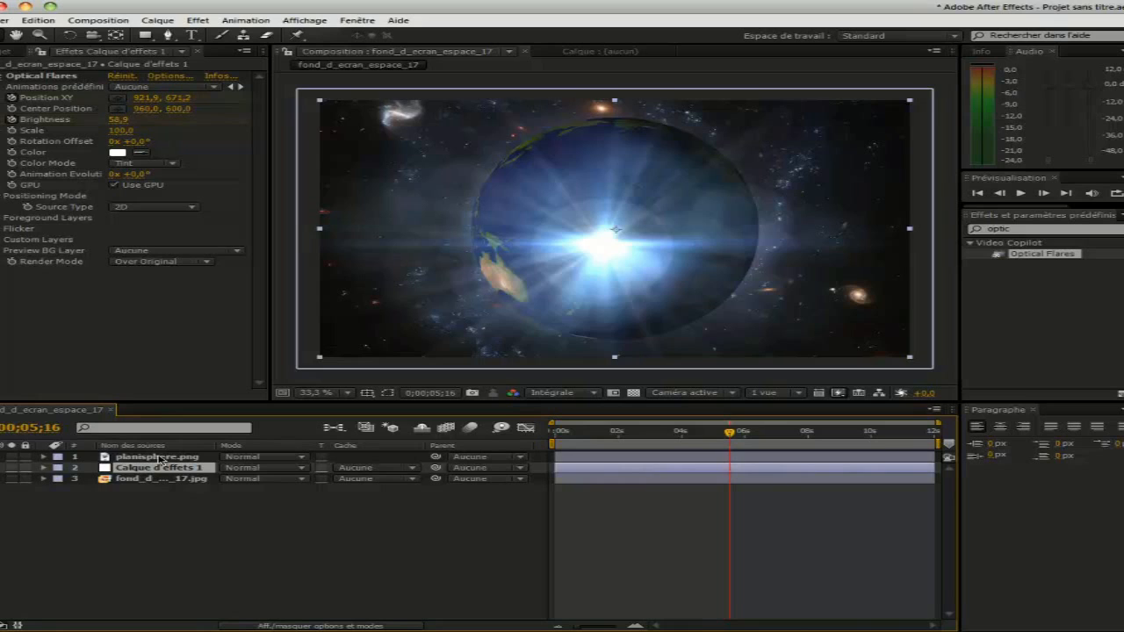
left_click_drag(691, 431, 604, 423)
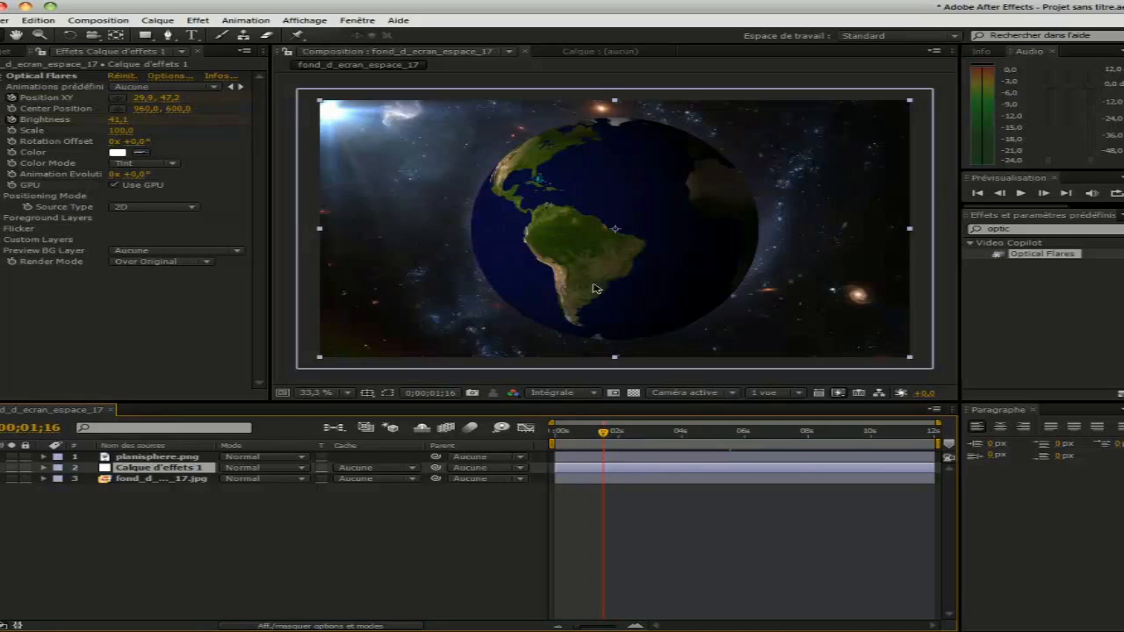
left_click(693, 431)
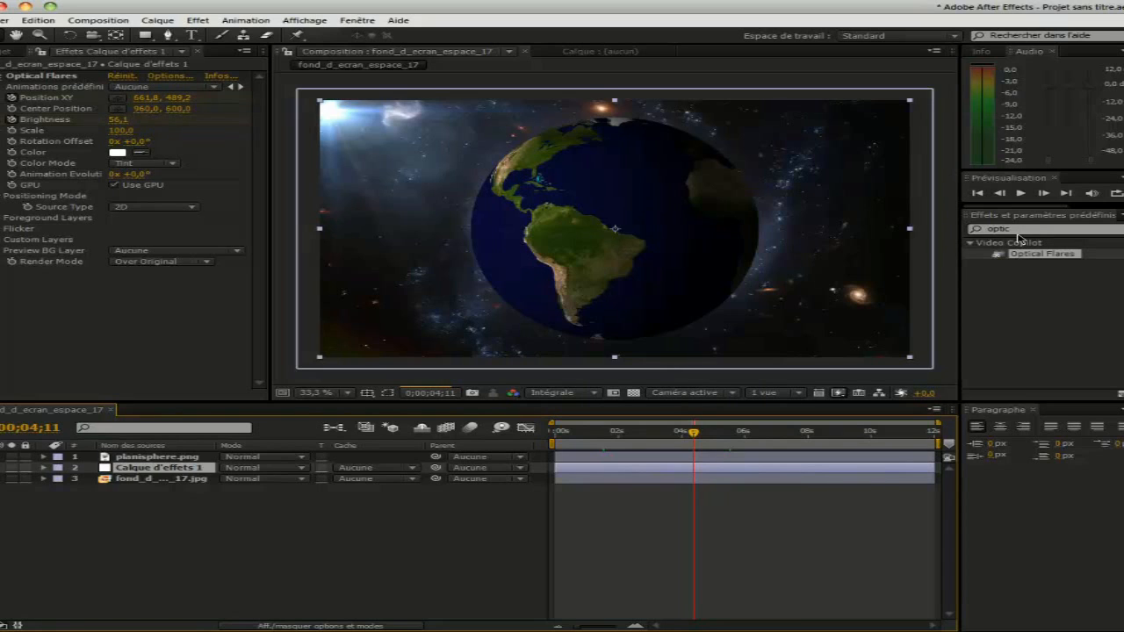
left_click(1020, 230)
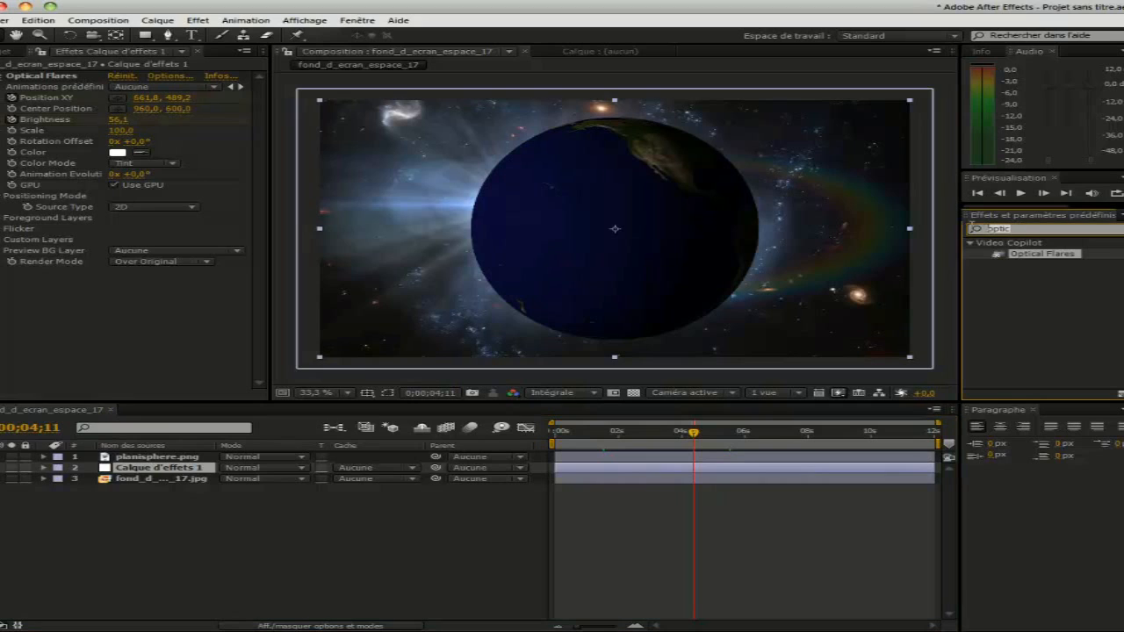
key("BackSpace")
Step: Duplicate the adjustment layer Calque d'effets 1 and move the copy above planisphere.png with its keyframed properties revealed
left_click(134, 471)
key("super+d")
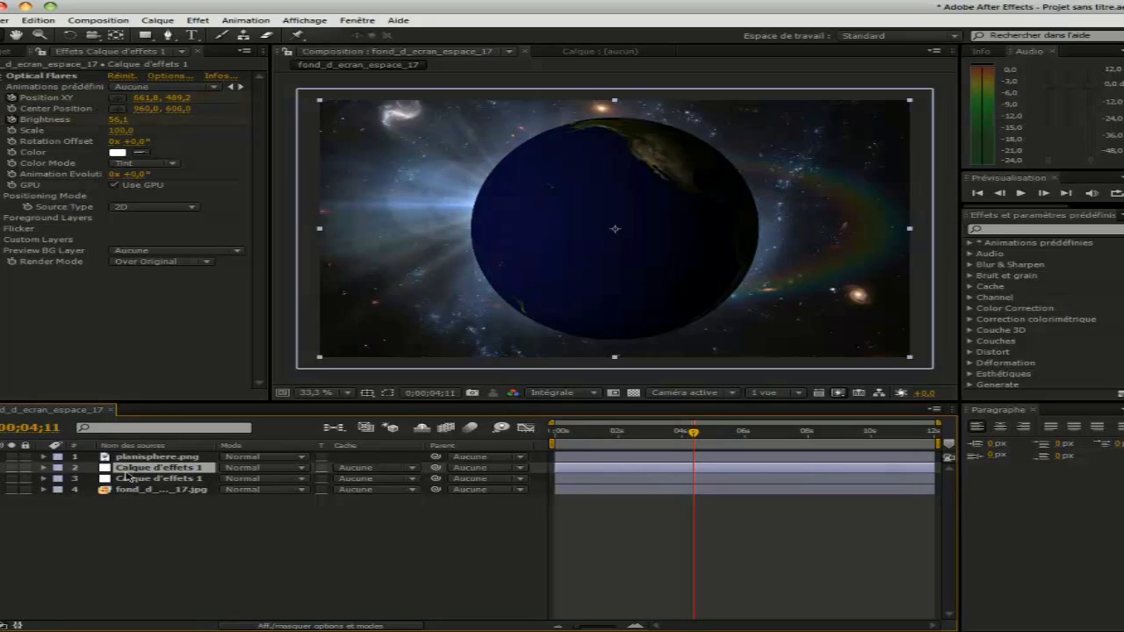
key("u")
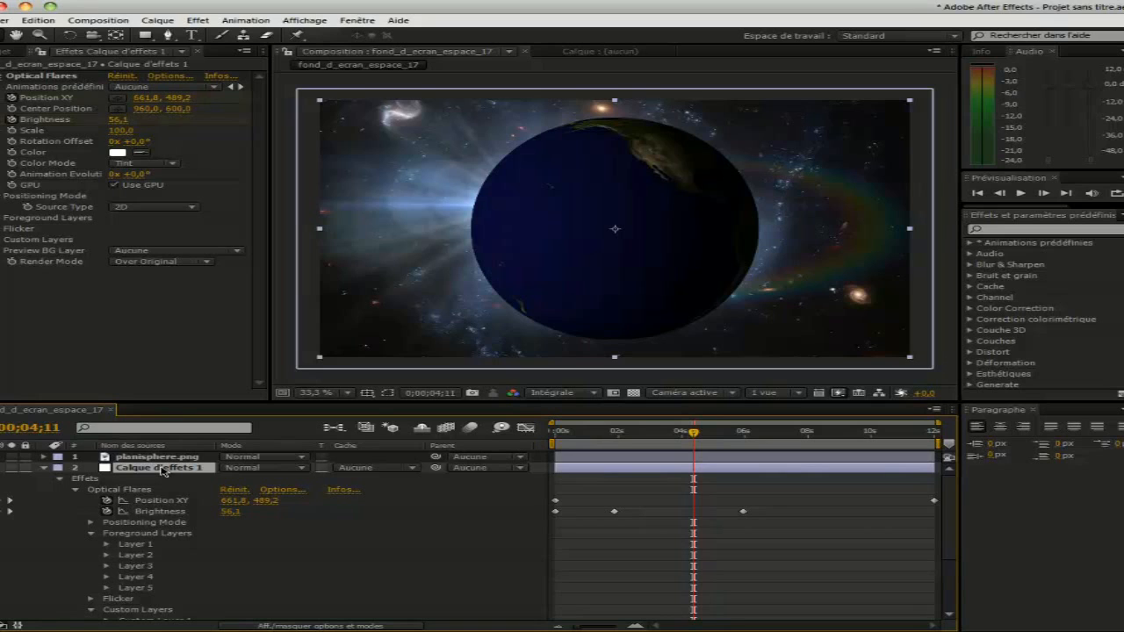
left_click_drag(162, 469, 162, 457)
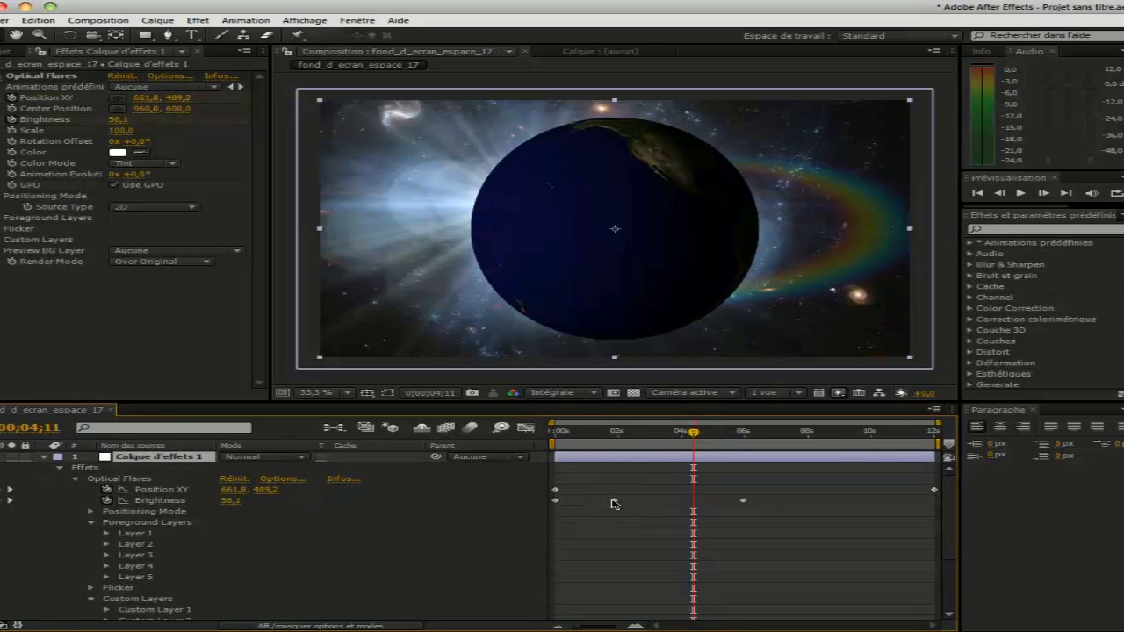
Step: Move the duplicate flare's last Brightness keyframe to about 7.7 seconds and its middle one to about 3 seconds
key("j")
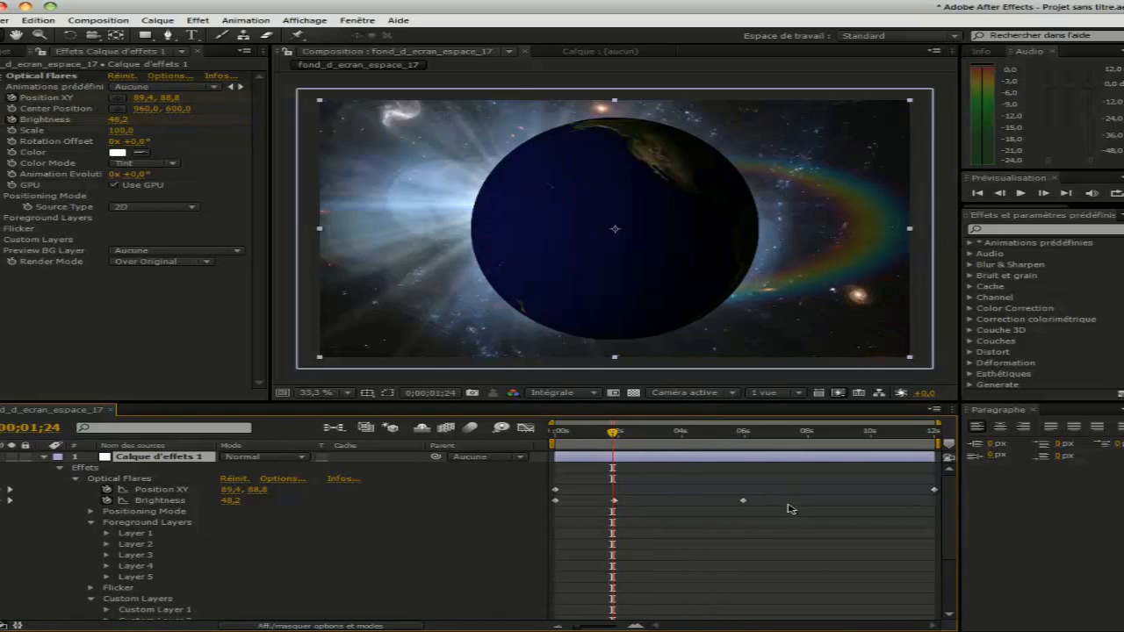
left_click_drag(795, 503, 679, 505)
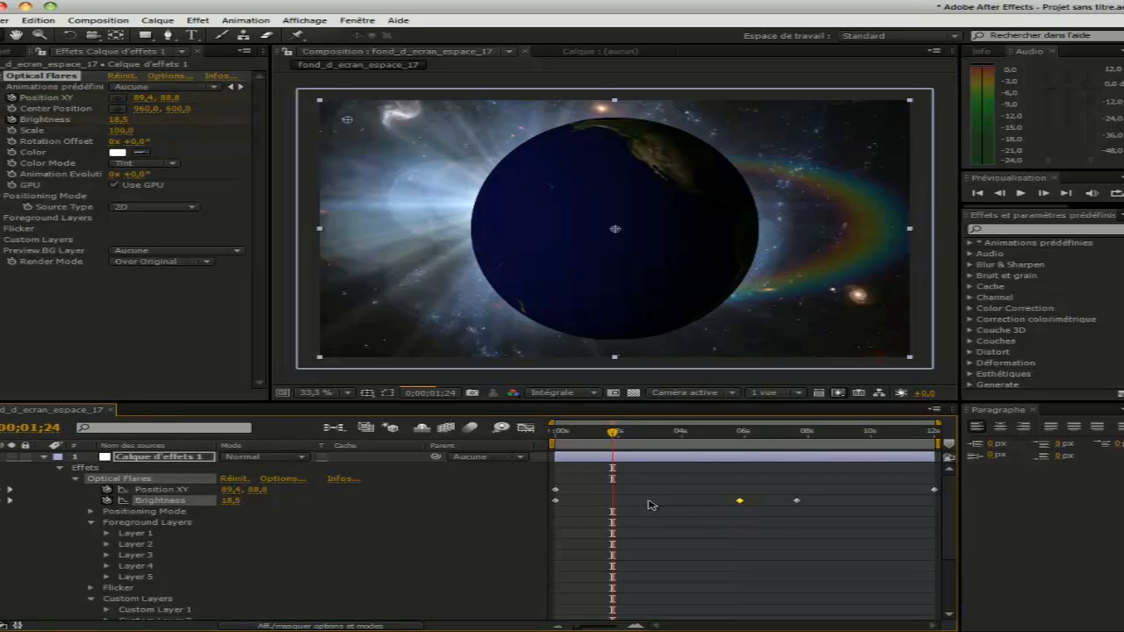
left_click_drag(648, 505, 648, 502)
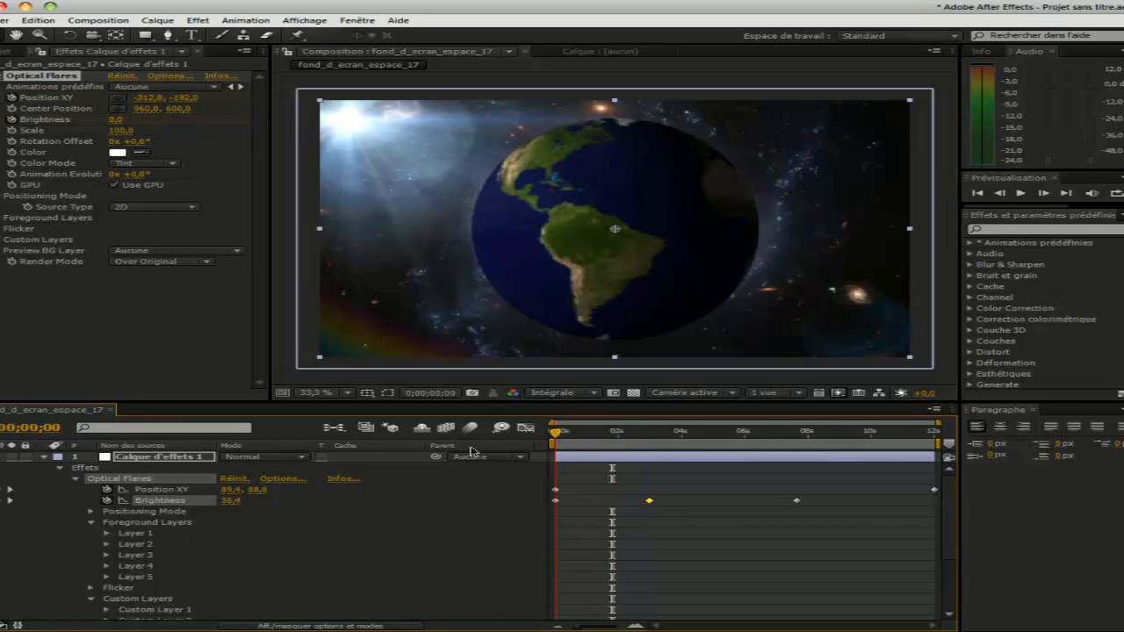
Step: Set the duplicate flare's Position XY to 1701, 99 at 0;00;00;00 and to -51, 1128 at 0;00;12;00
key("Home")
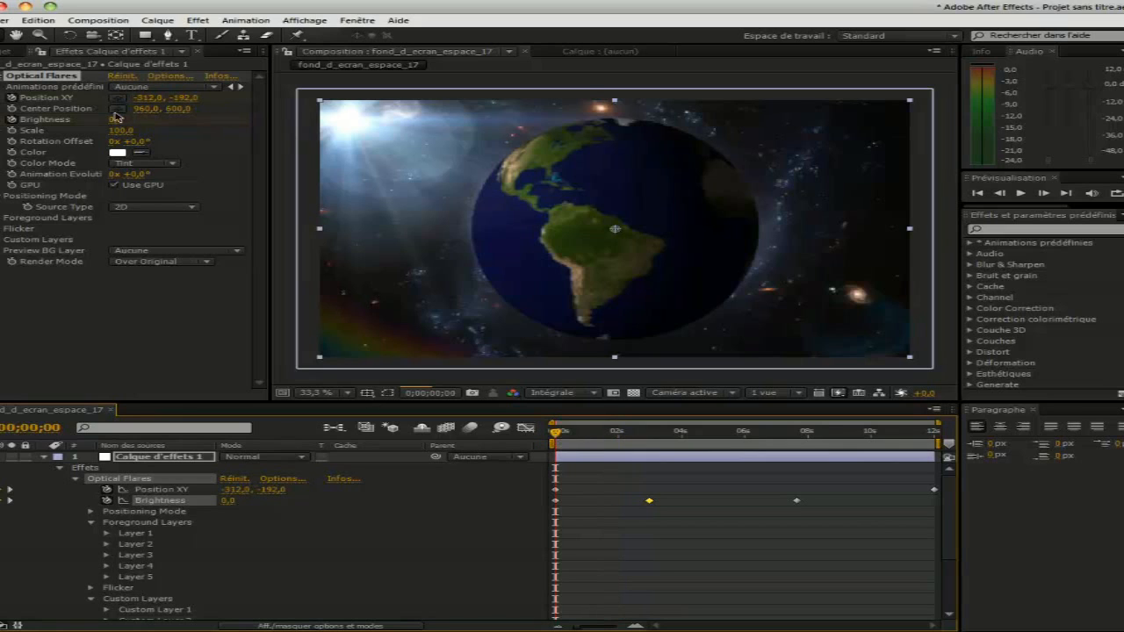
left_click(115, 98)
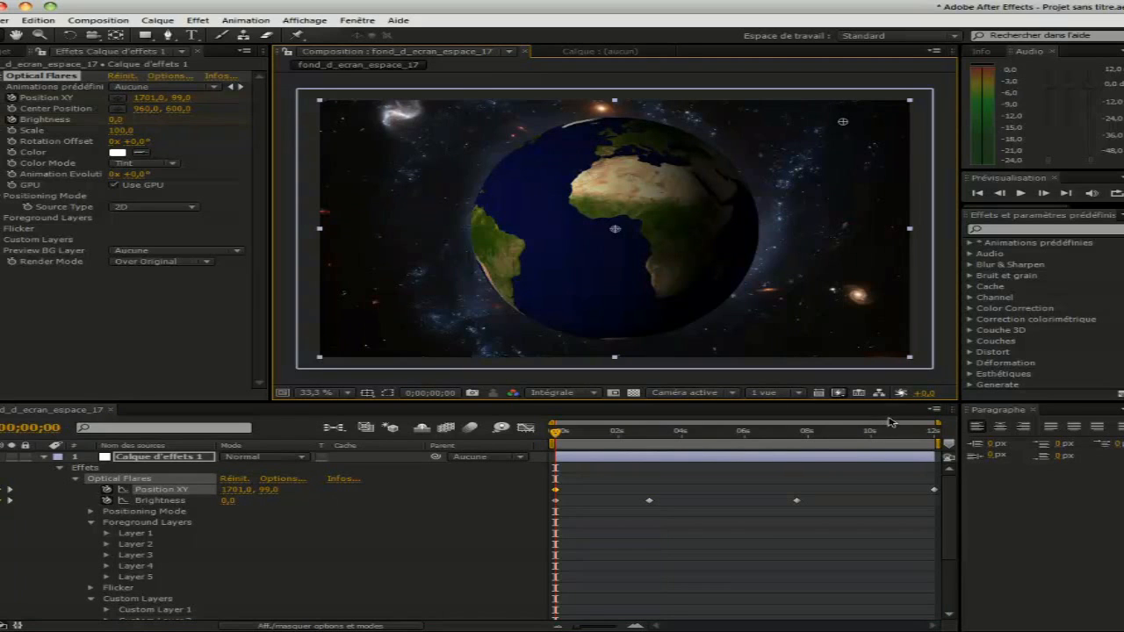
left_click(938, 435)
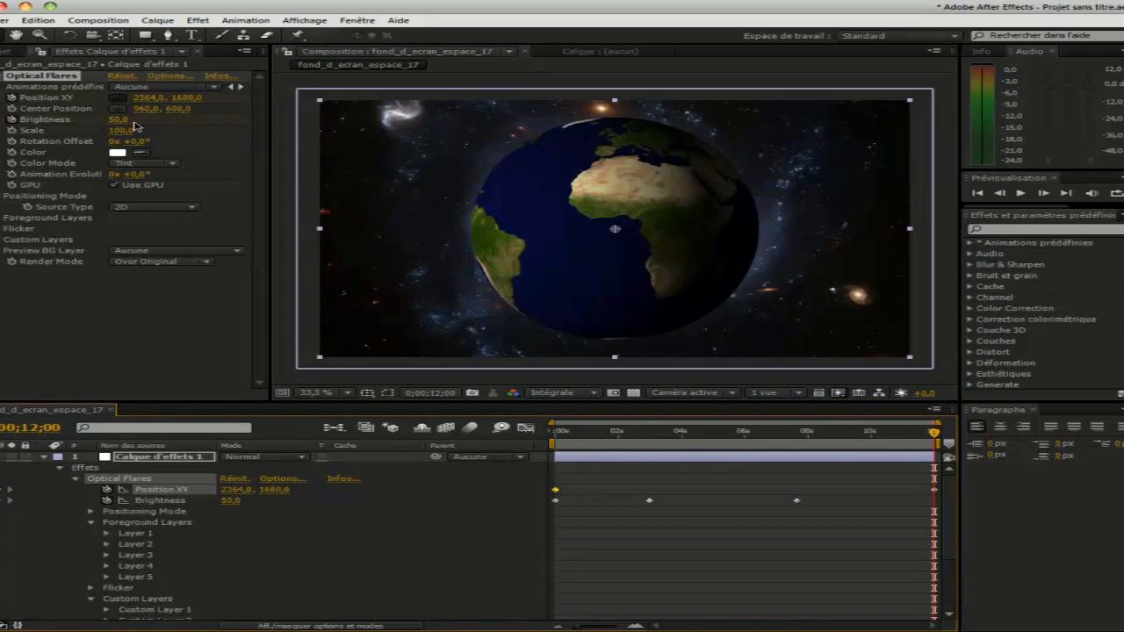
left_click(304, 342)
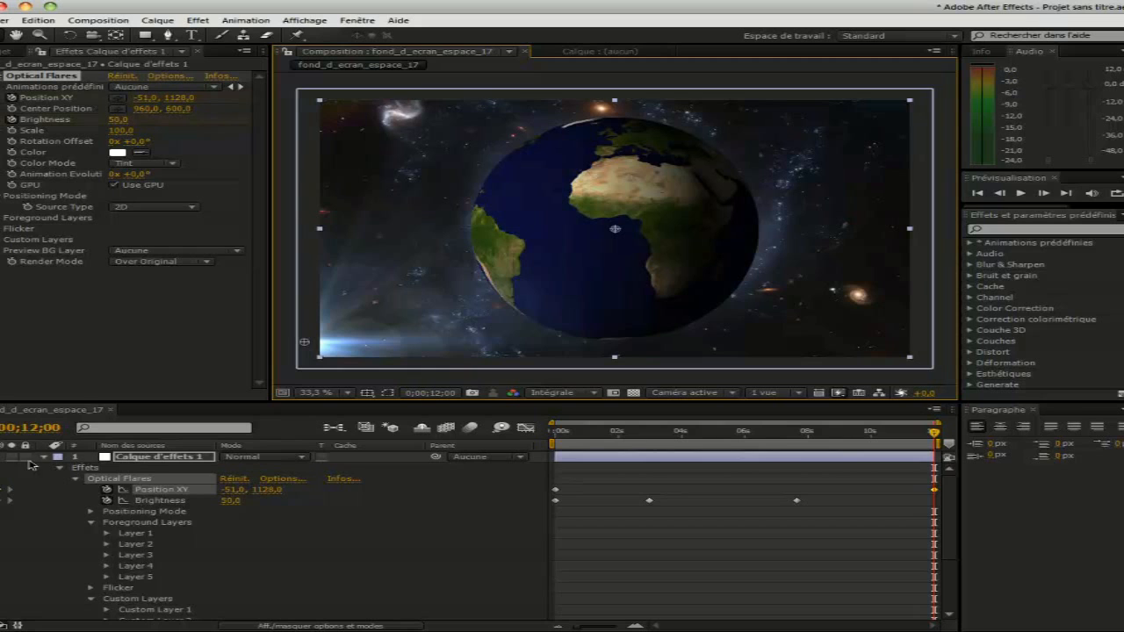
left_click(45, 457)
left_click(674, 431)
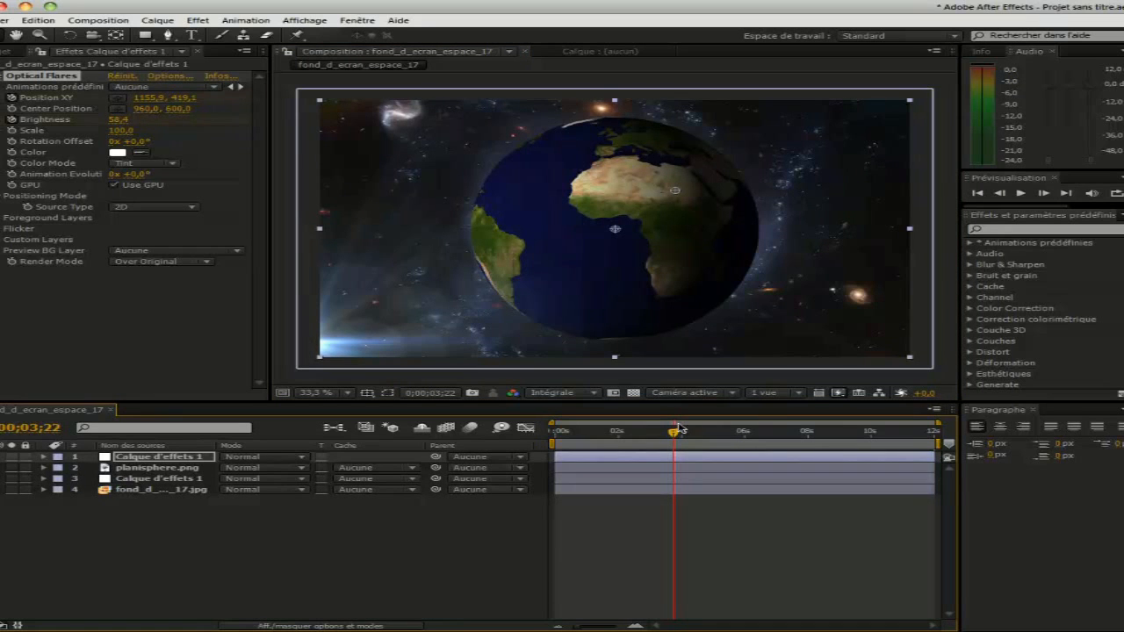
Step: Switch to Windows Explorer and open the Bruitage sound-effects folder within the Vidéo folder on drive H:
mouse_move(180, 631)
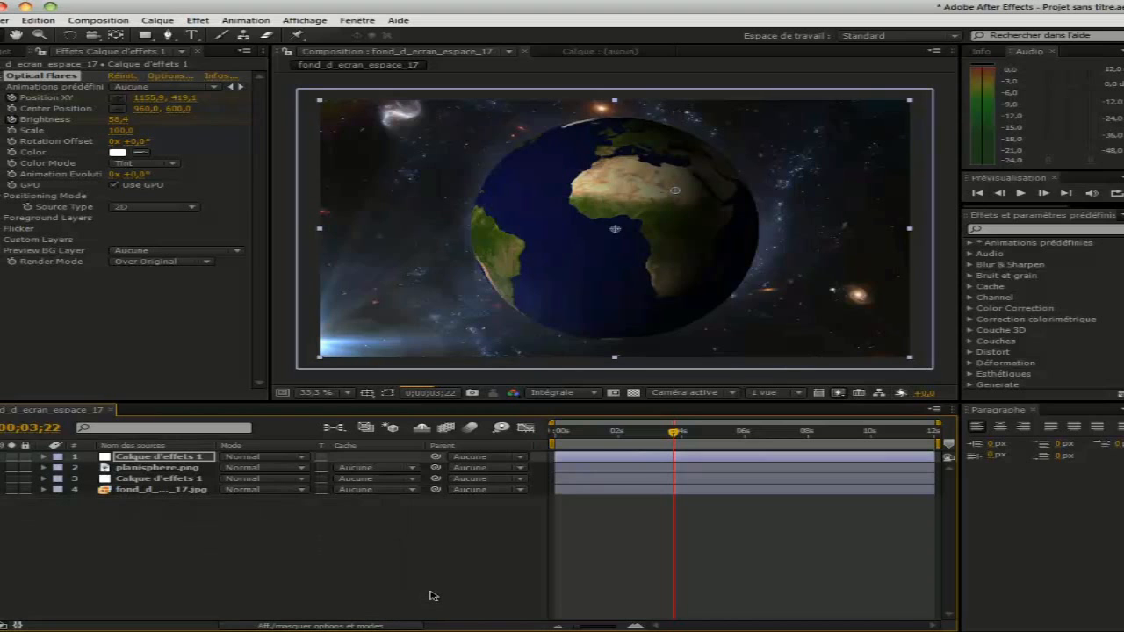
left_click(50, 8)
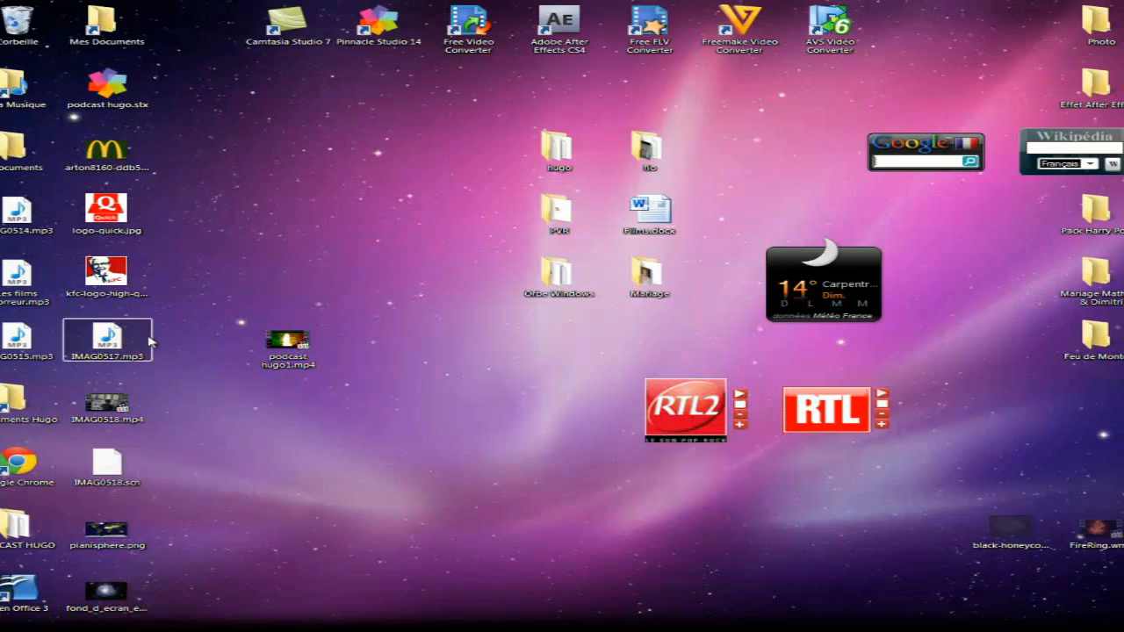
double_click(7, 412)
left_click_drag(292, 57, 314, 2)
double_click(973, 104)
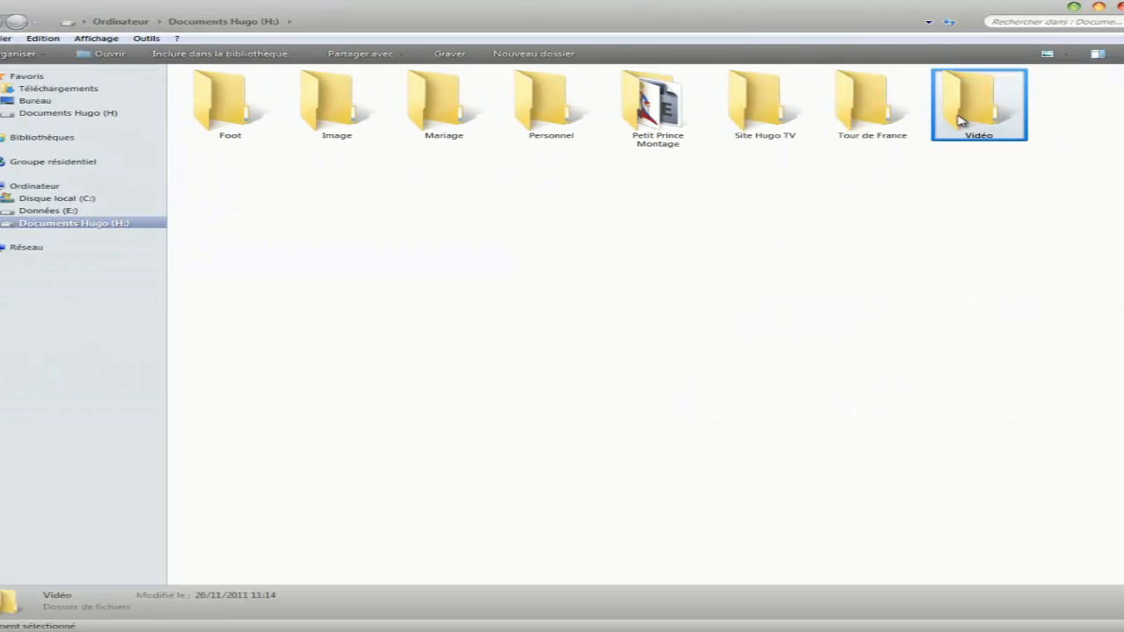
double_click(553, 121)
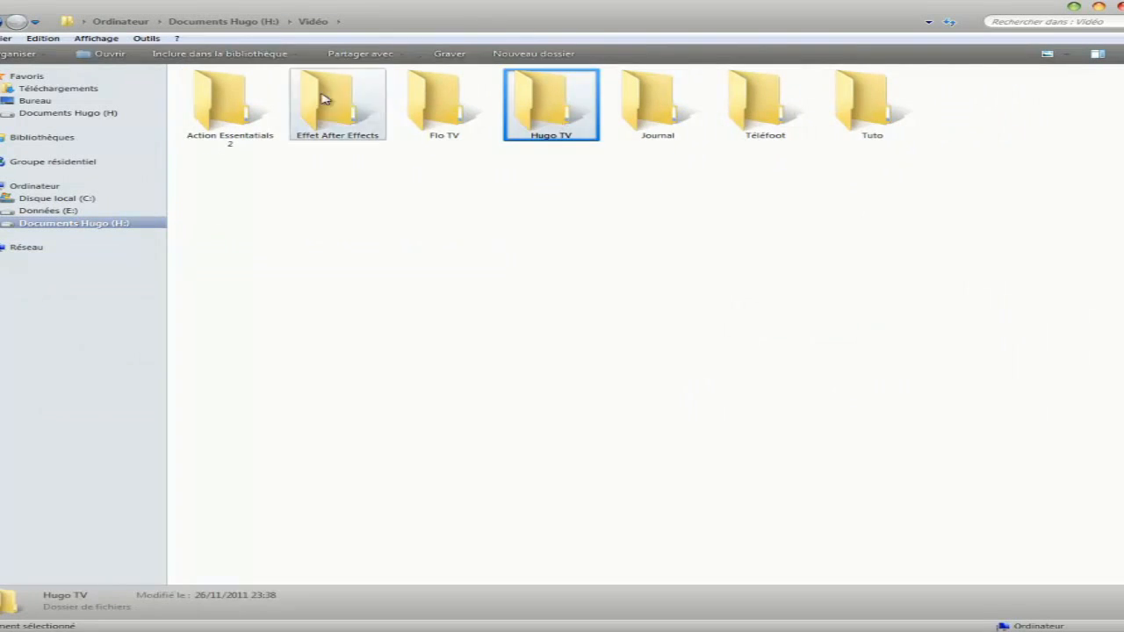
double_click(226, 113)
left_click(26, 29)
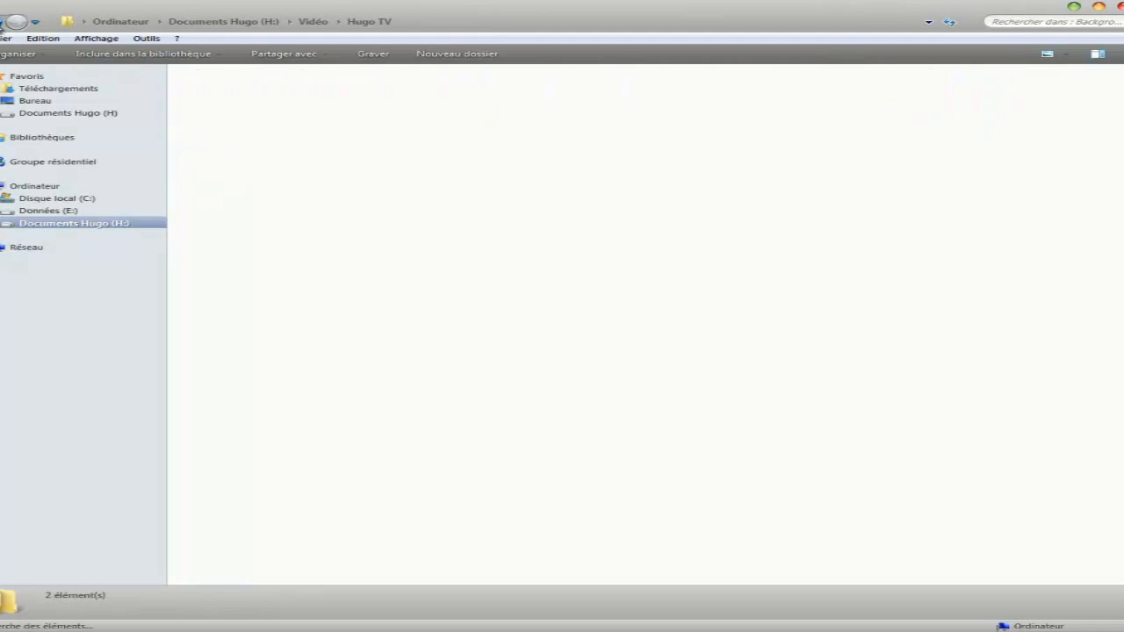
double_click(471, 138)
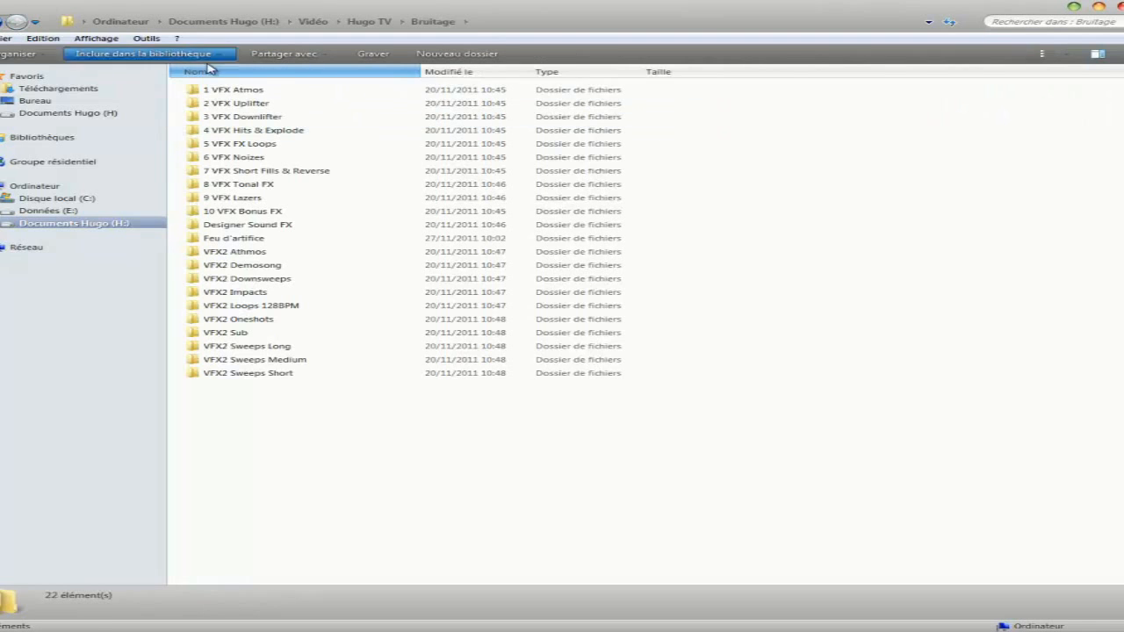
Step: Examine the sound-effect collections in Bruitage, including the contents of the Designer Sound FX and 1 VFX Atmos folders
left_click_drag(370, 446, 312, 430)
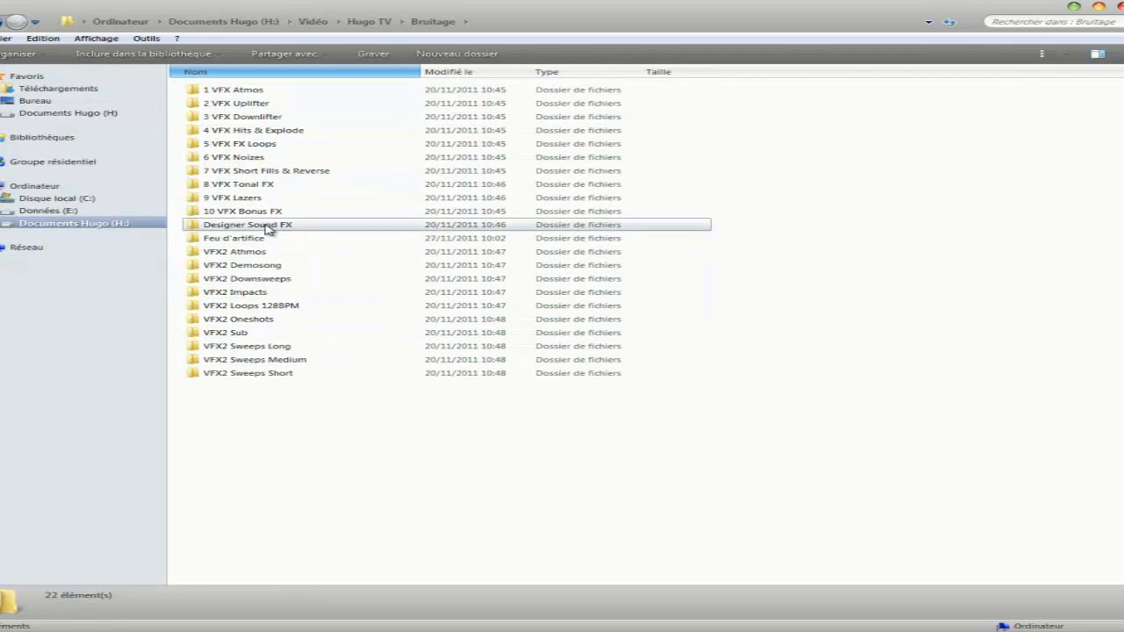
left_click(229, 226)
double_click(286, 226)
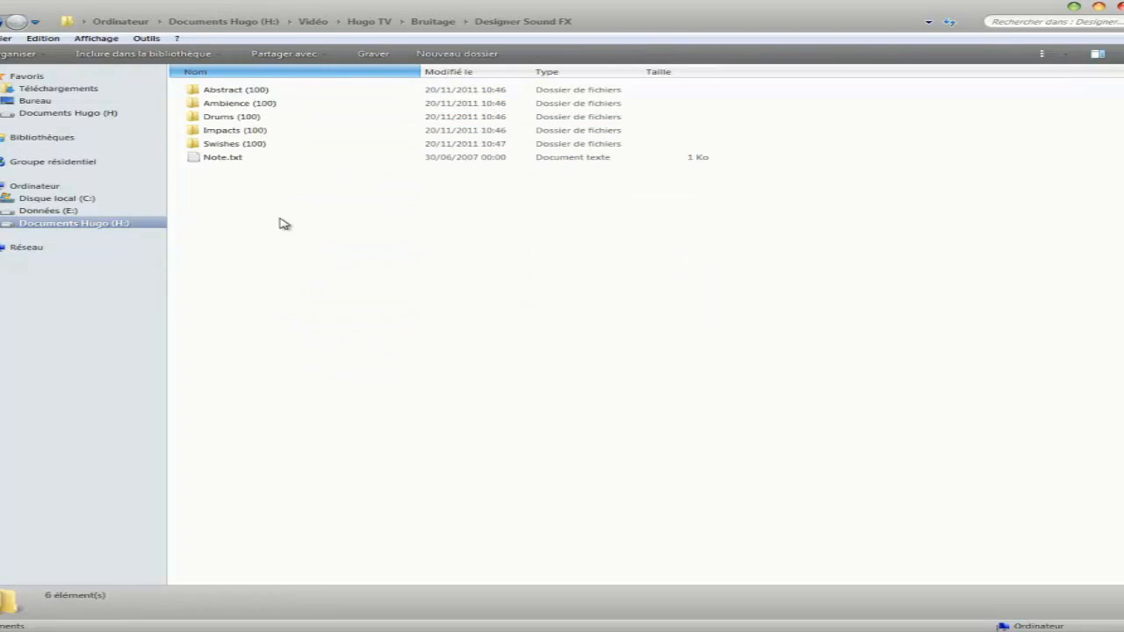
left_click(2, 25)
left_click_drag(432, 432, 317, 461)
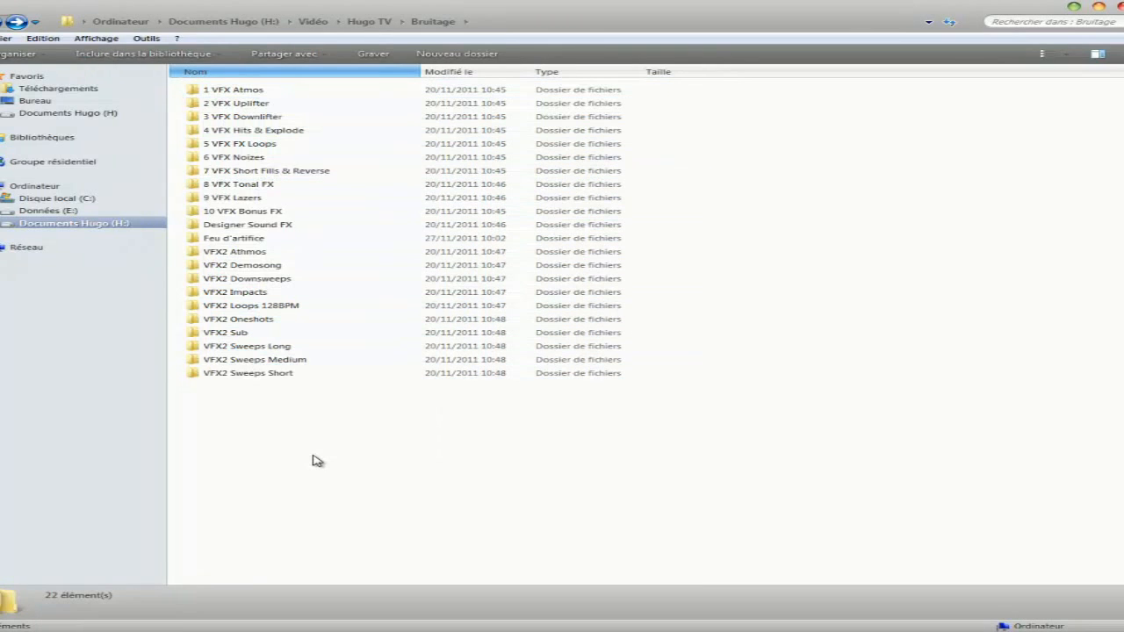
double_click(233, 91)
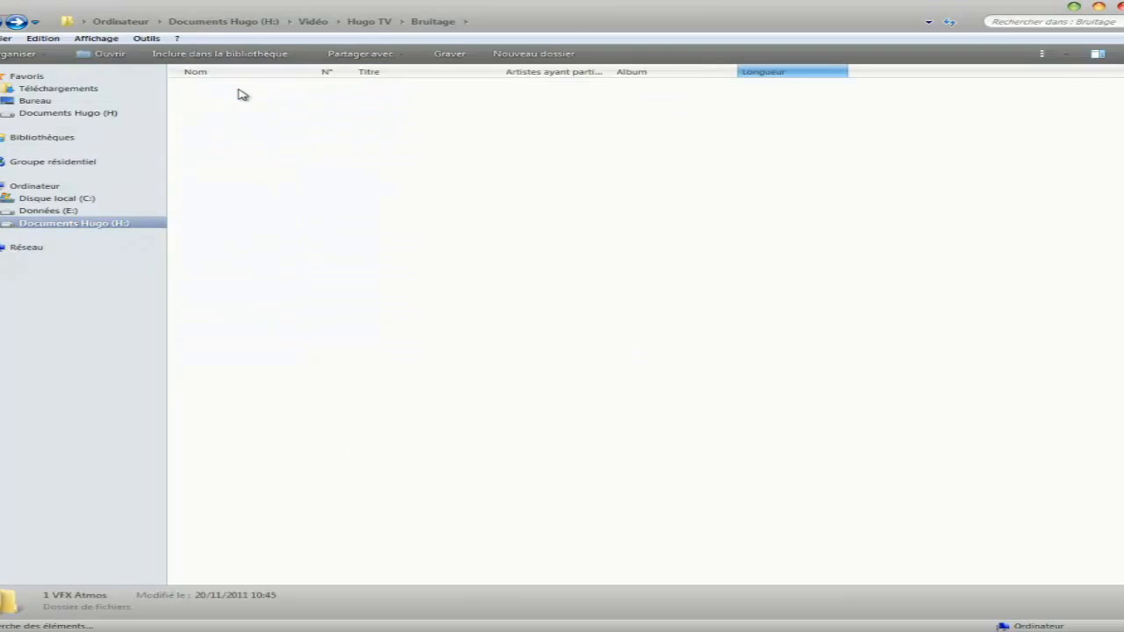
mouse_move(1122, 167)
left_mouse_down()
mouse_move(1108, 491)
mouse_move(1122, 158)
left_mouse_up()
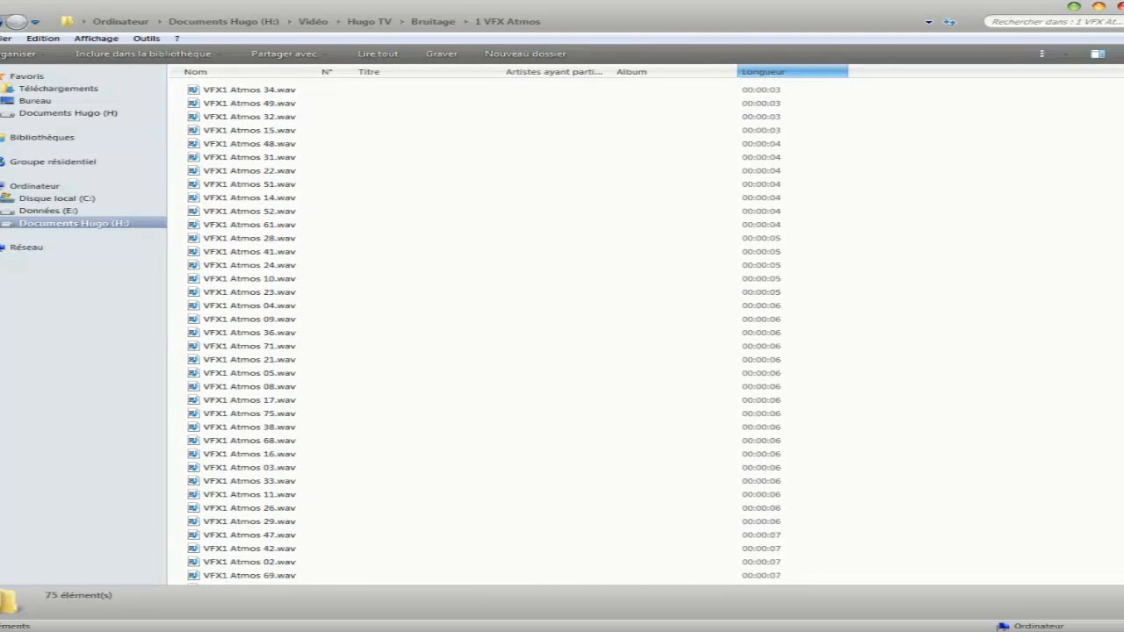
Step: Return to After Effects and preview the two flares around 0;00;06;07
left_click(1099, 7)
left_click(101, 608)
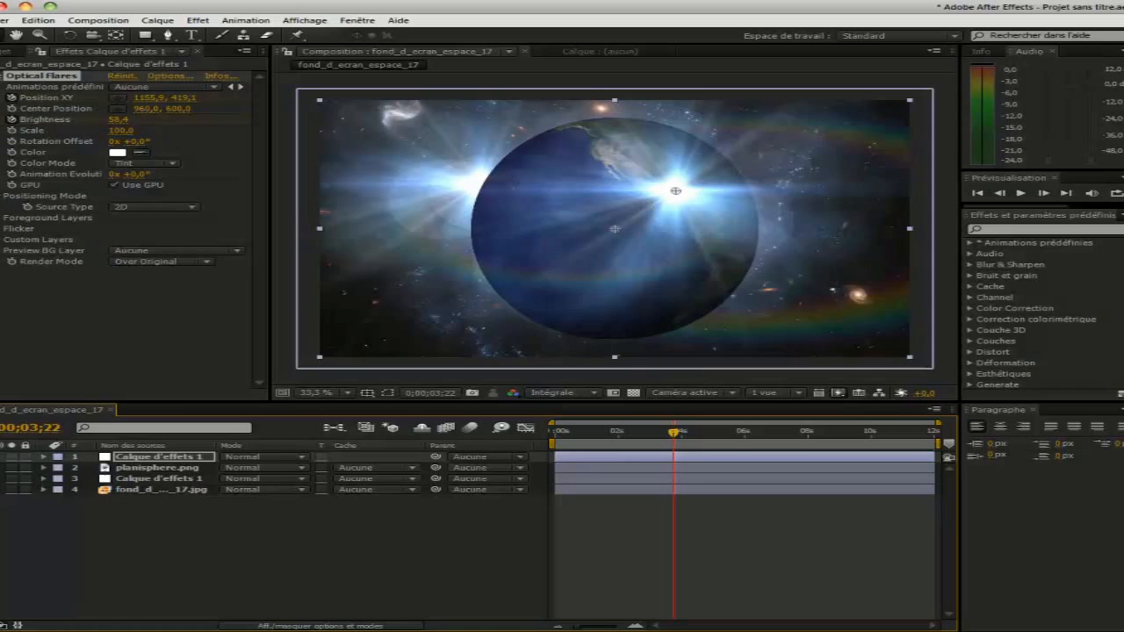
left_click(744, 434)
left_click_drag(745, 437, 777, 443)
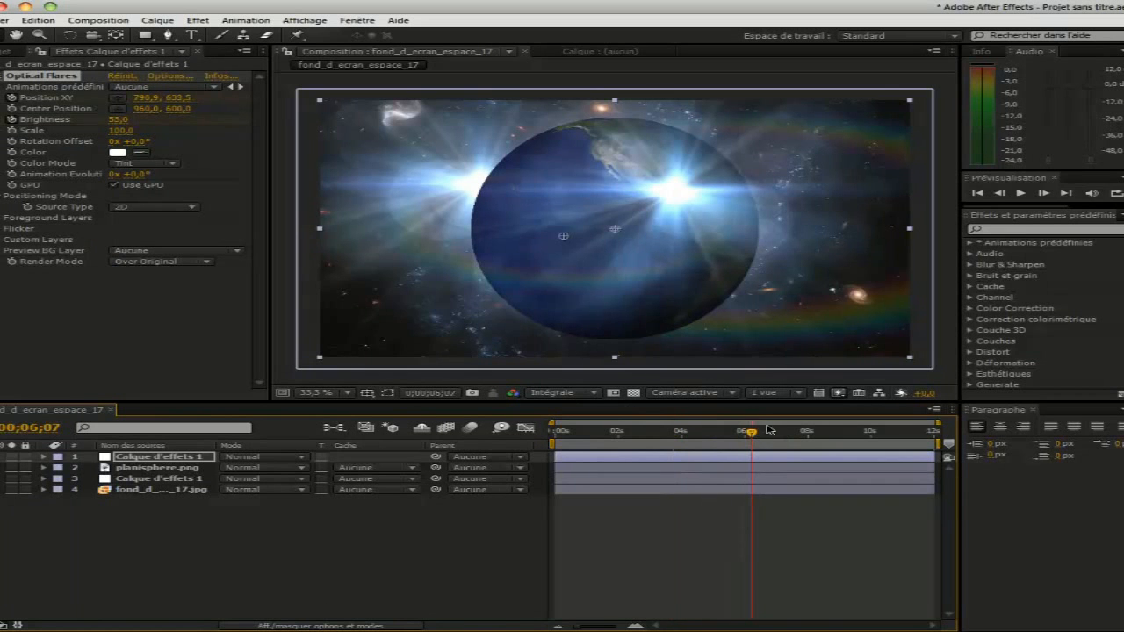